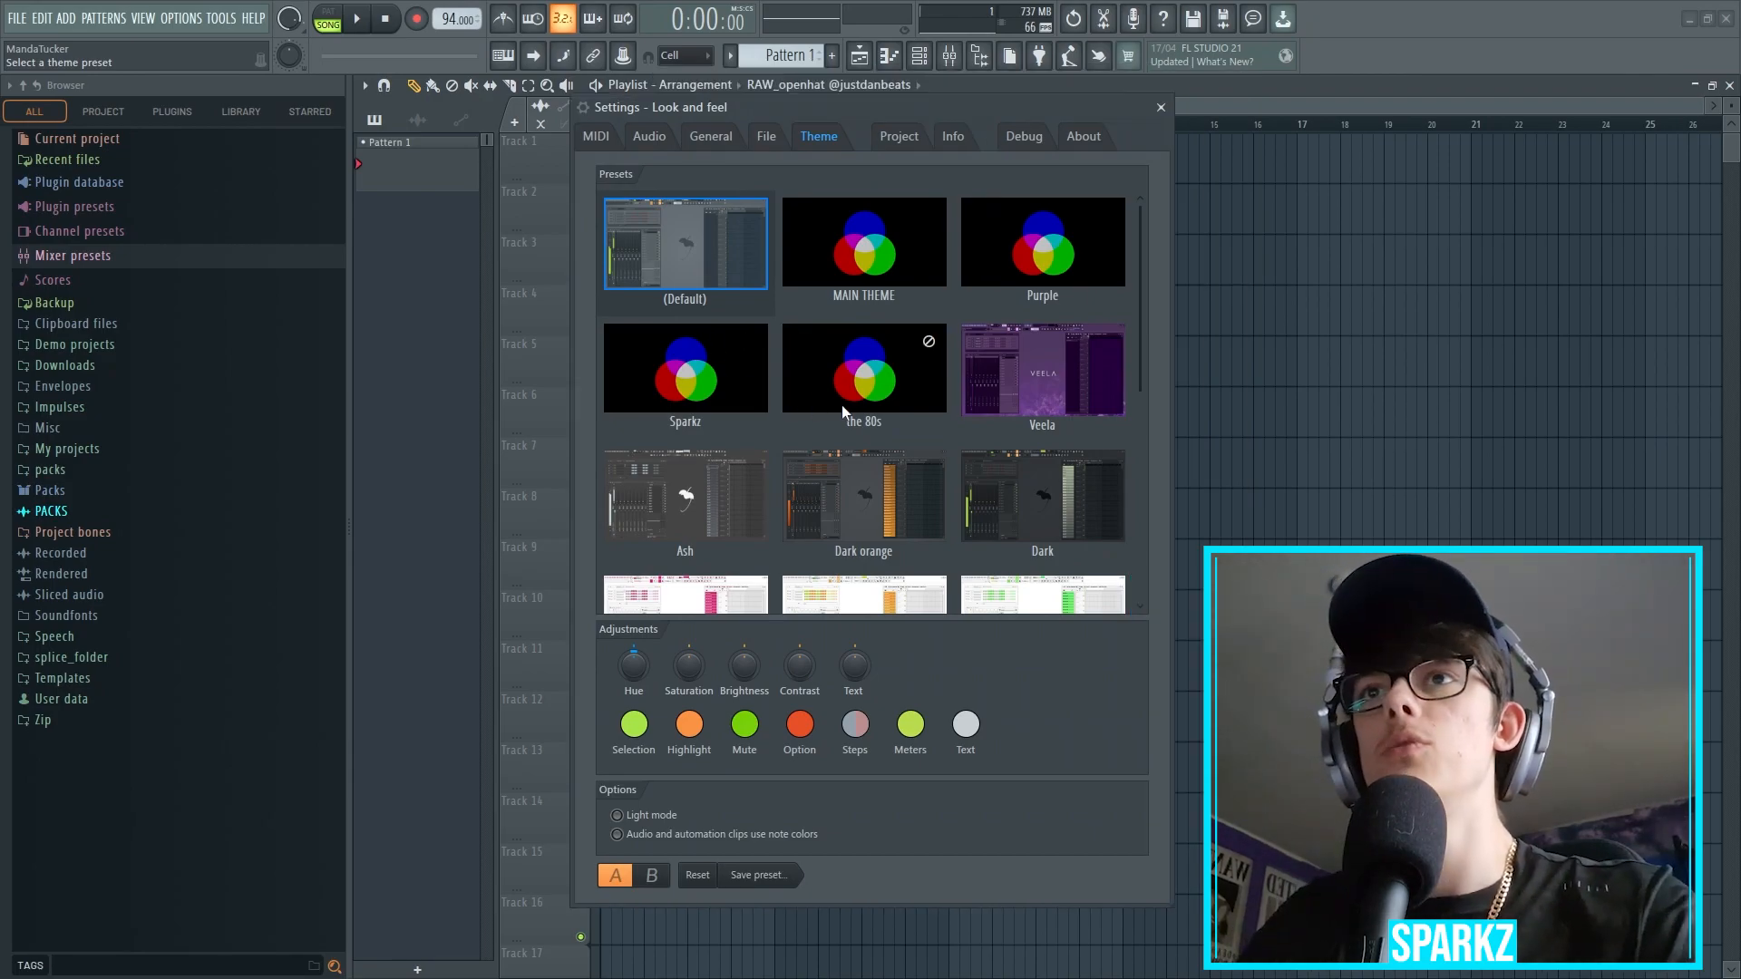
scroll(844, 410, down, 4)
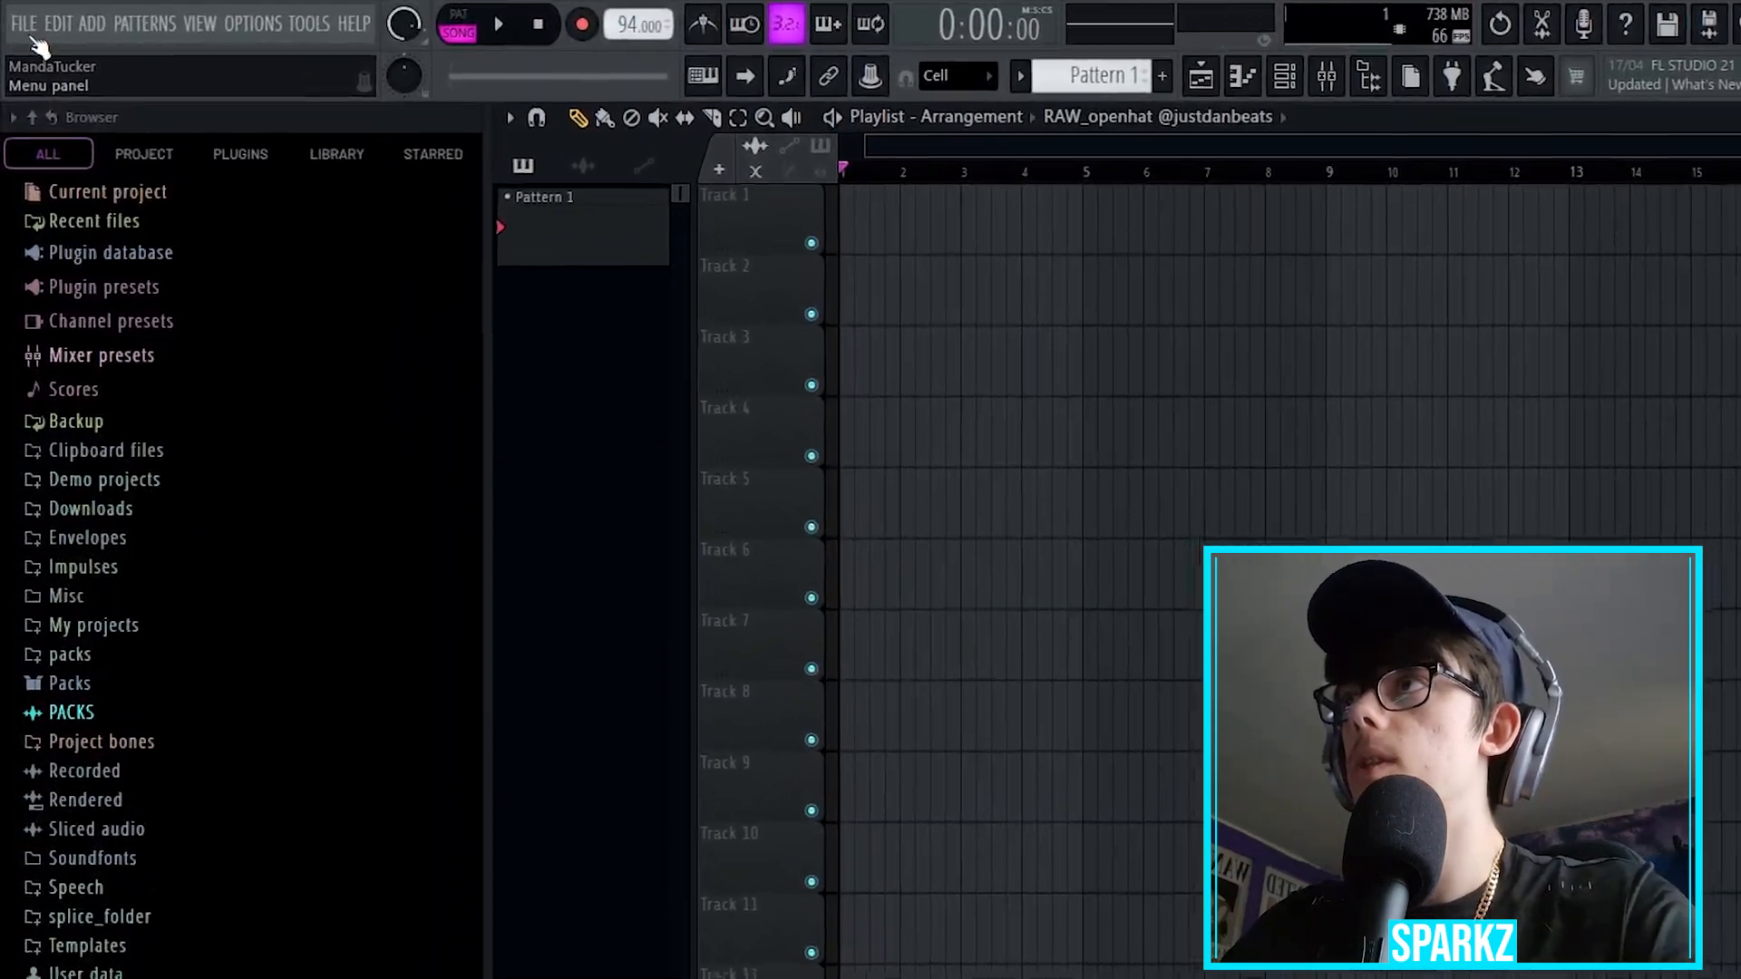
click(17, 20)
click(27, 28)
click(29, 24)
mouse_move(145, 22)
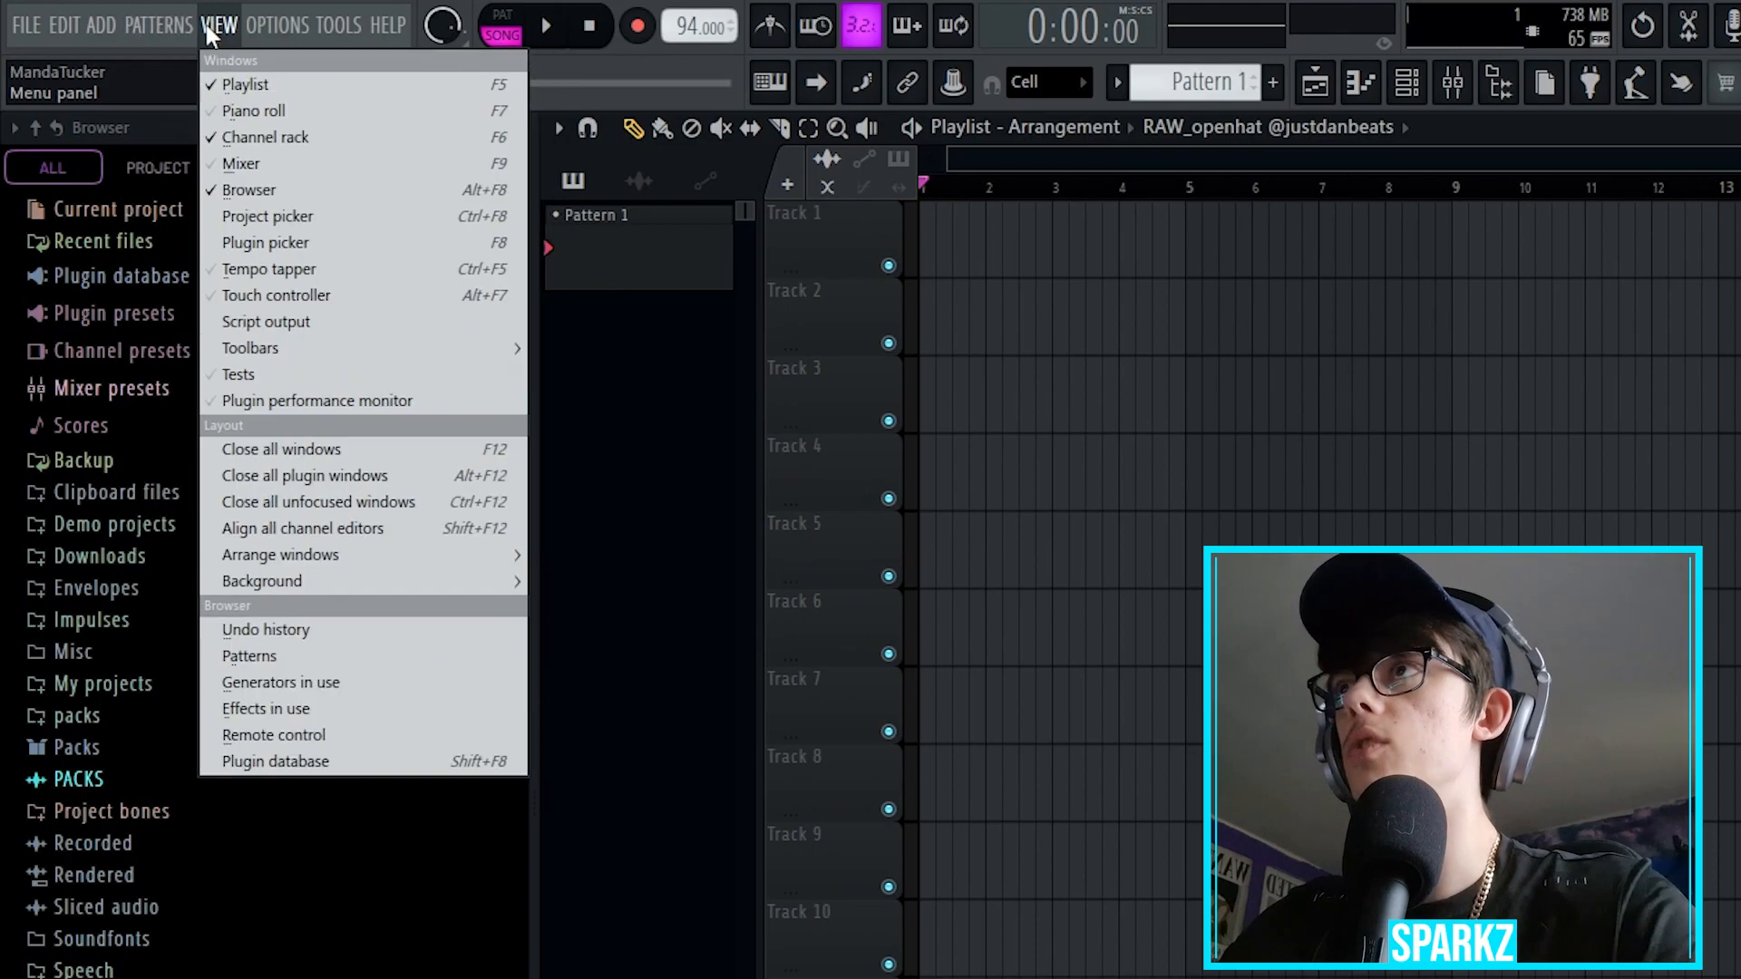
Step: Create a new project from a template containing 808 Kick, 808 Clap, 808 HiHat and 808 Snare channels
mouse_move(26, 24)
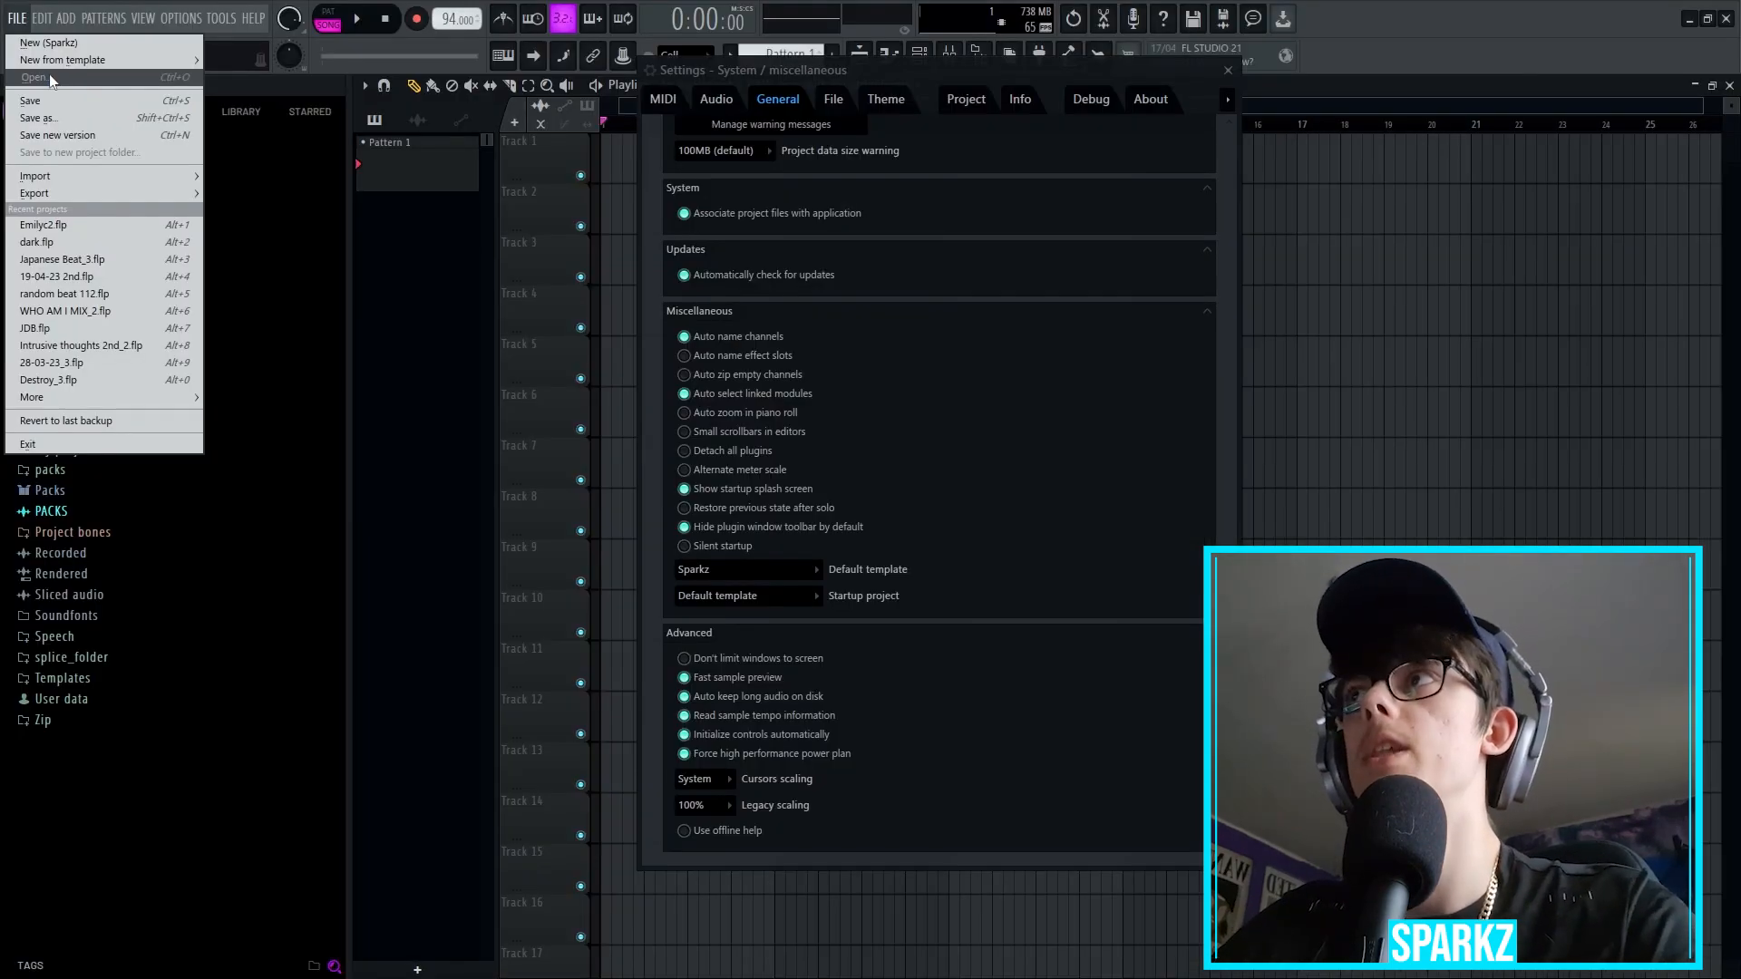
mouse_move(55, 58)
mouse_move(284, 82)
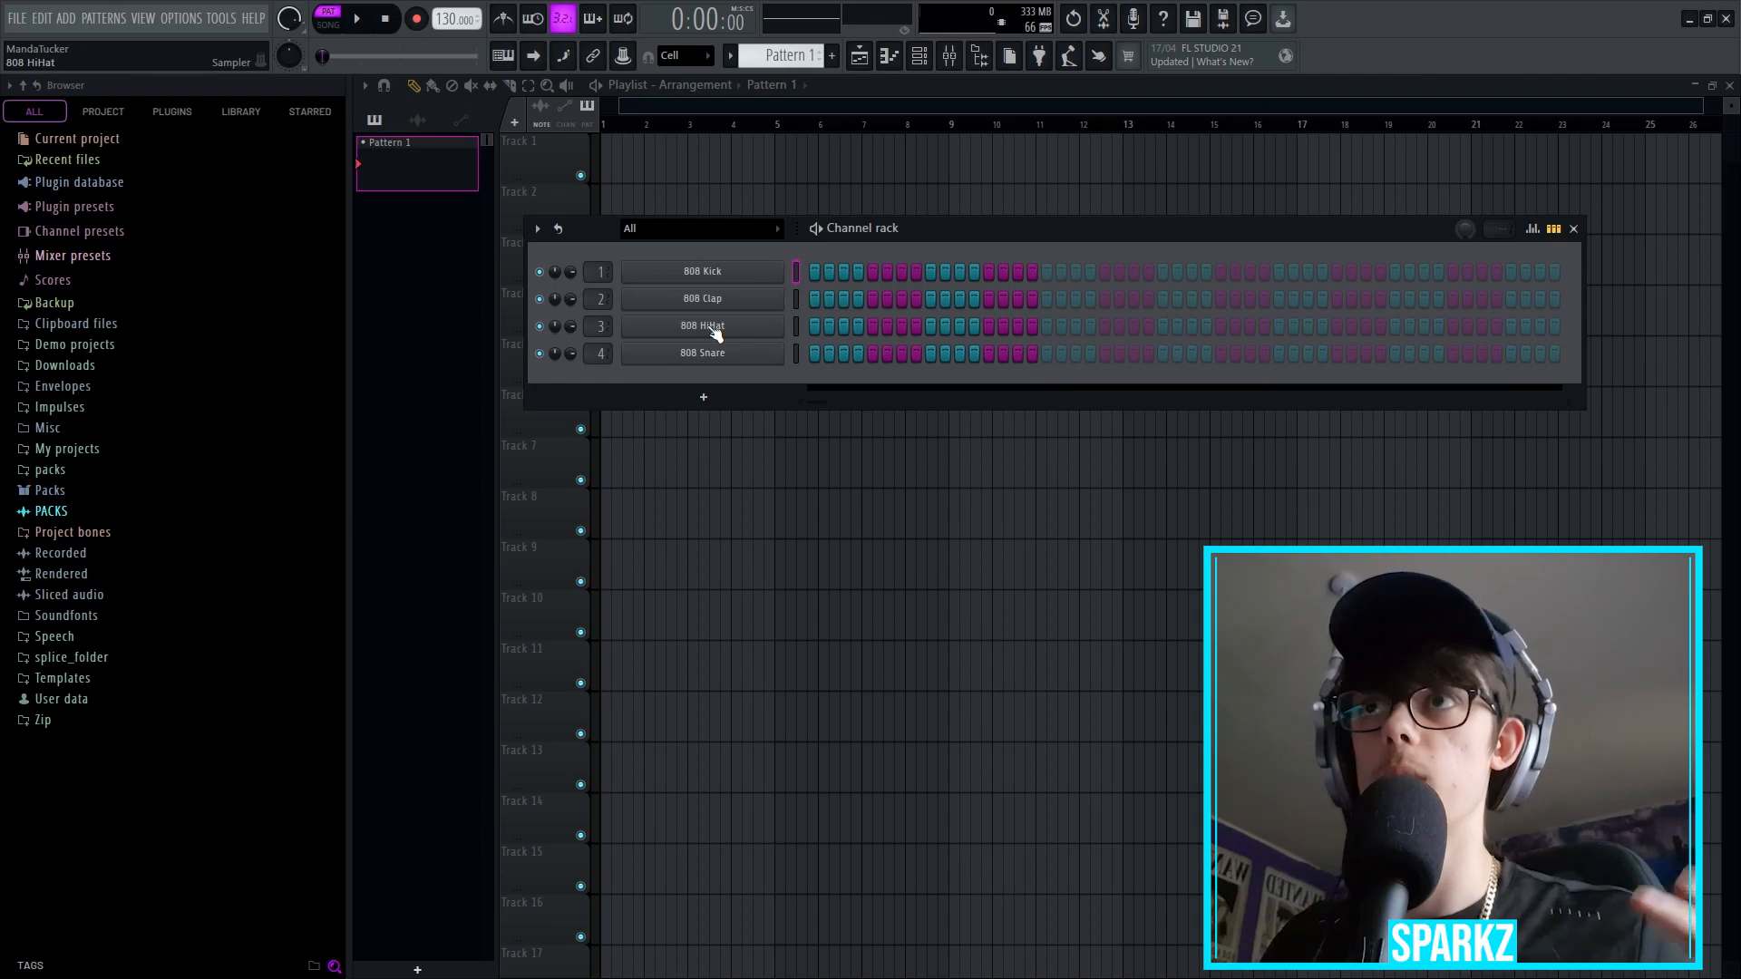
click(16, 18)
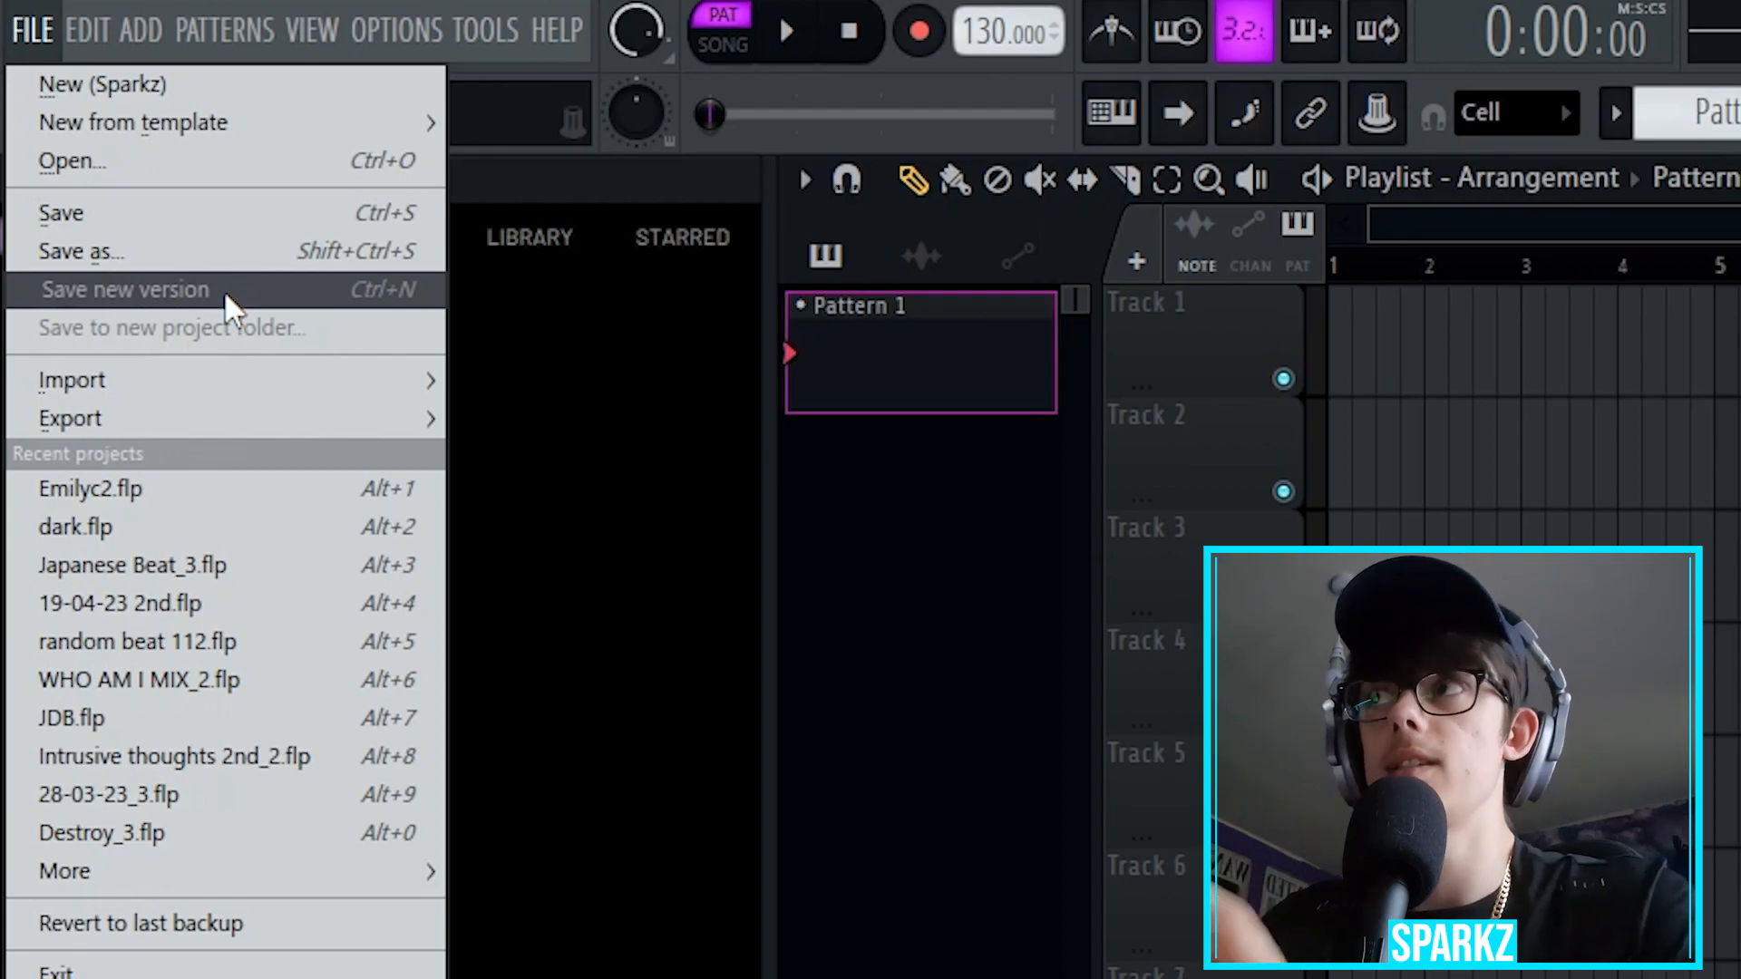
mouse_move(377, 381)
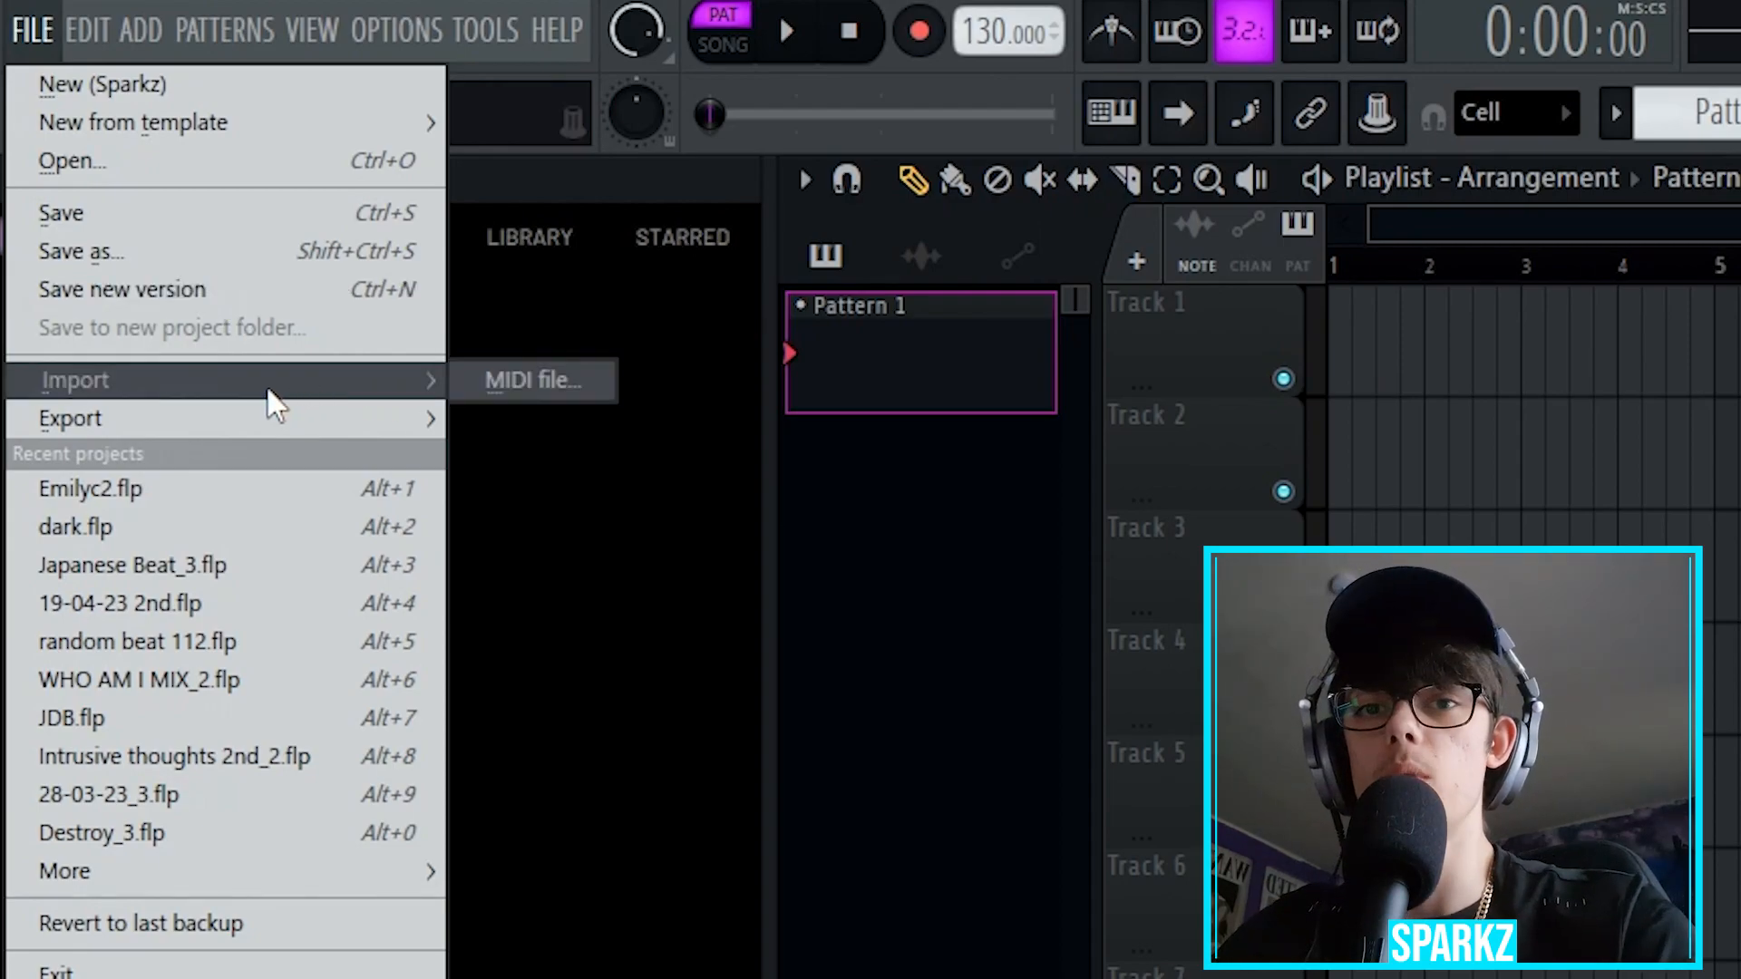
mouse_move(226, 417)
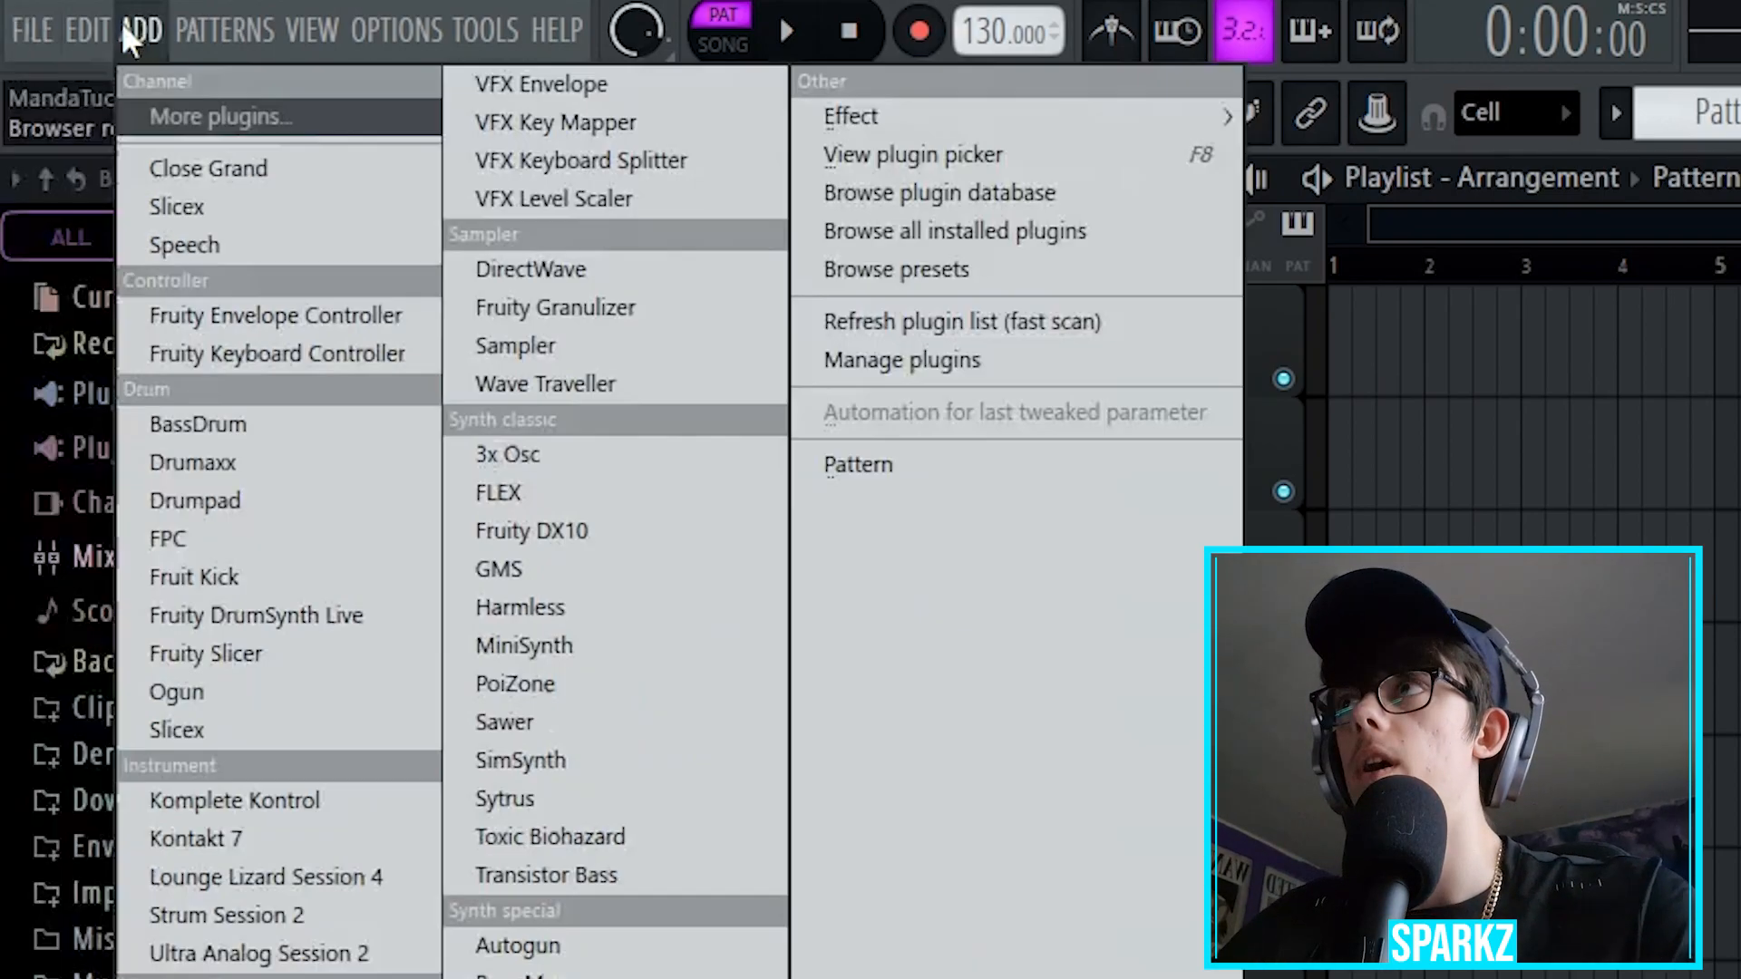
mouse_move(89, 11)
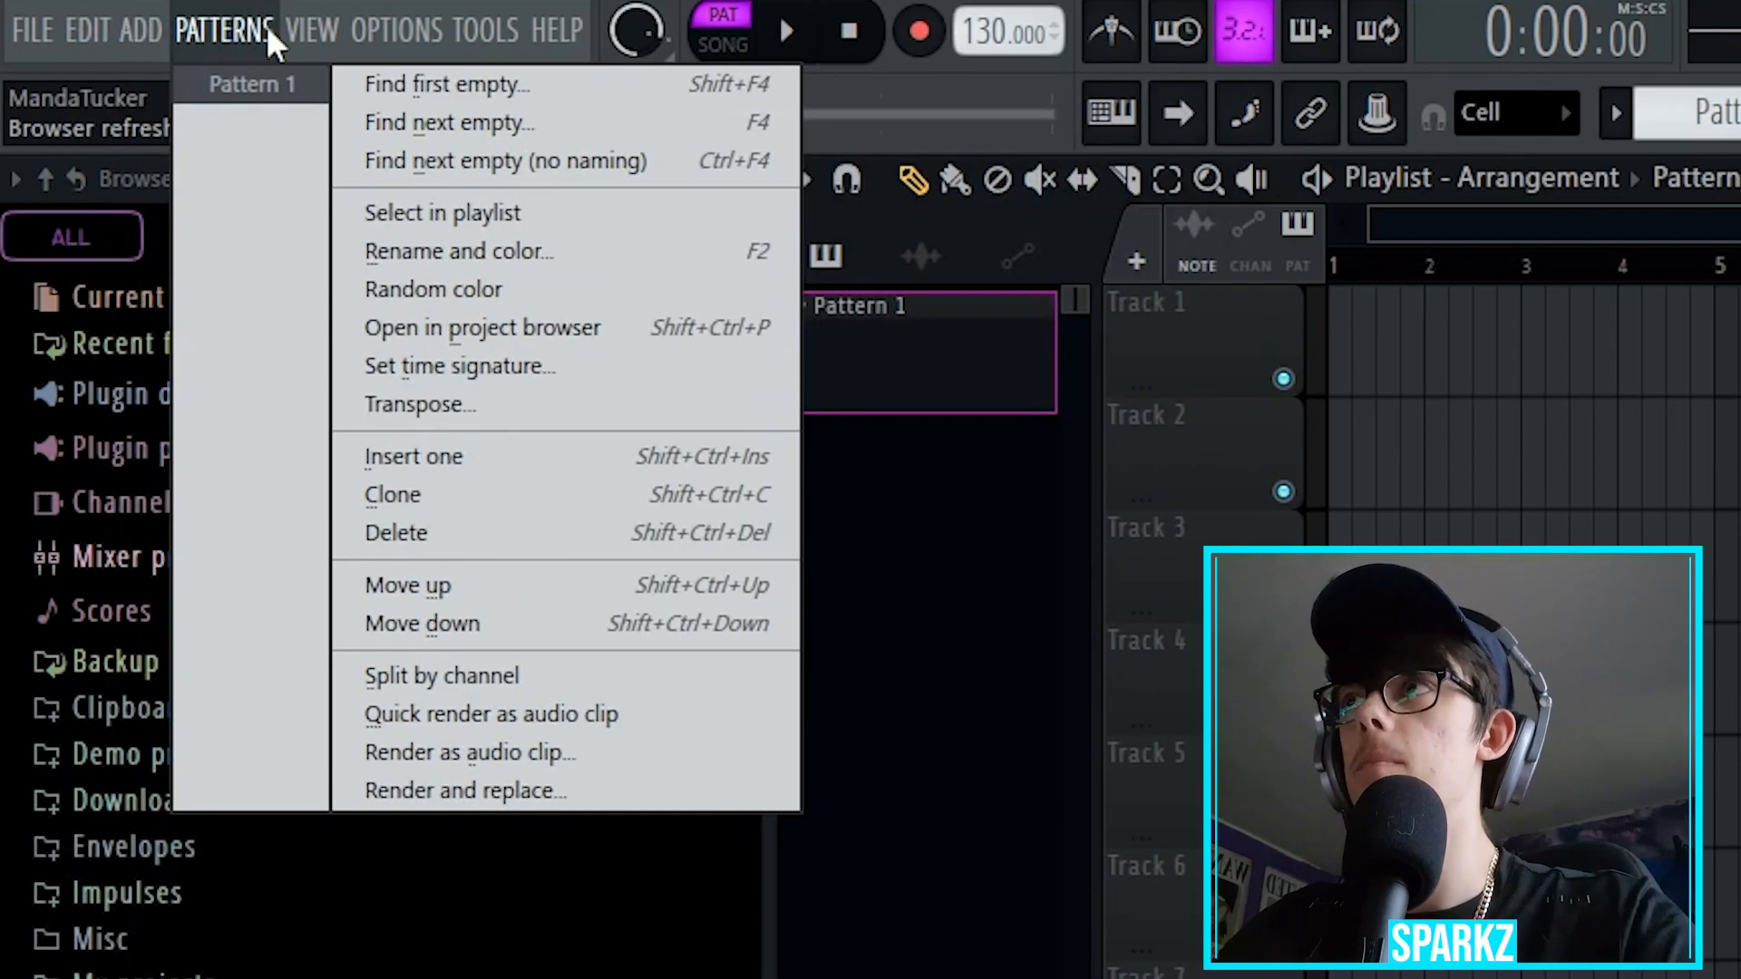
Step: Open the mixer, dock it back into the main window and close it
mouse_move(296, 29)
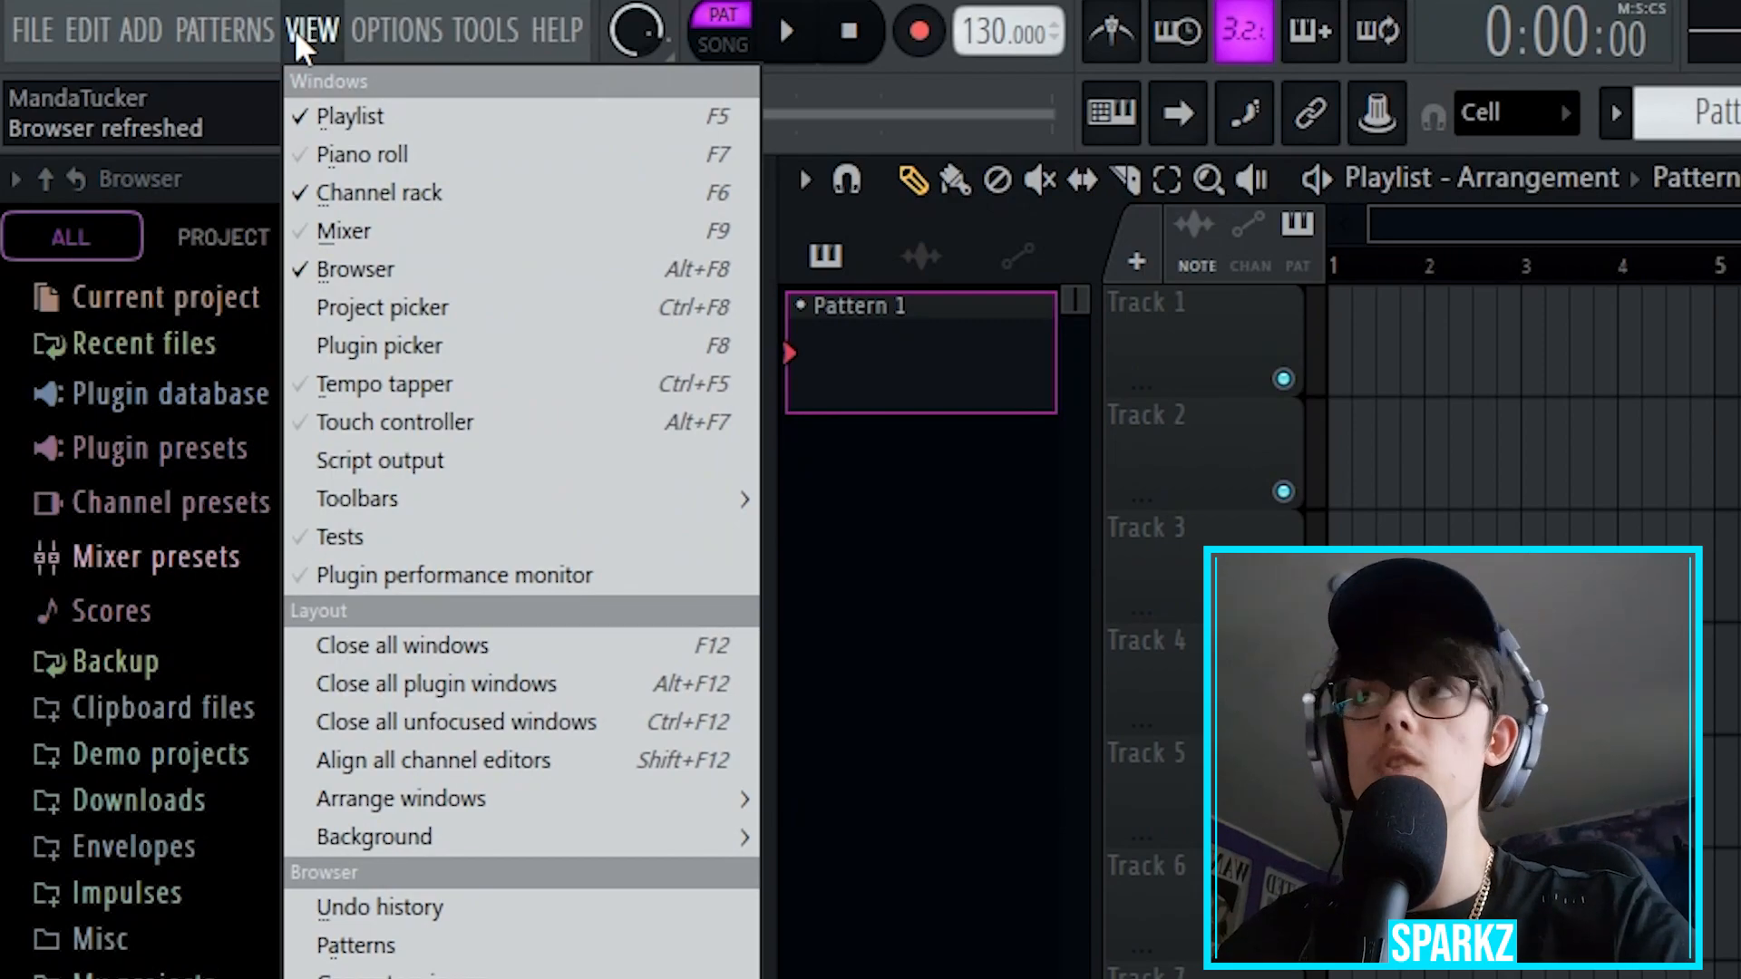
click(364, 229)
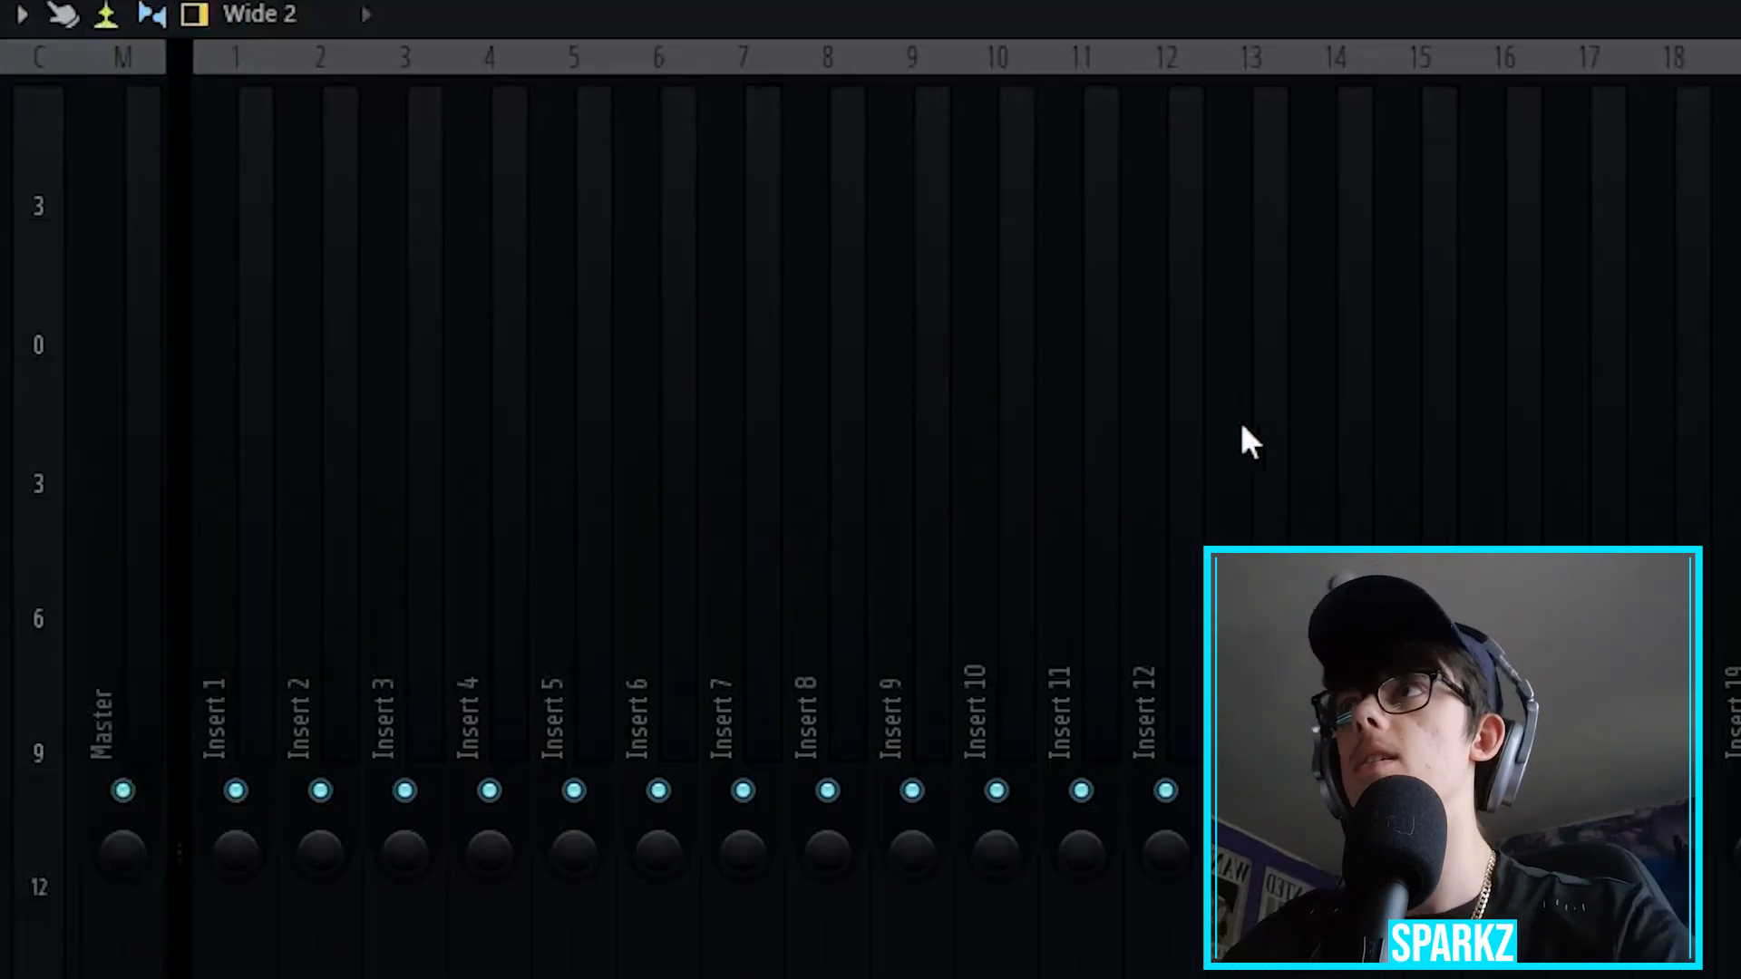
click(18, 16)
click(78, 247)
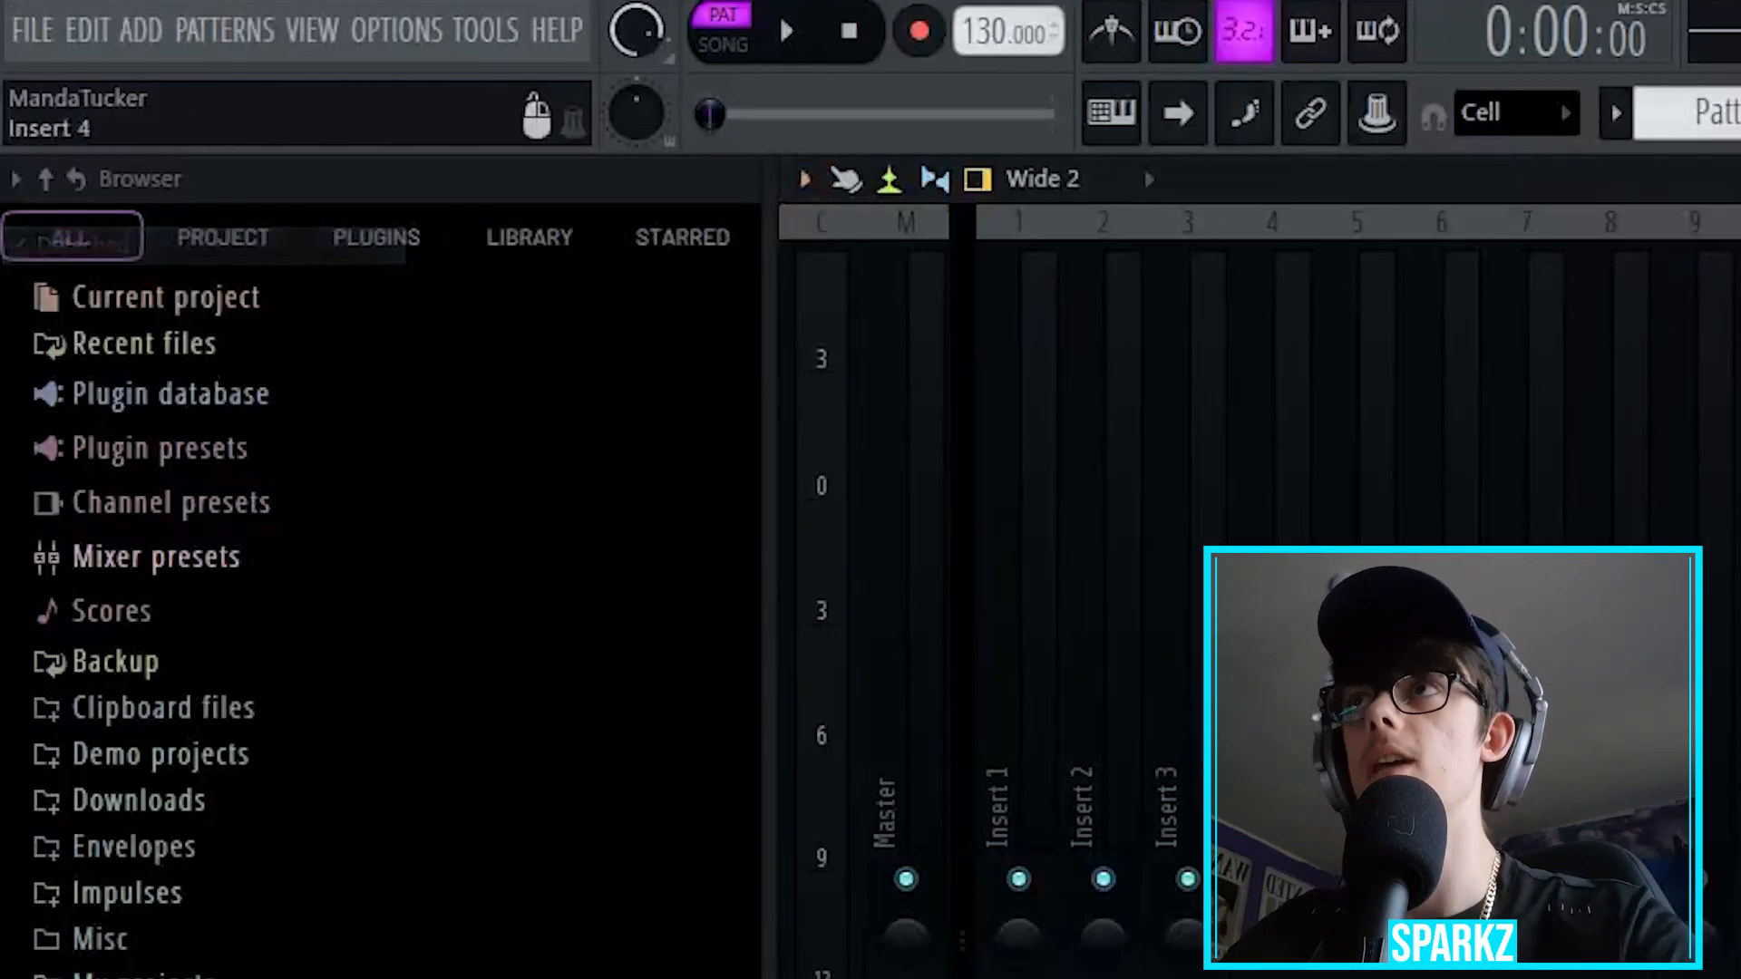
click(1727, 179)
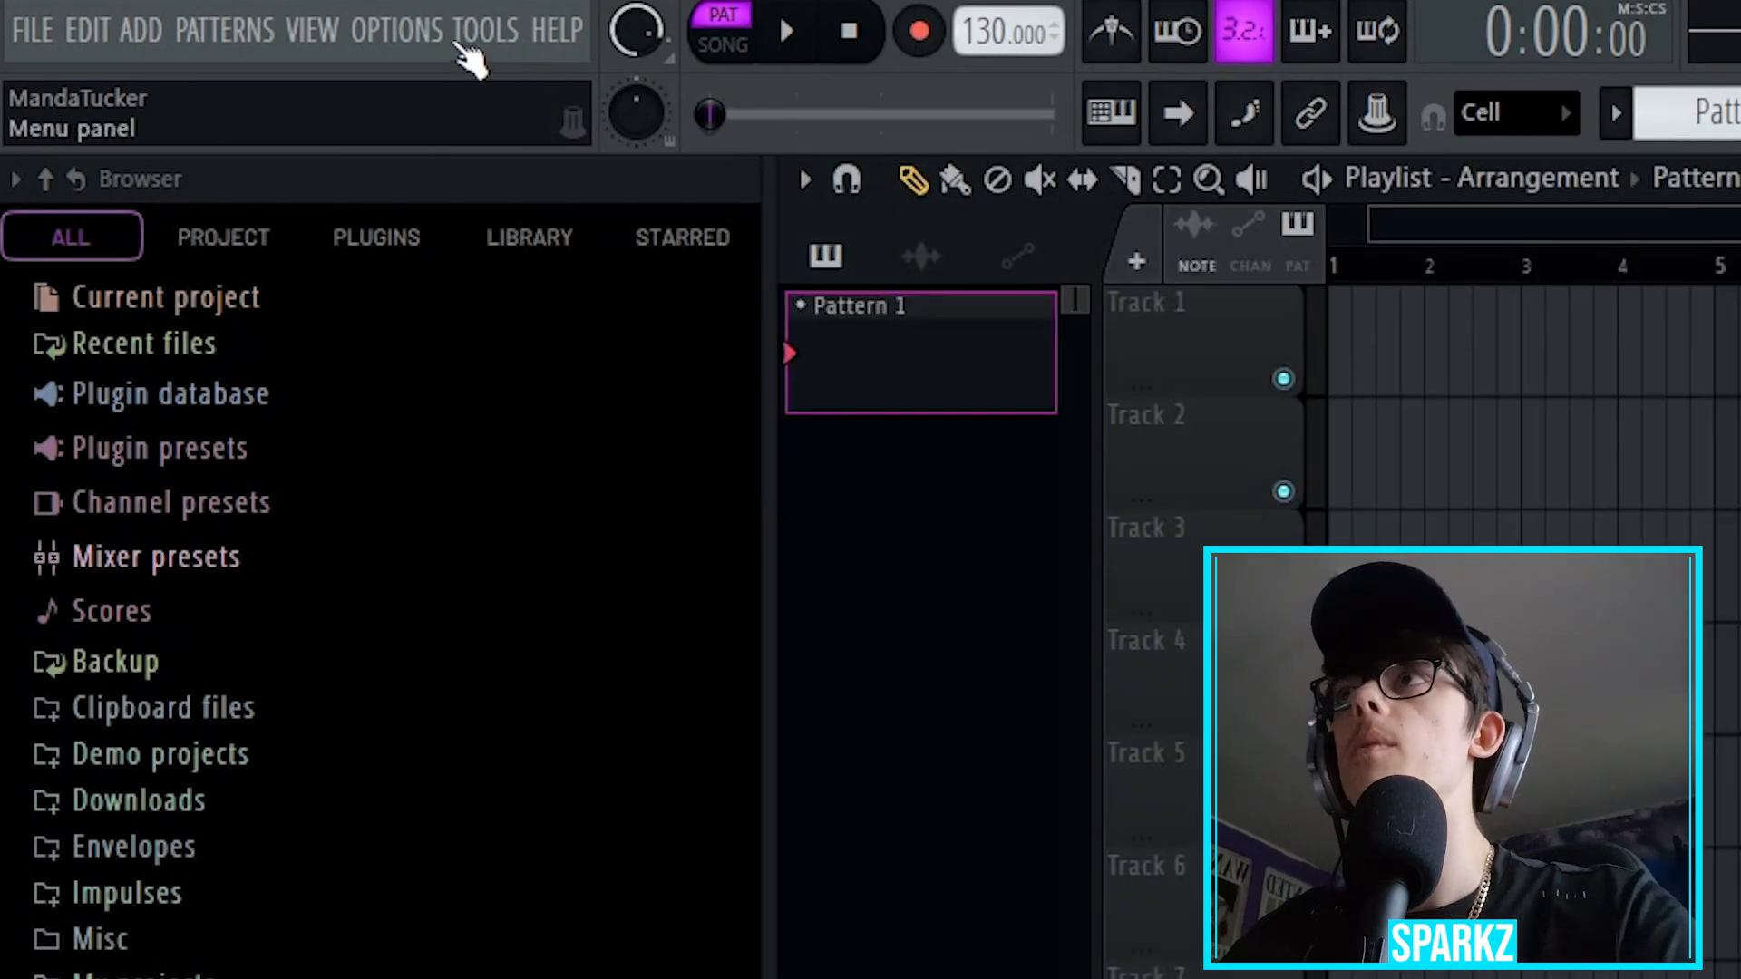
click(342, 32)
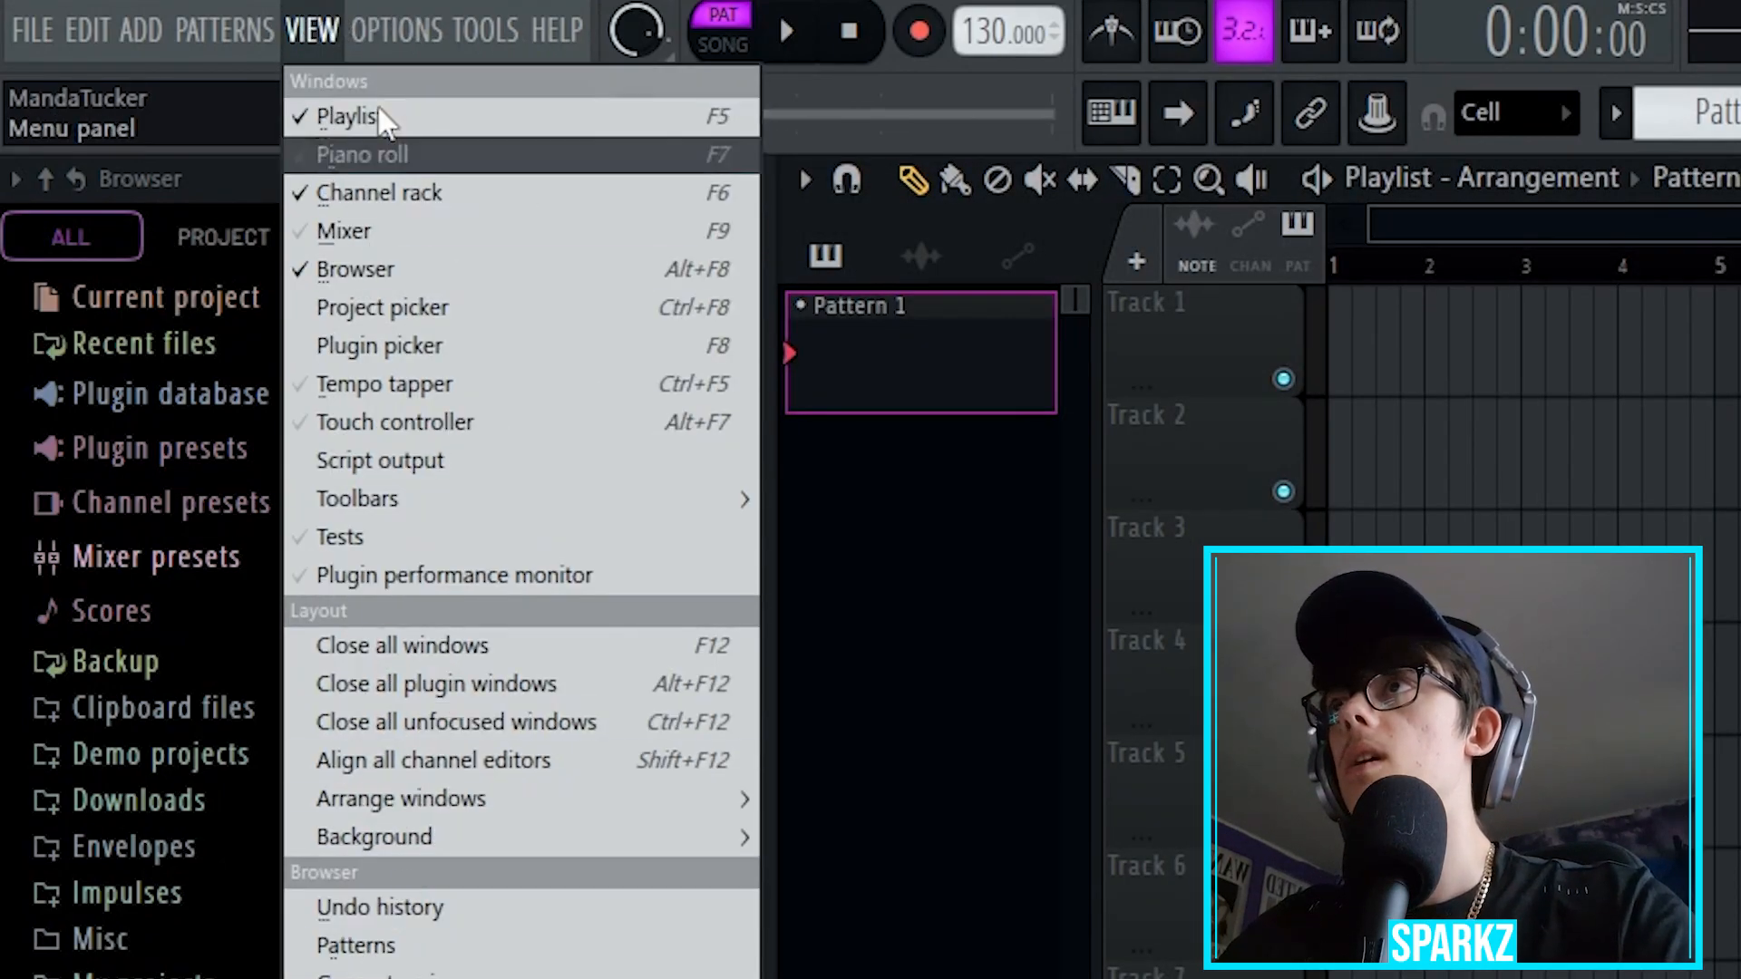
mouse_move(395, 18)
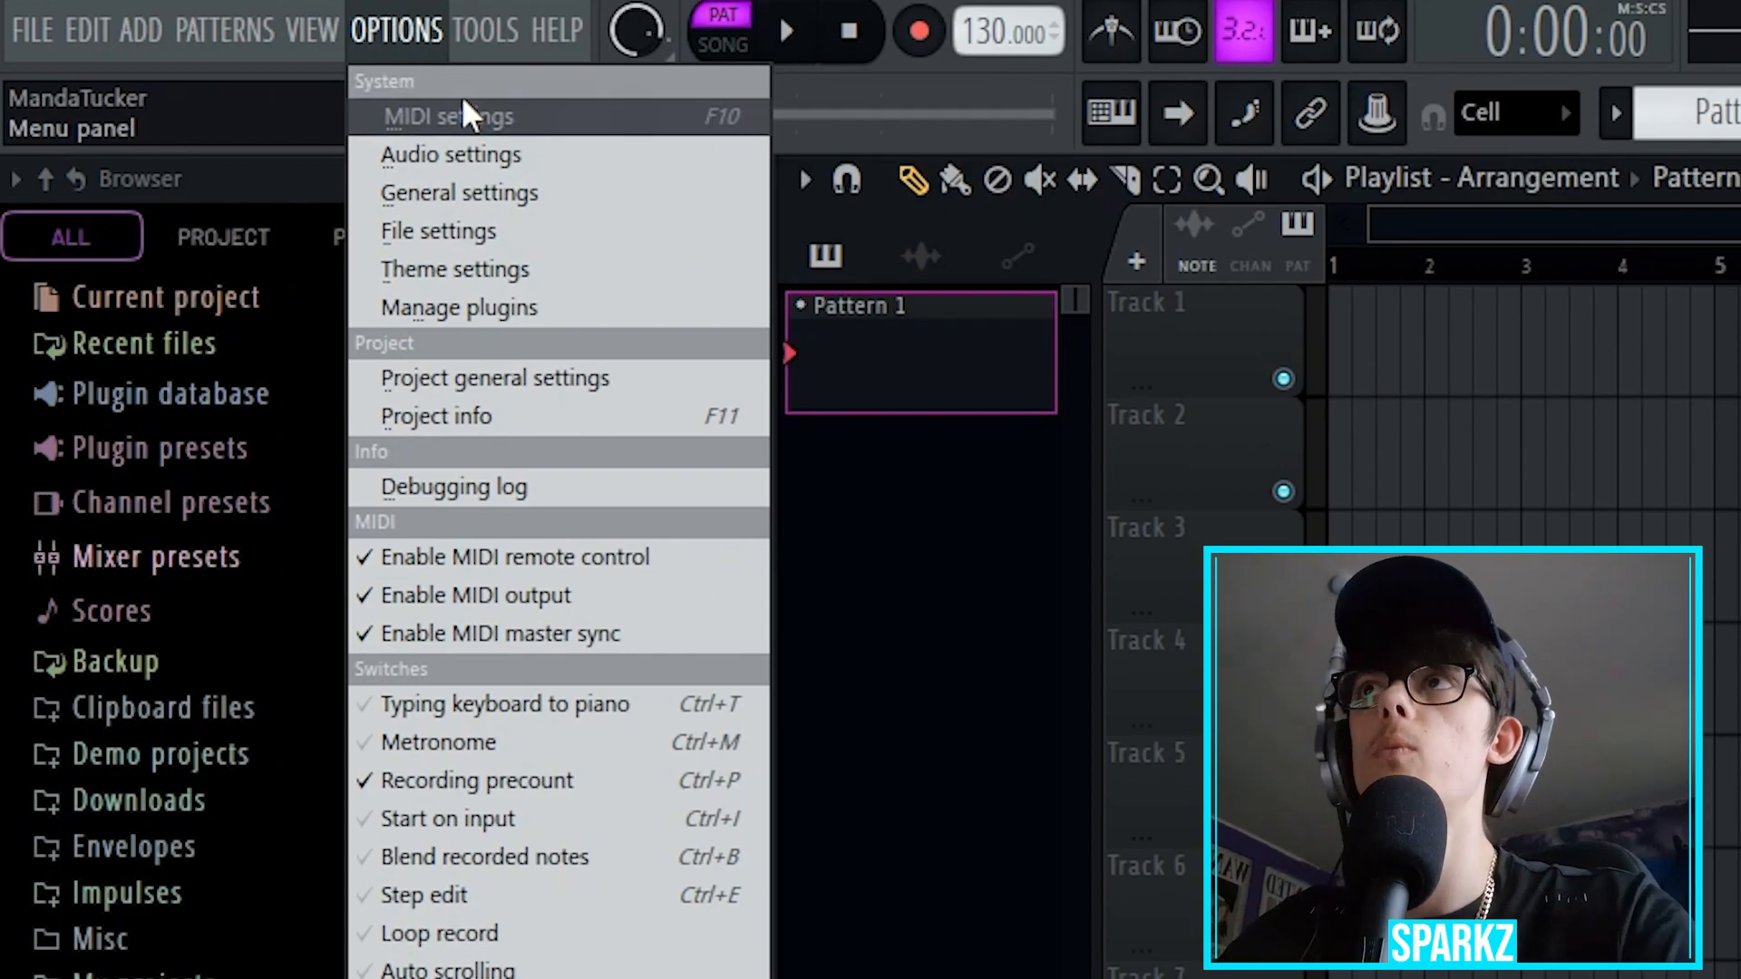
mouse_move(470, 36)
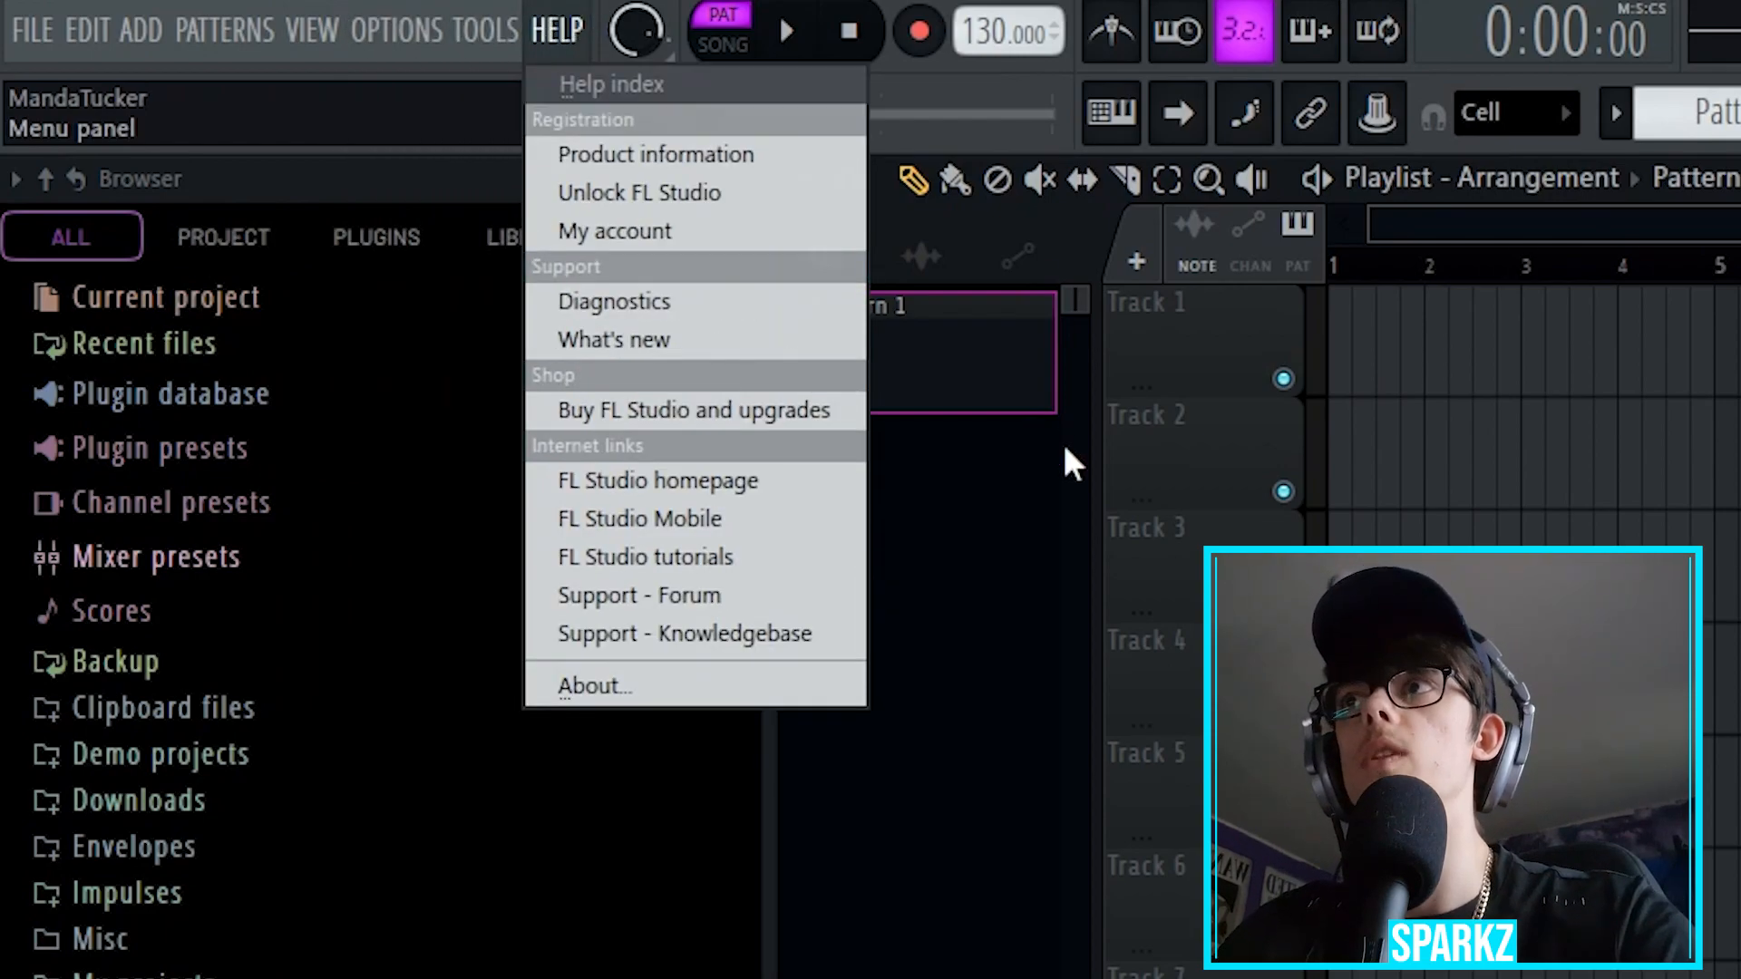
click(997, 694)
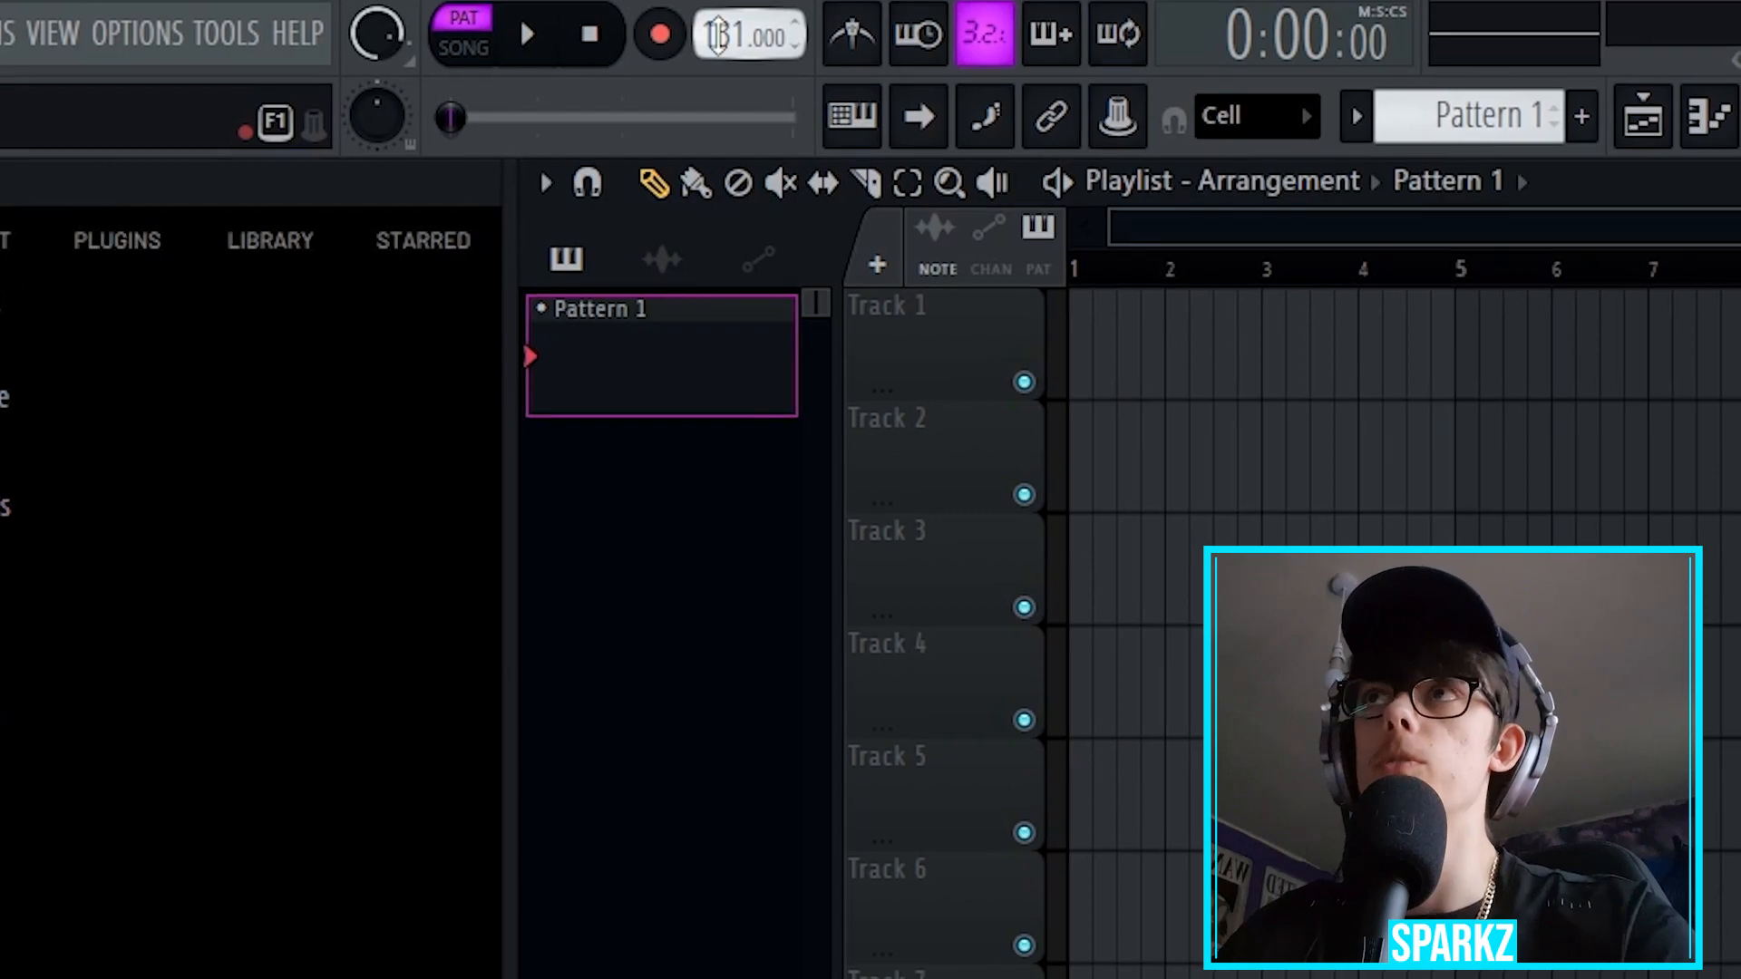
Step: Set the project tempo to 130 BPM and enable the metronome for playback
drag(723, 37, 723, 43)
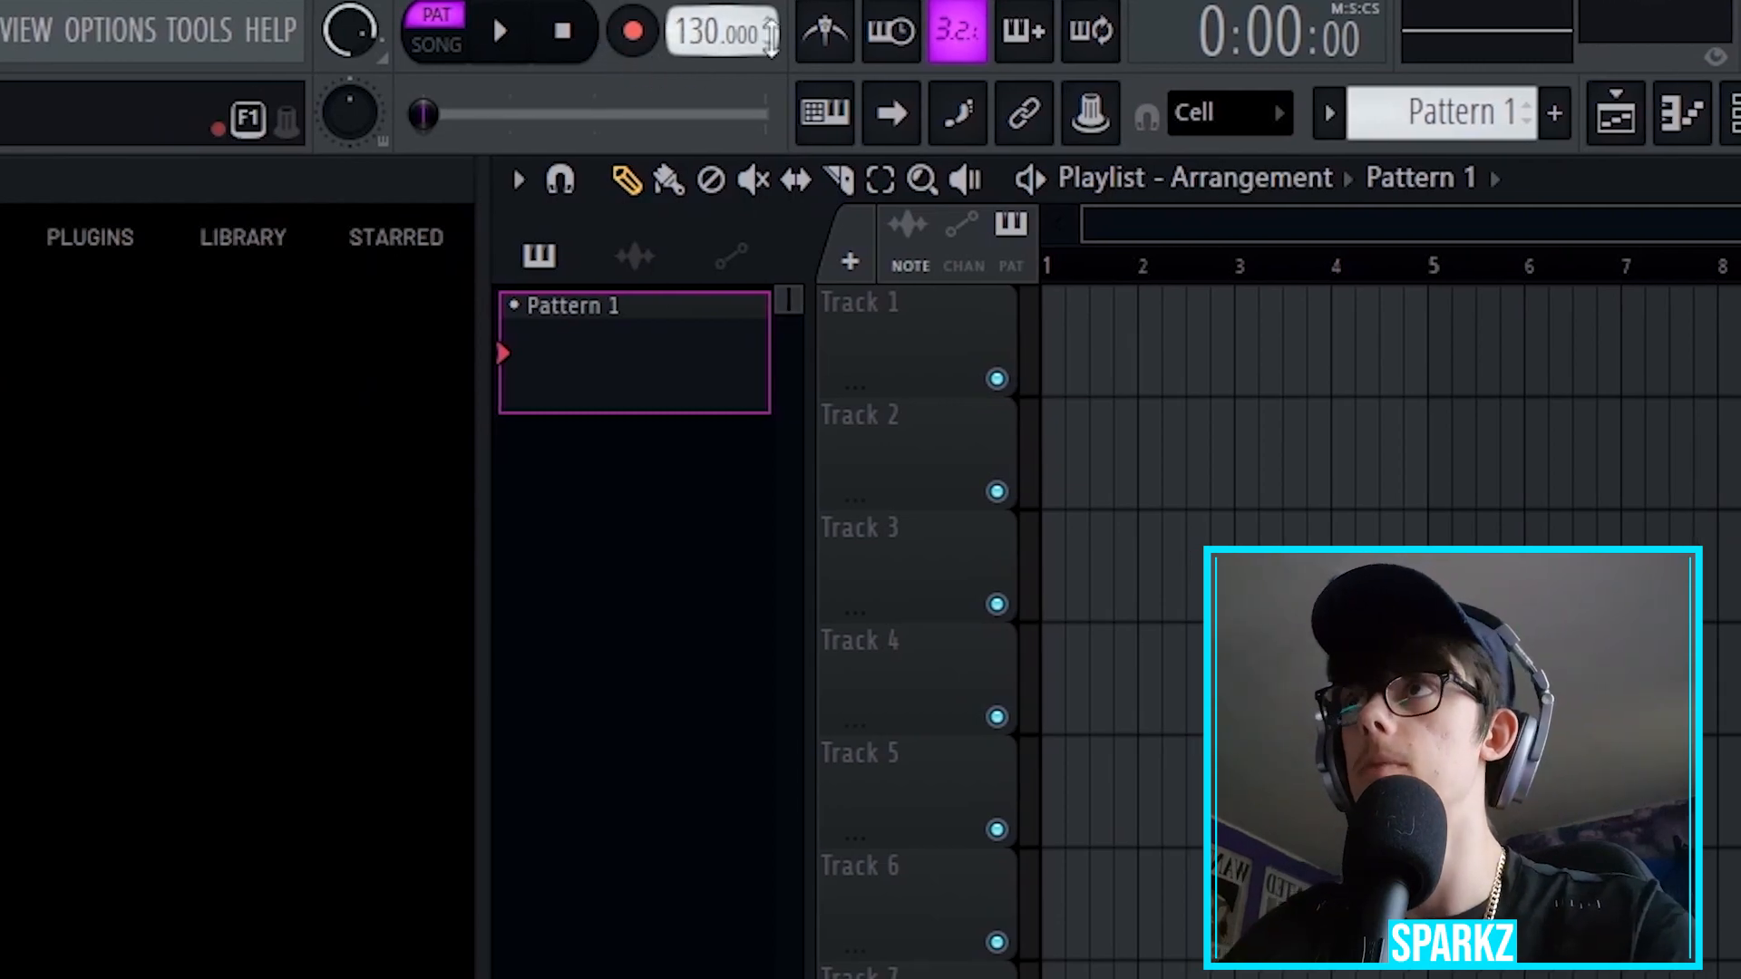
key(ctrl+m)
key(space)
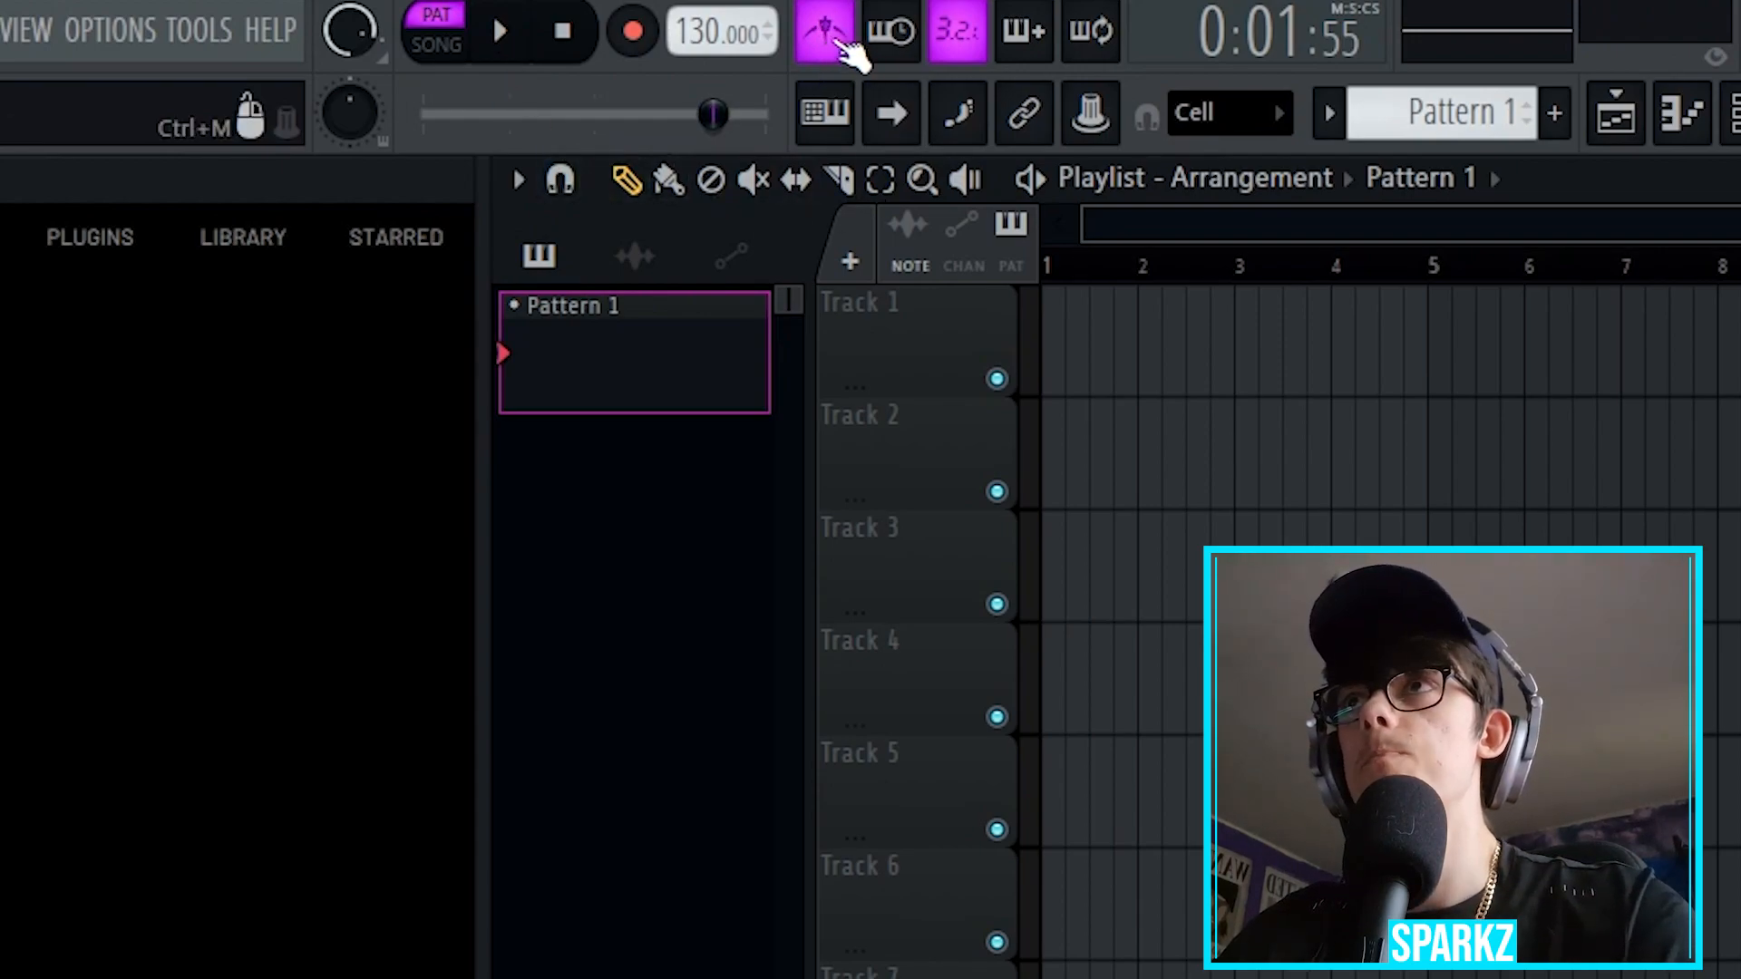
Step: Audition the Tick, Beep and Cowbell metronome sounds during playback and return the metronome to Hi-hat
right_click(834, 43)
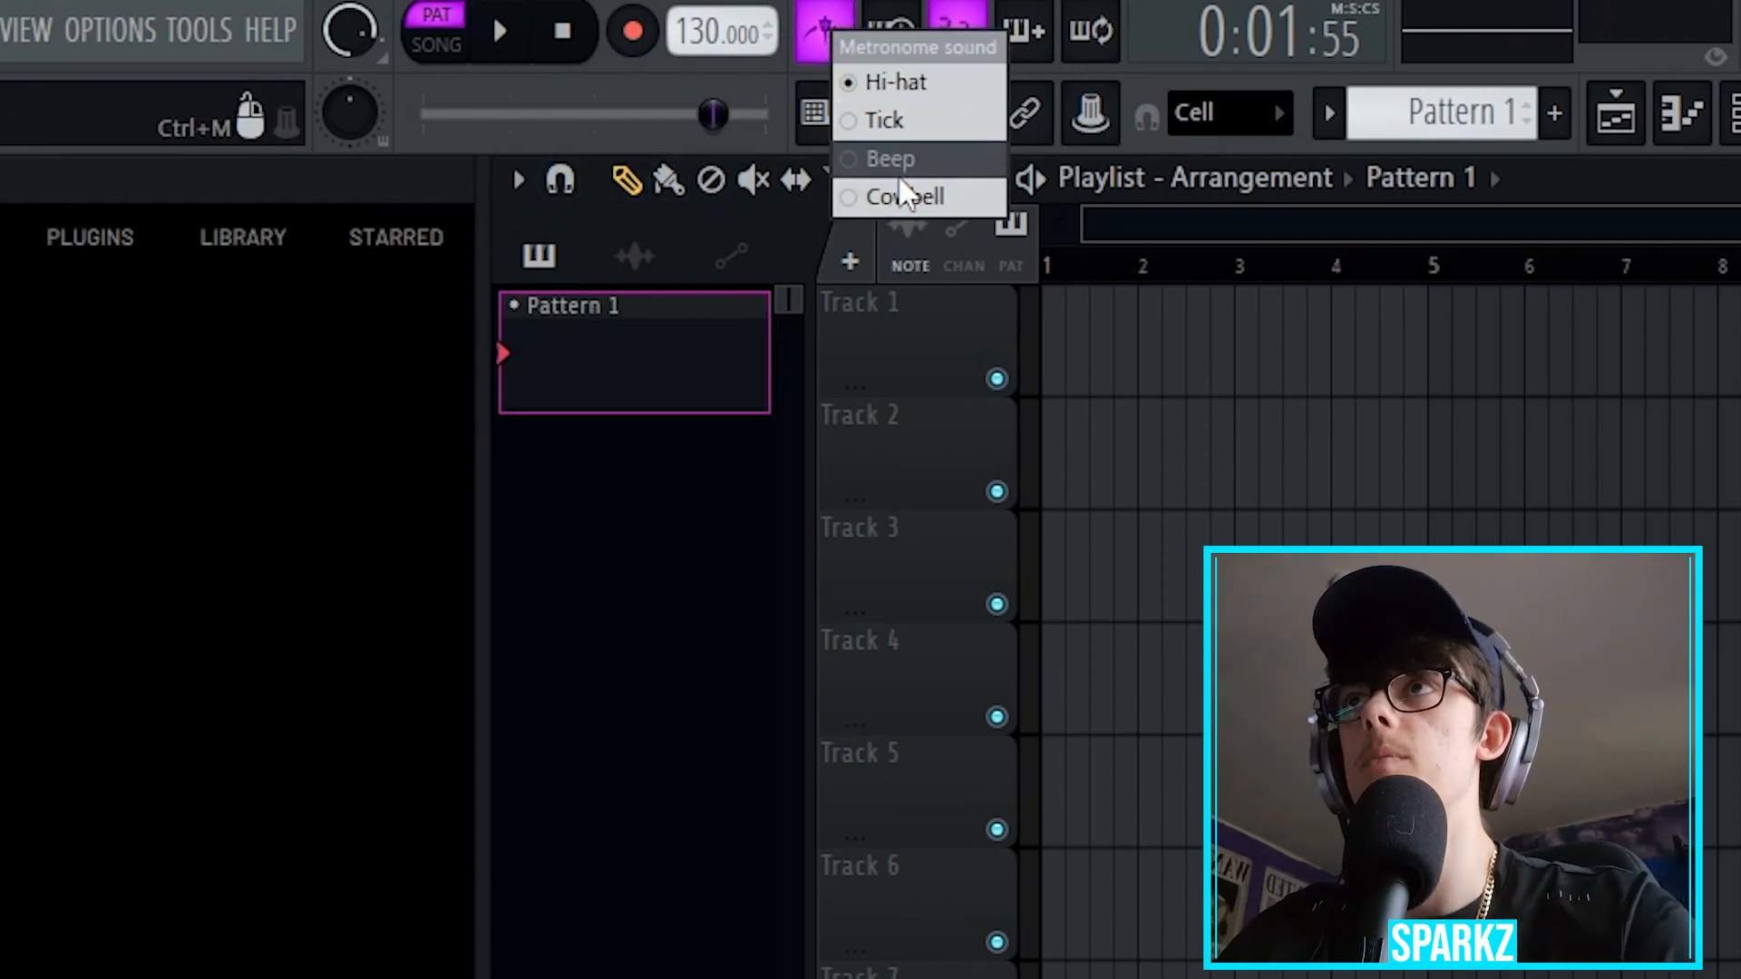
click(885, 120)
key(space)
right_click(839, 43)
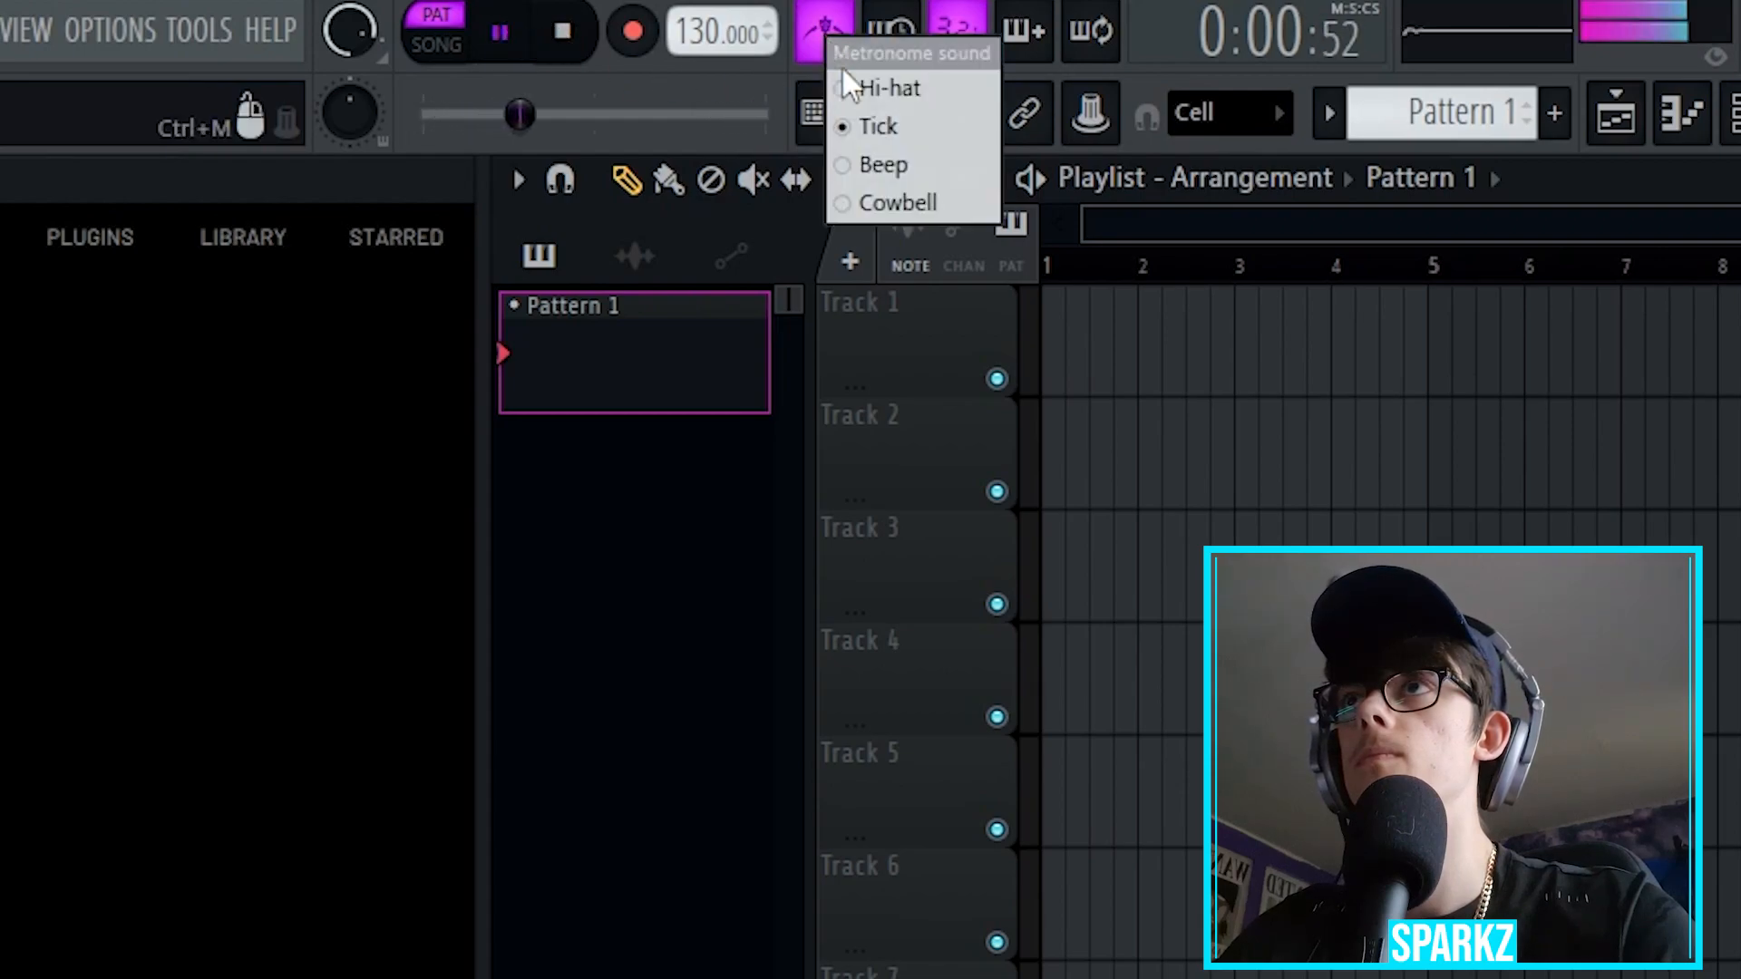
click(873, 163)
right_click(817, 39)
click(878, 209)
right_click(835, 40)
click(879, 94)
key(space)
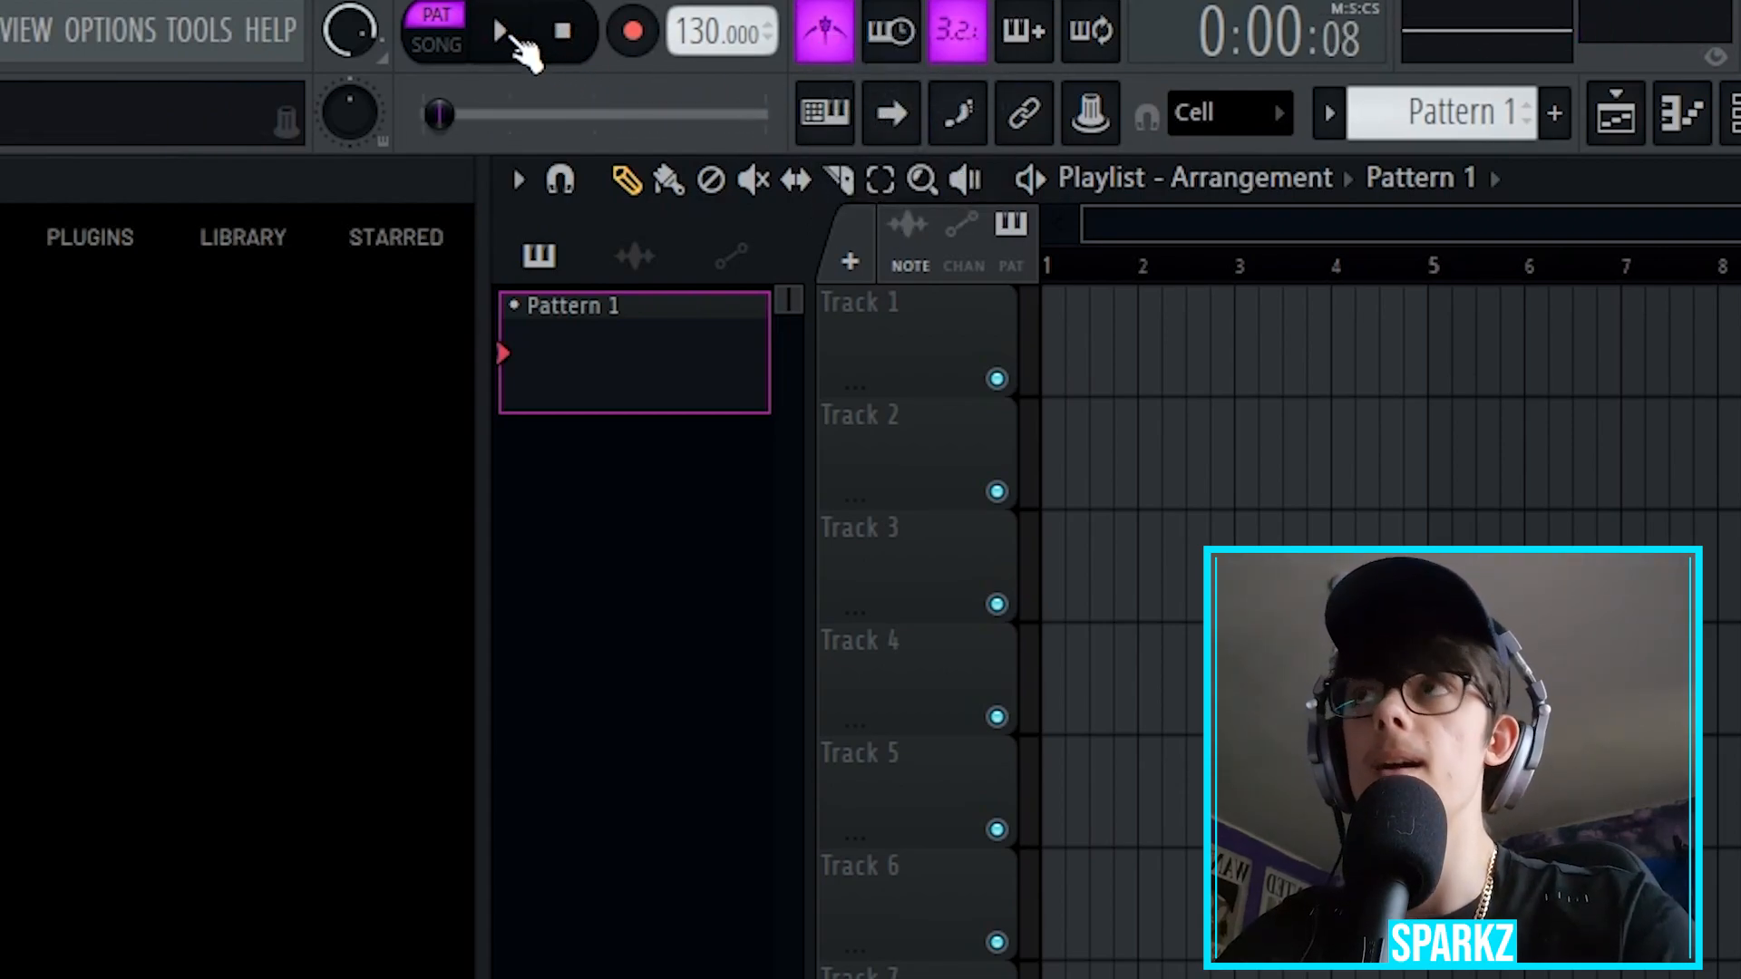
Step: Play the playlist briefly in Song mode and return to Pattern mode
click(437, 45)
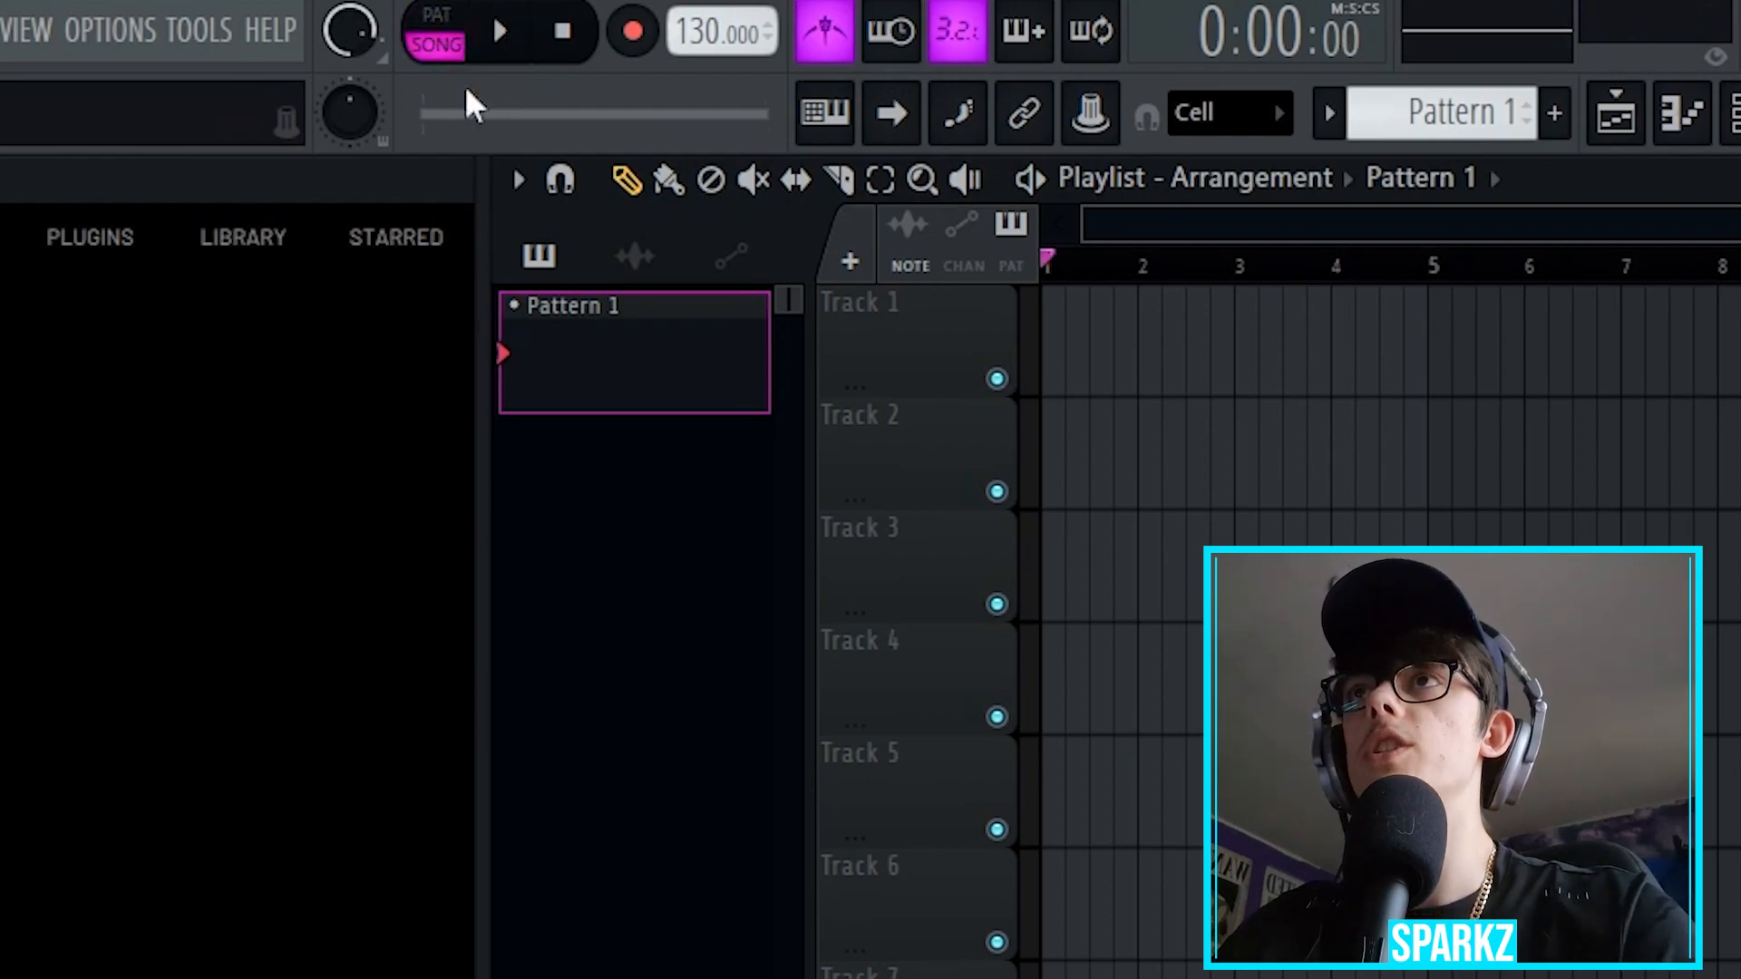
click(502, 35)
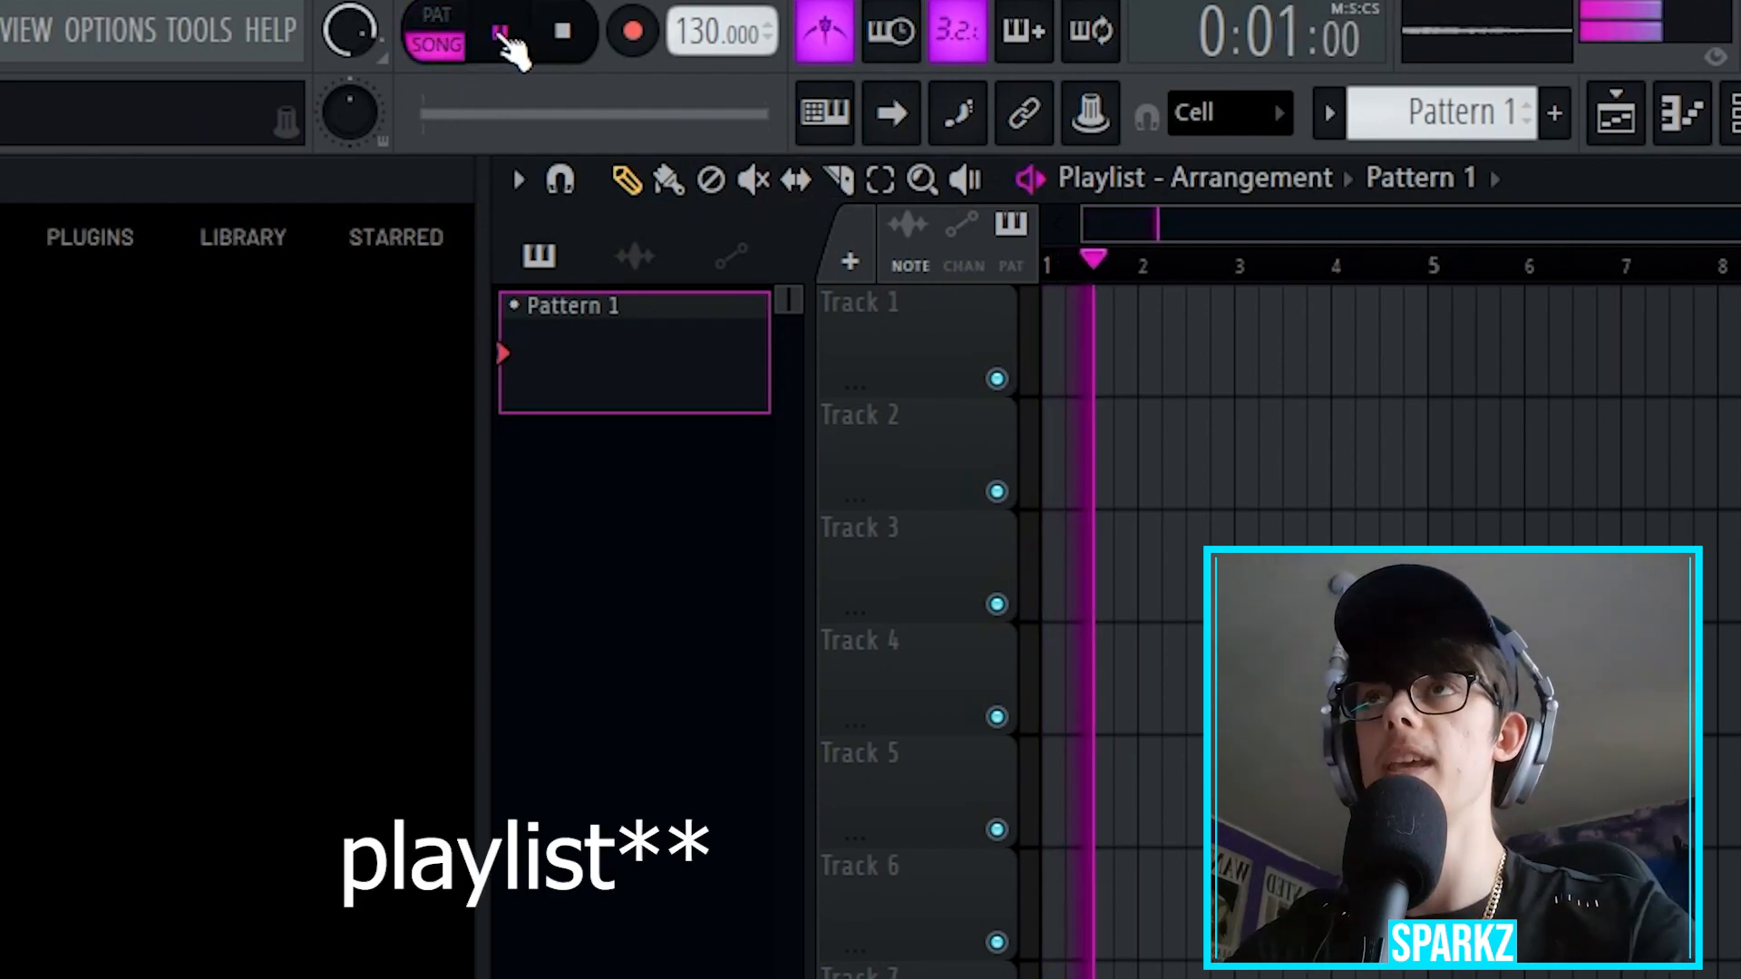
click(502, 35)
click(435, 36)
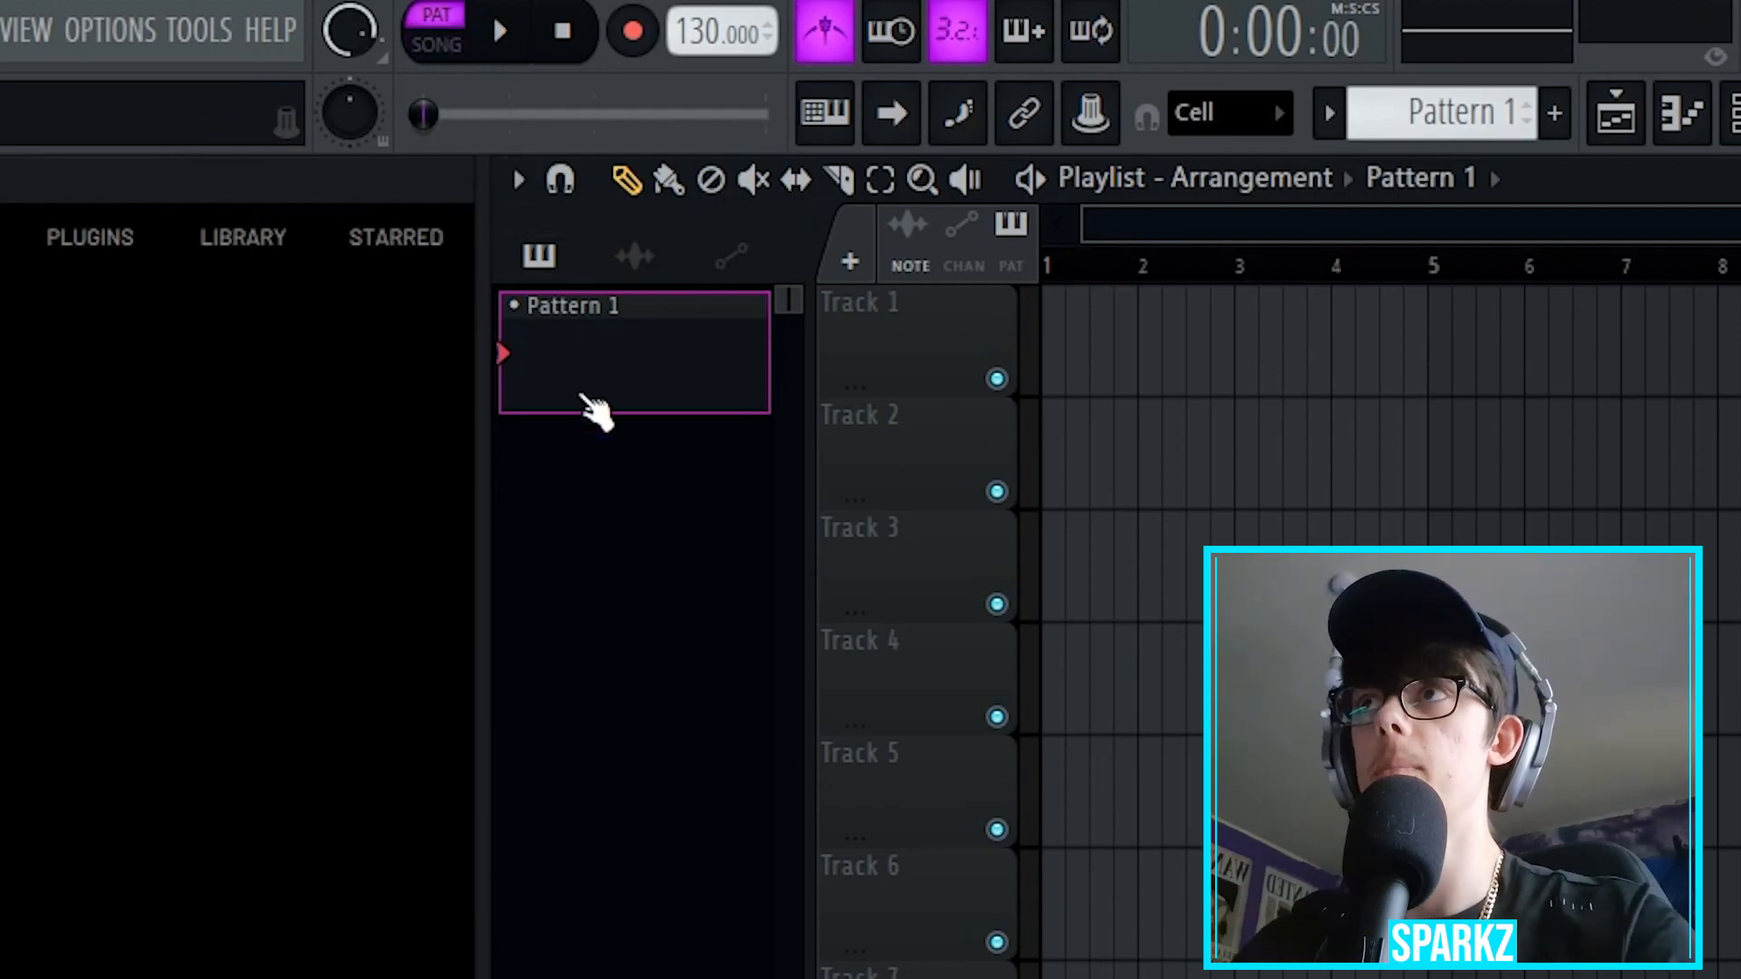
Step: In the 808 Kick piano roll, place G#4, B4, A#4 and A4 notes on the four beats of bar 1 and play them
key(F7)
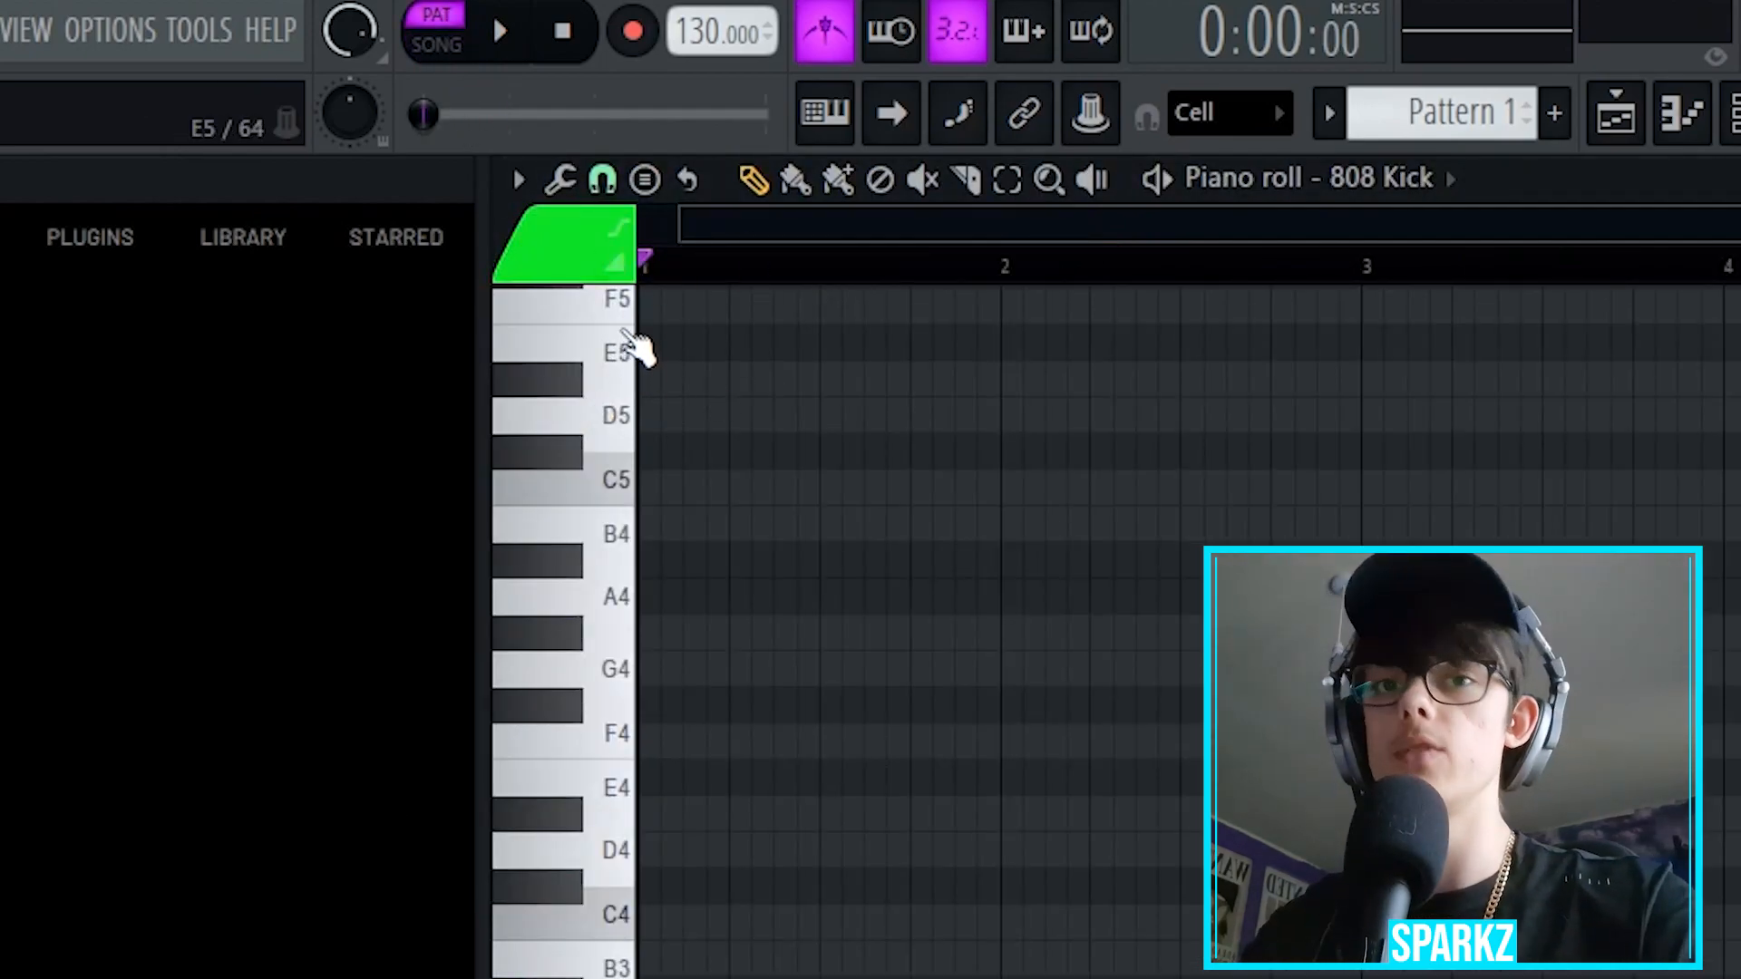
key(F5)
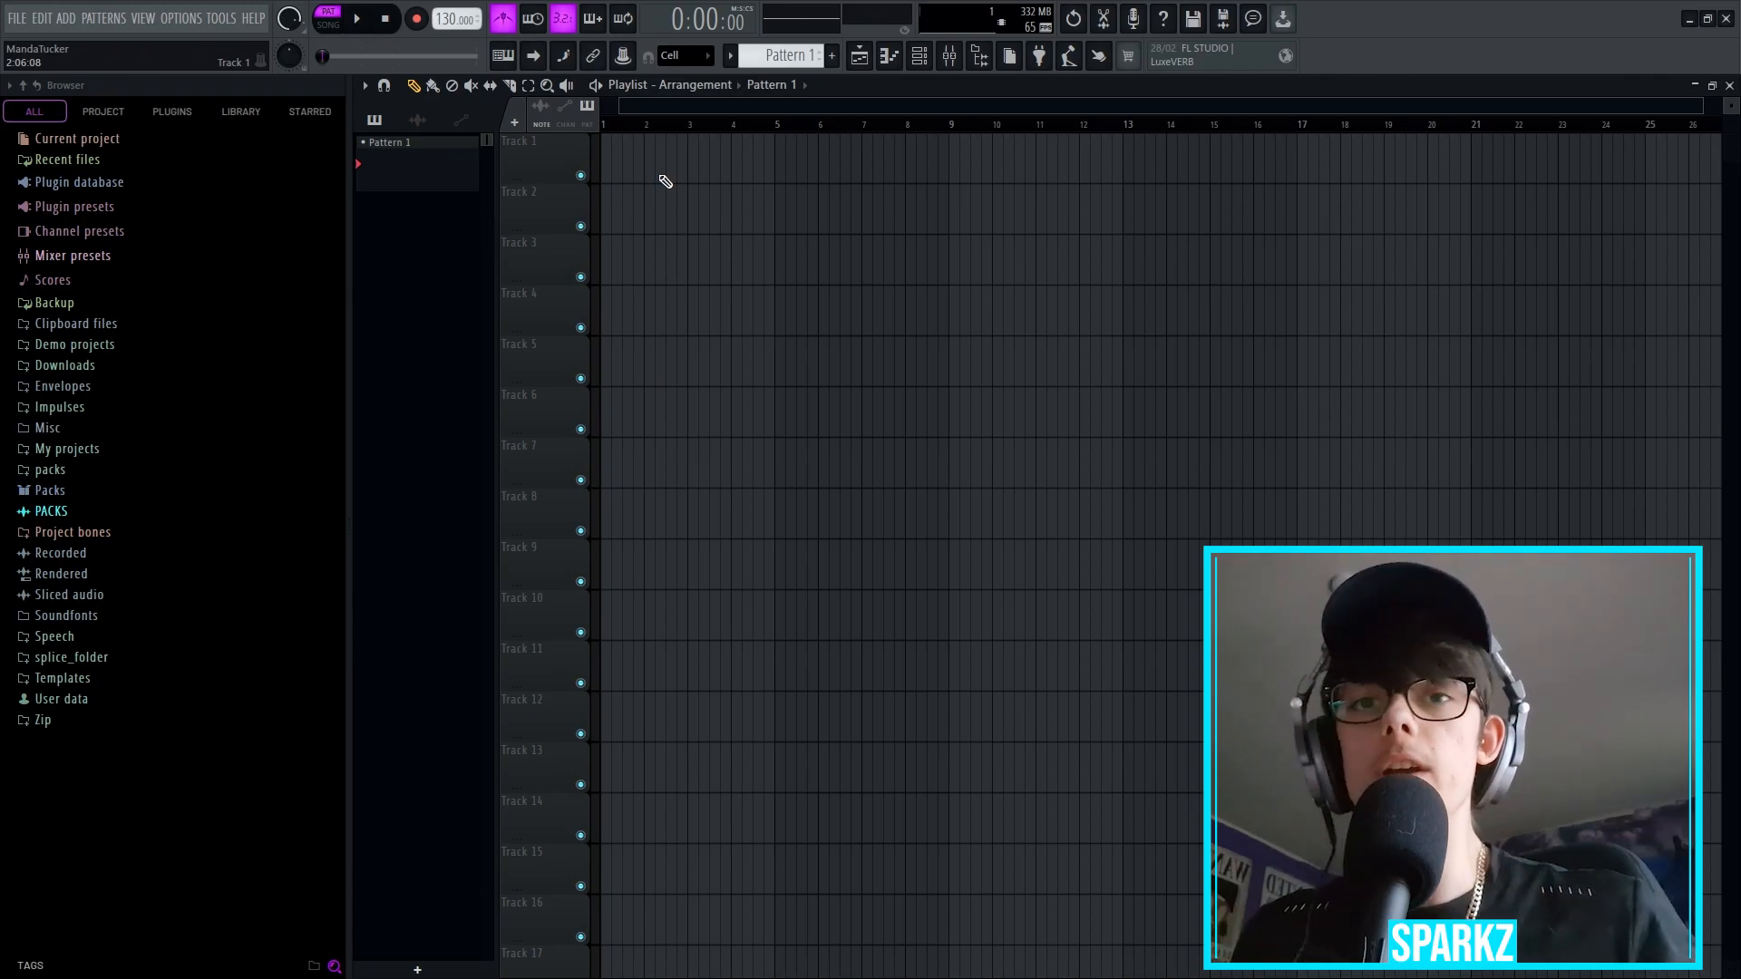
click(889, 56)
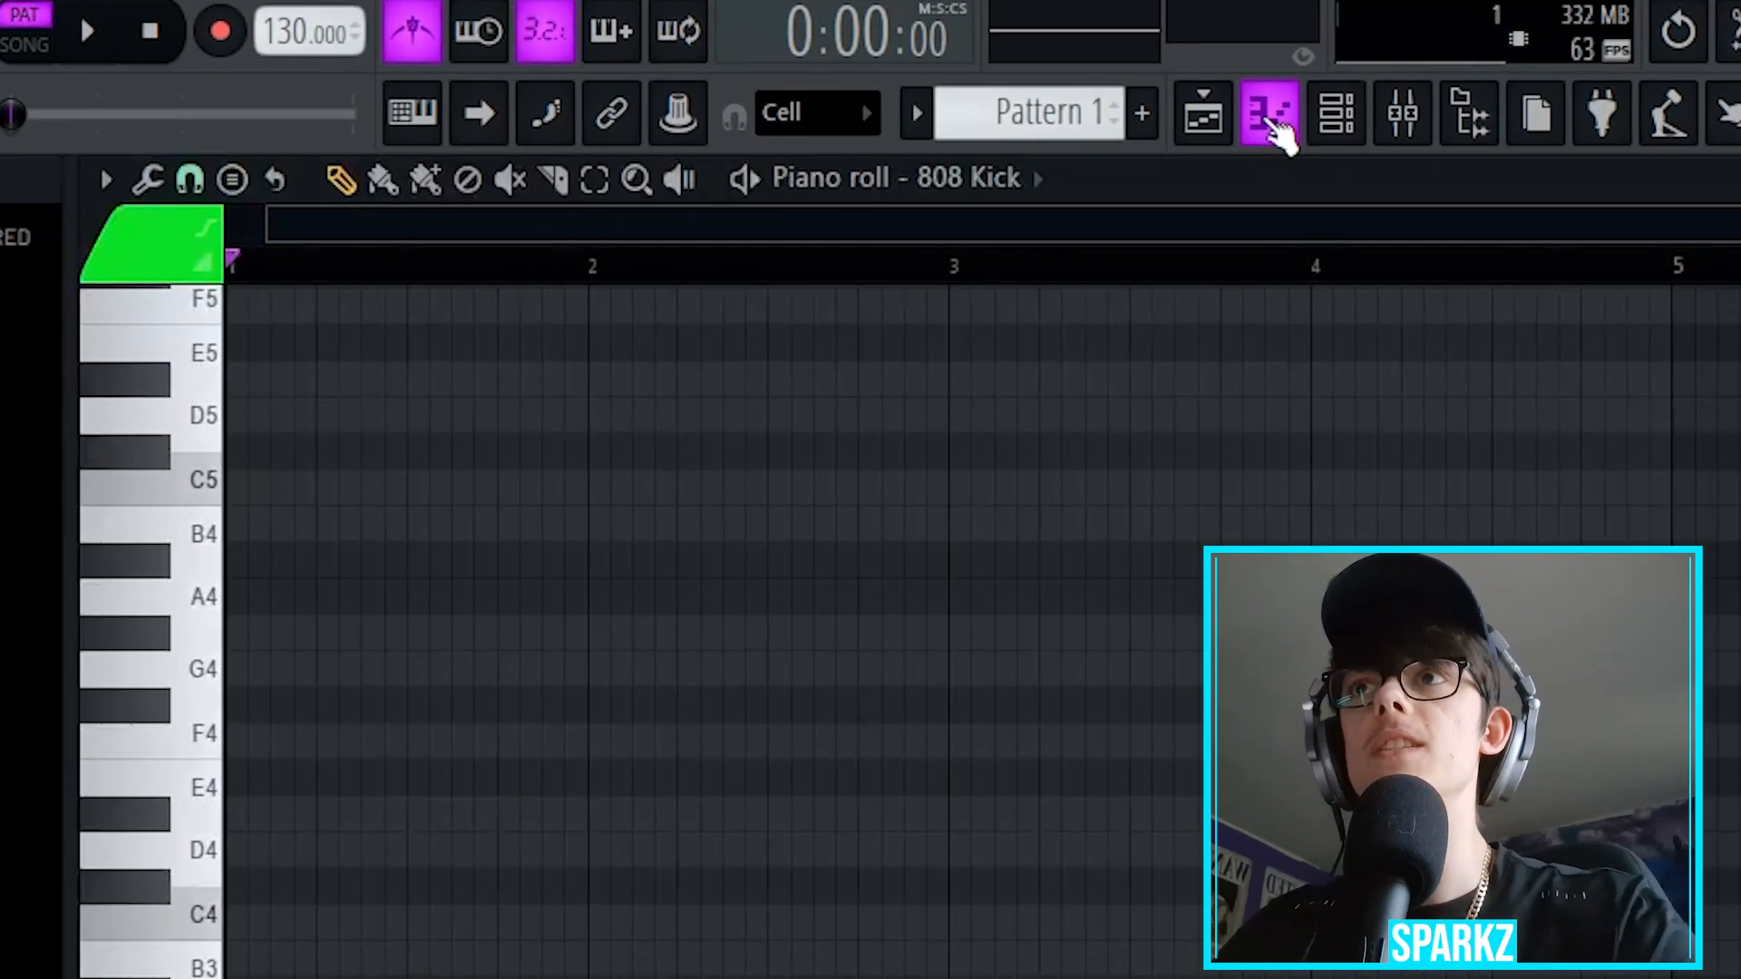
scroll(217, 716, up, 4)
click(247, 850)
click(337, 741)
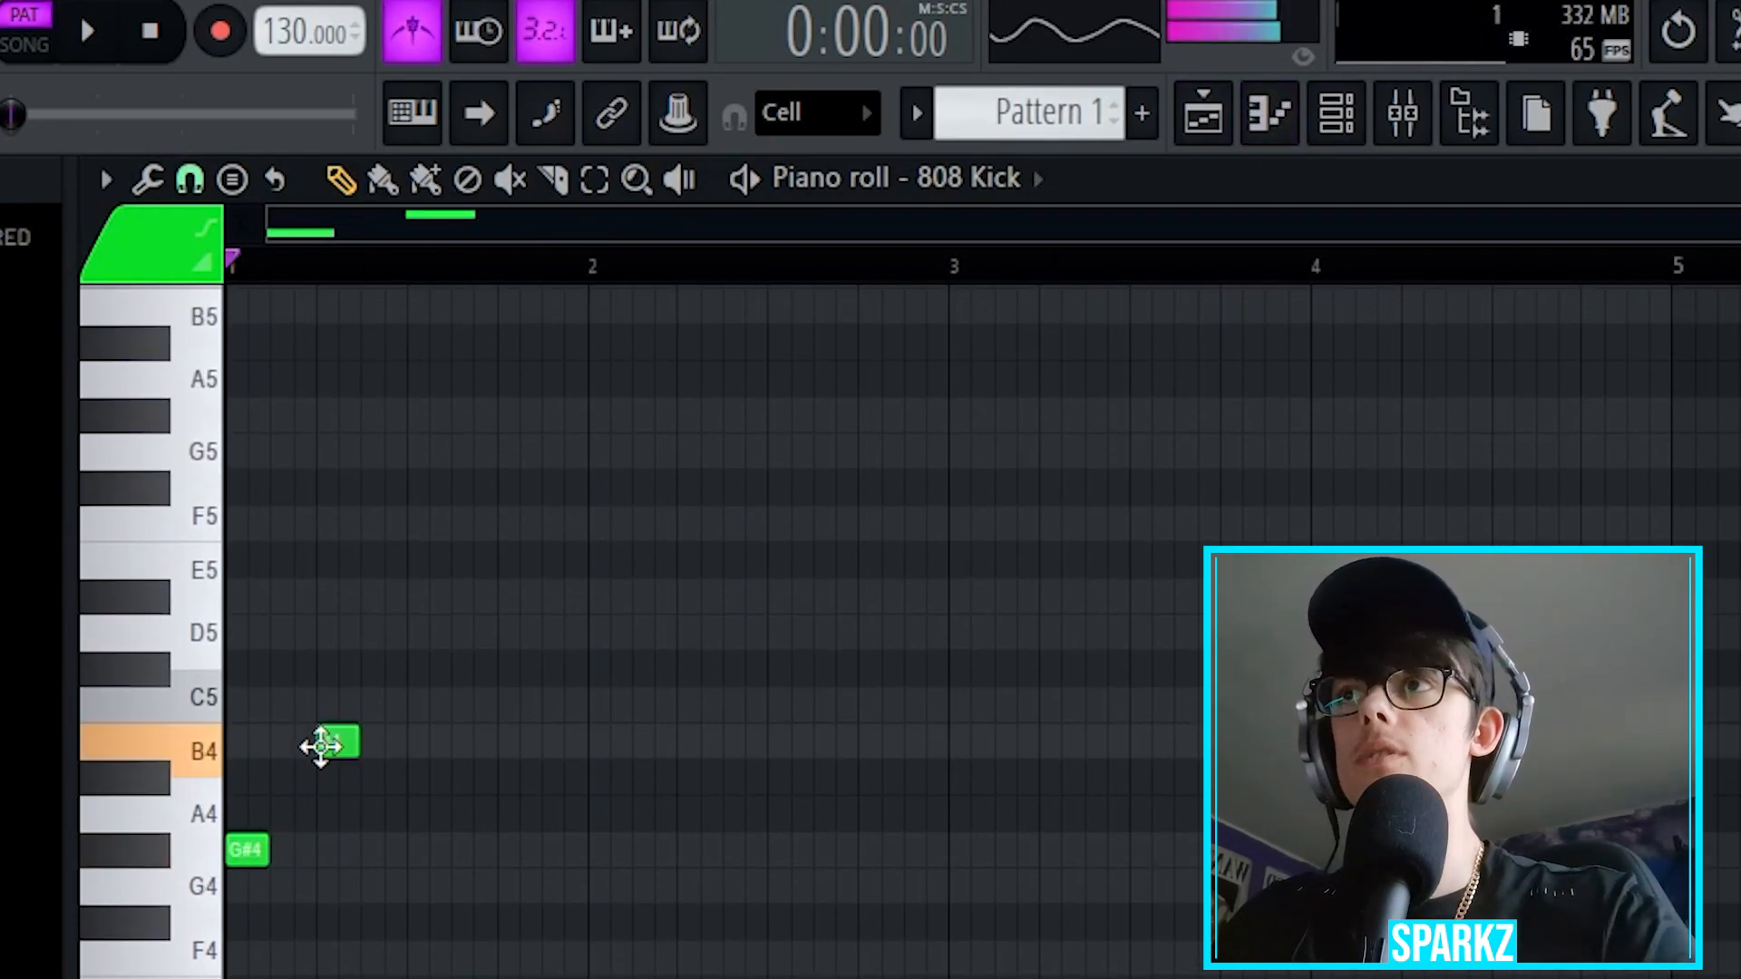
click(429, 777)
click(518, 814)
click(87, 32)
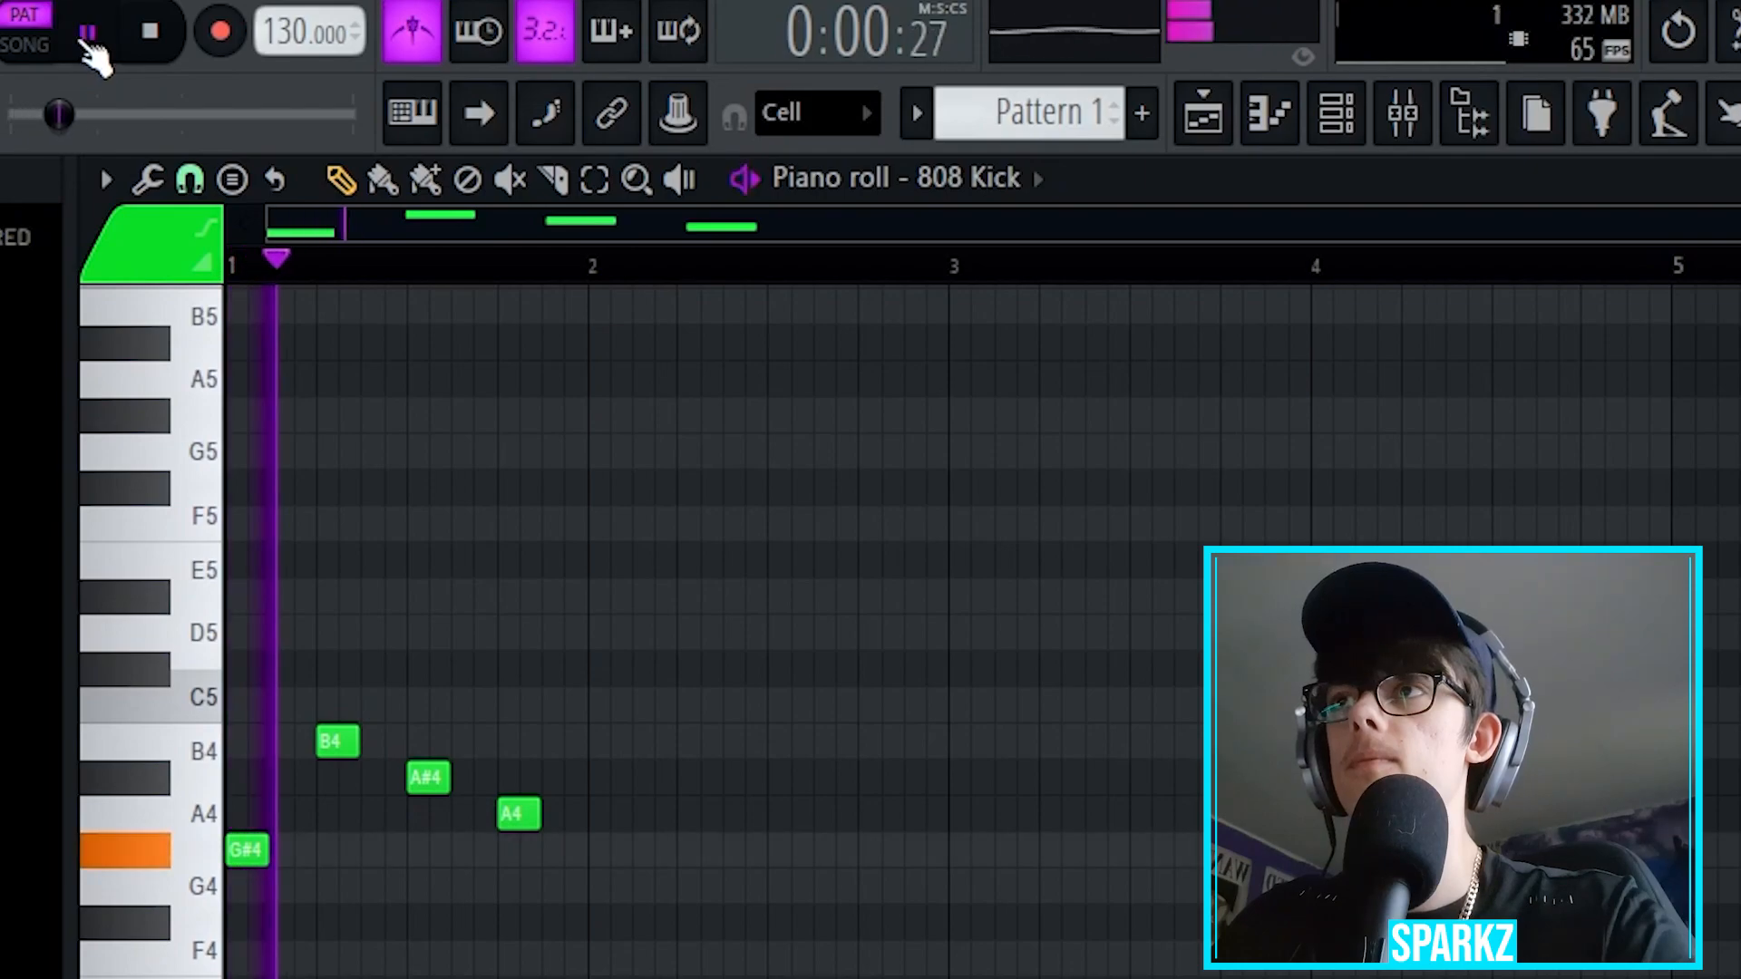
click(87, 32)
Step: In the channel rack, enter 808 Kick hits on steps 1 and 9 and 808 Clap hits on steps 5 and 13, and play the pattern
click(1336, 113)
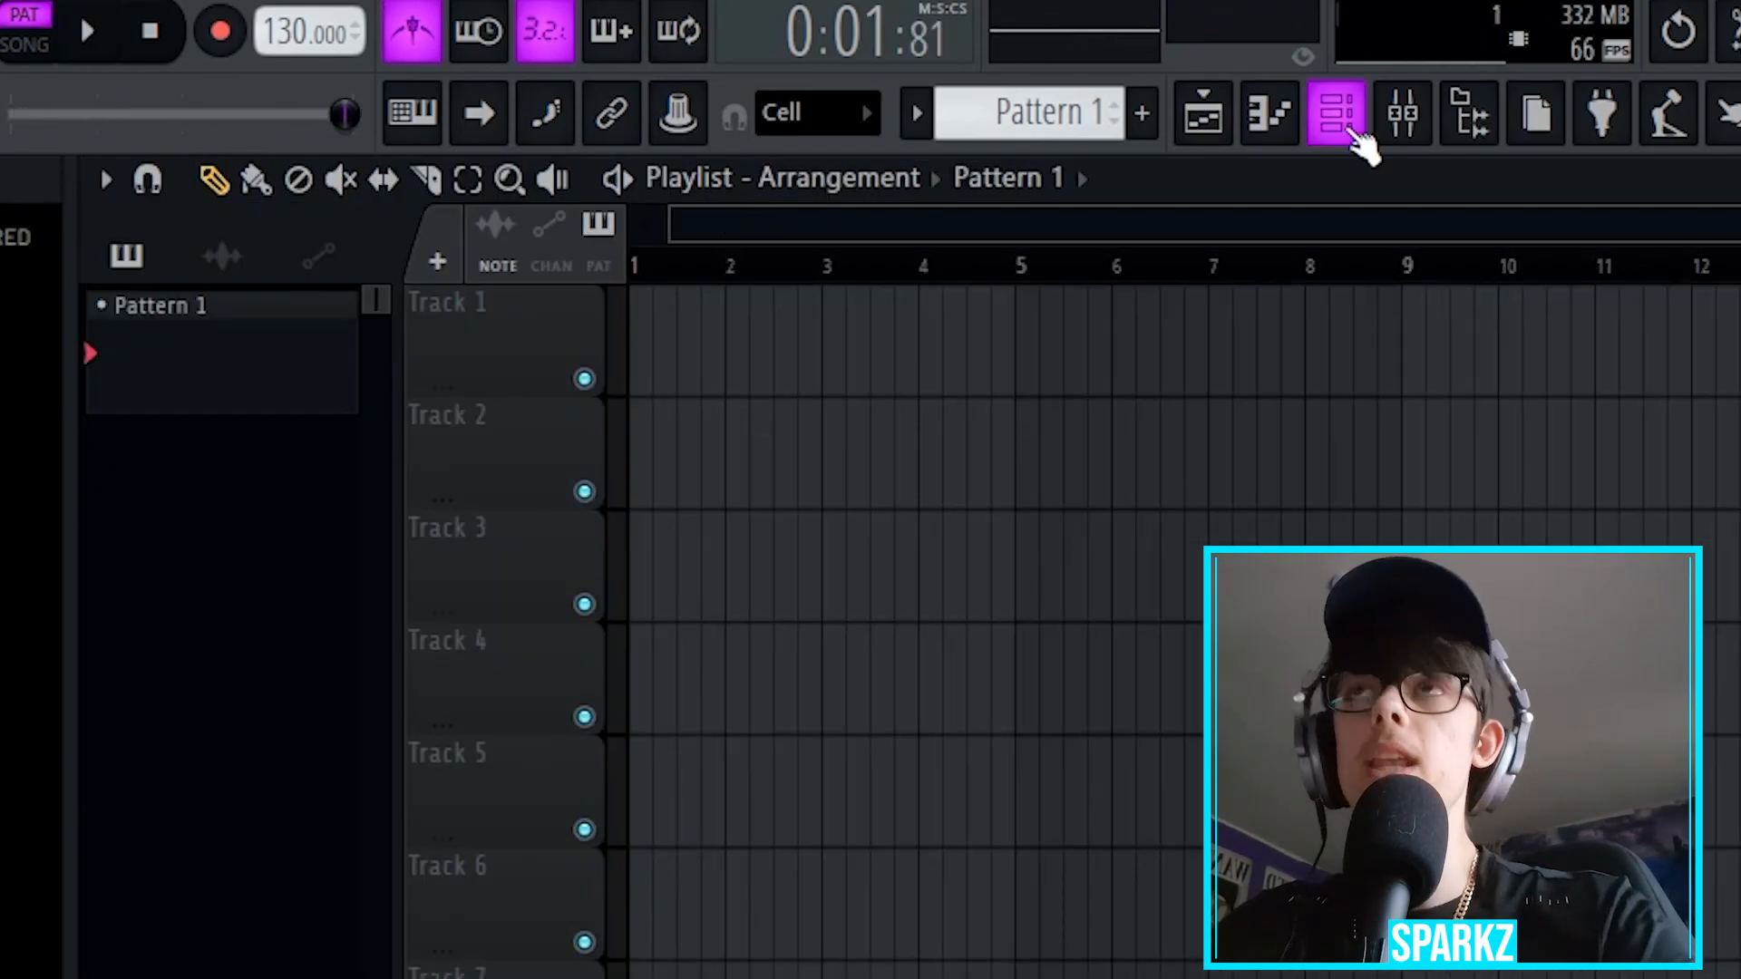
key(F6)
drag(1263, 444, 1324, 359)
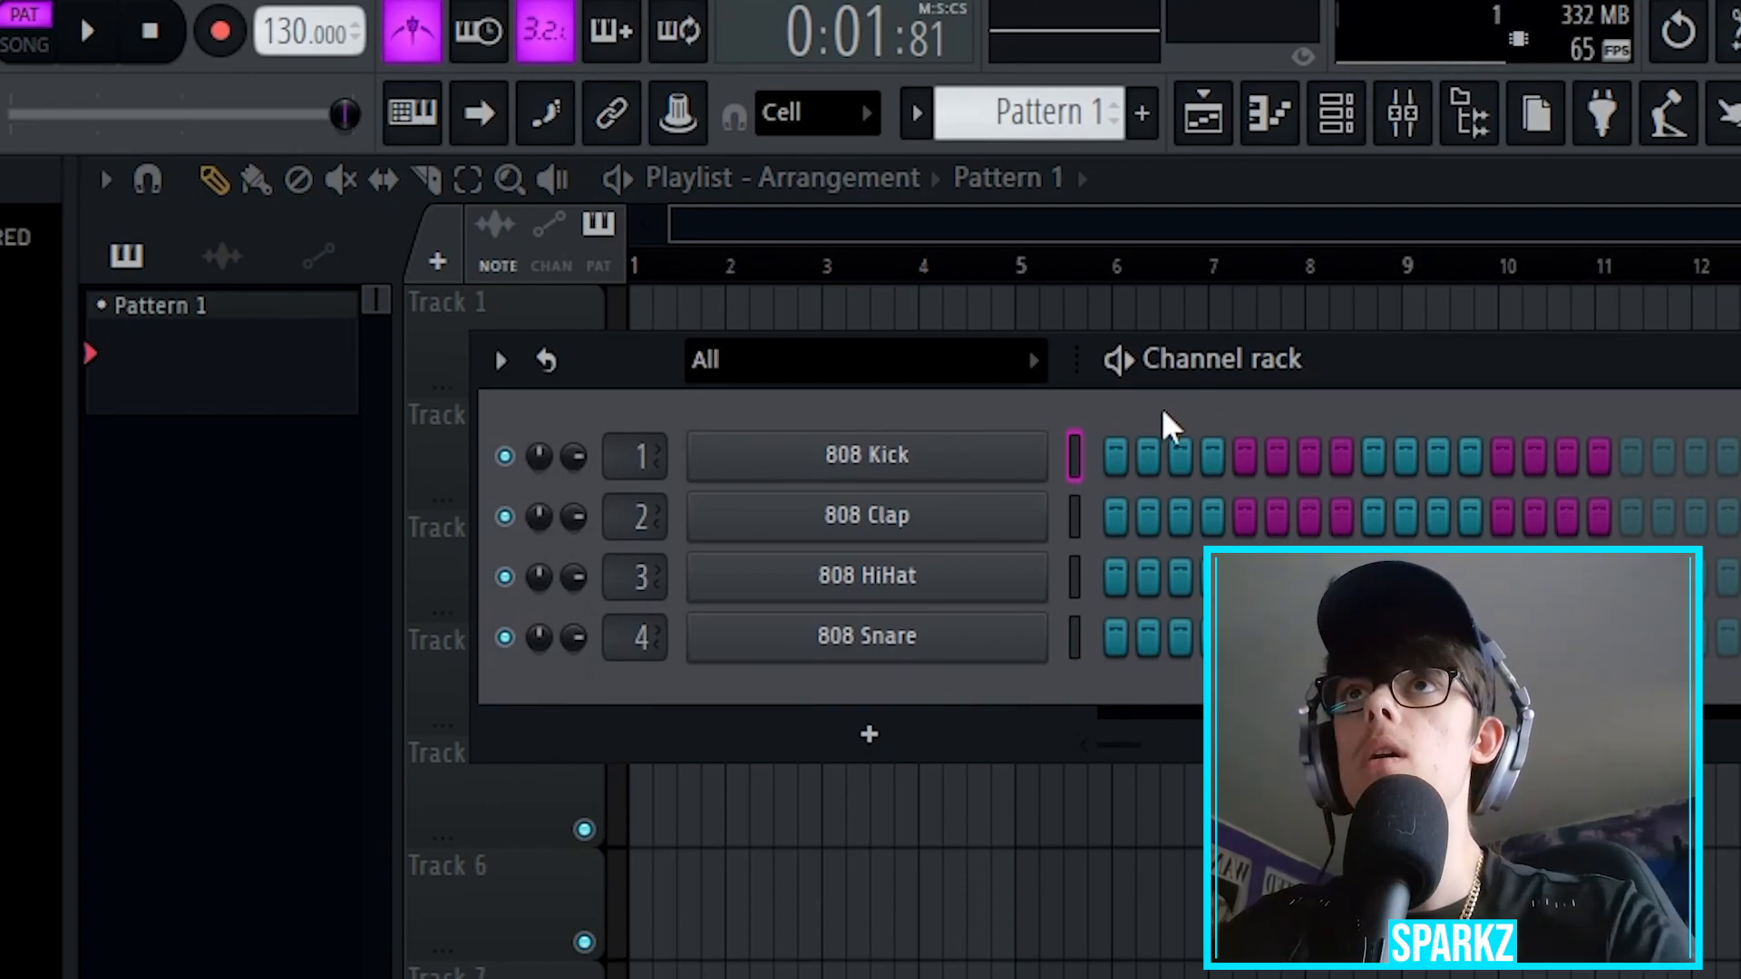
drag(1163, 411, 971, 581)
click(1089, 649)
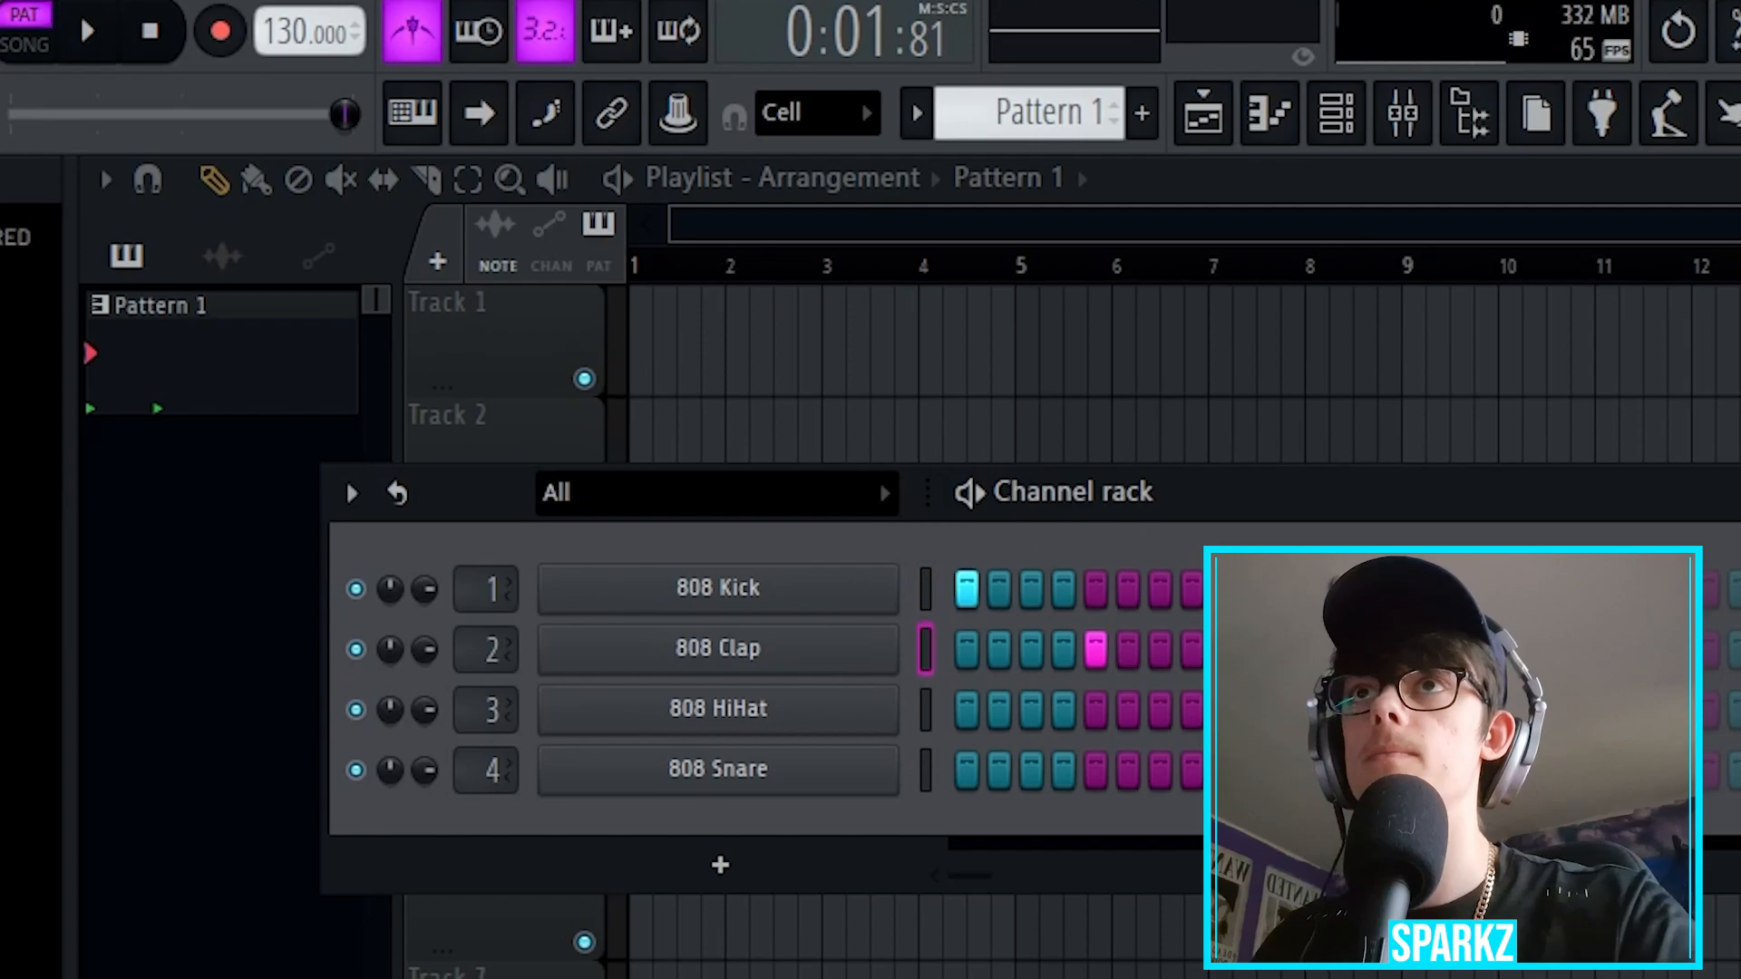
click(1351, 651)
key(space)
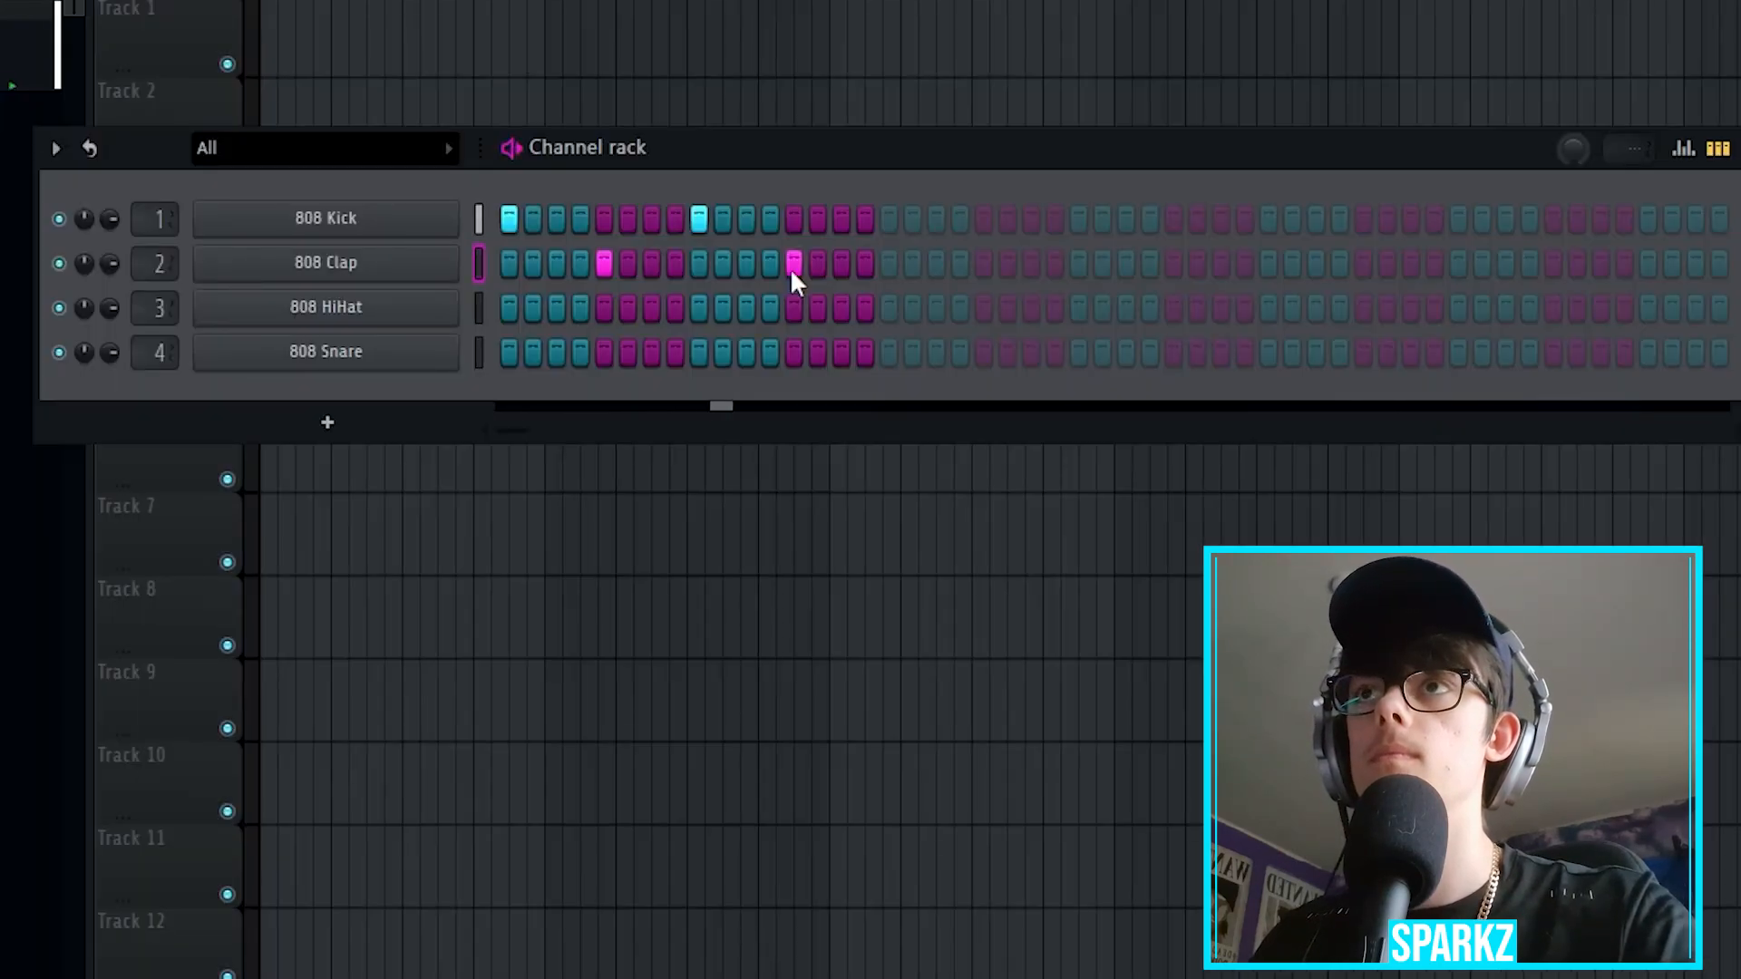
Step: Fill the 808 HiHat channel on every second step, and undo the fill
right_click(372, 305)
click(825, 392)
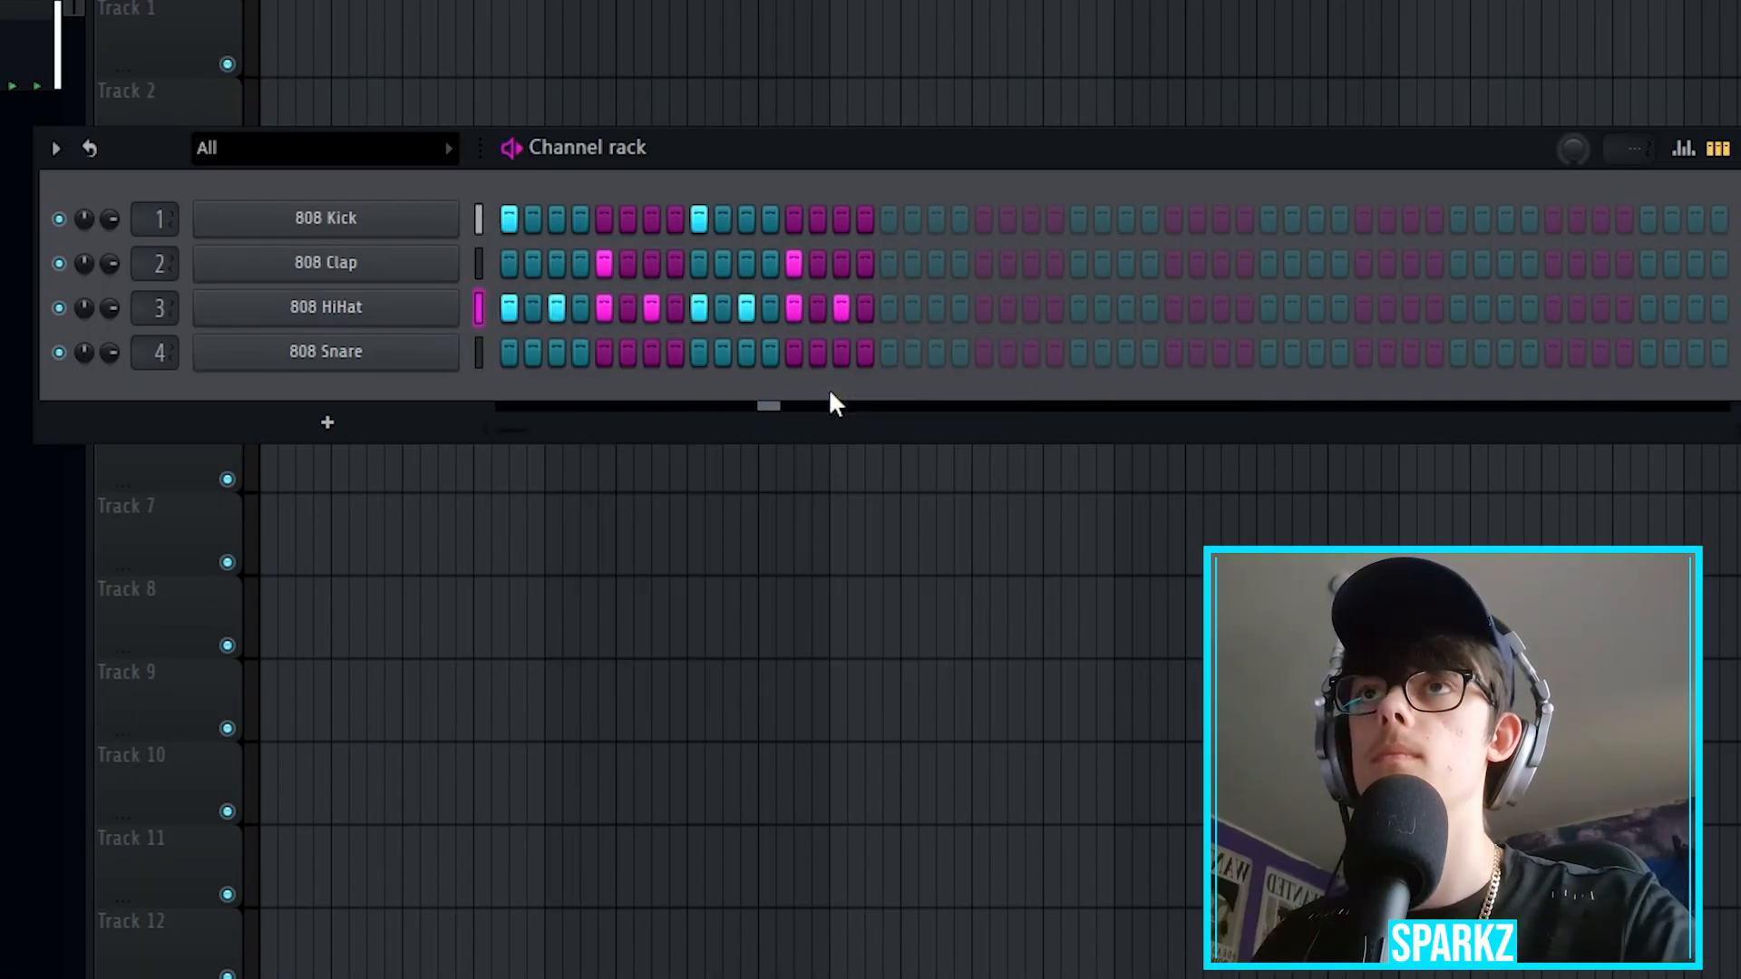
key(ctrl+z)
key(space)
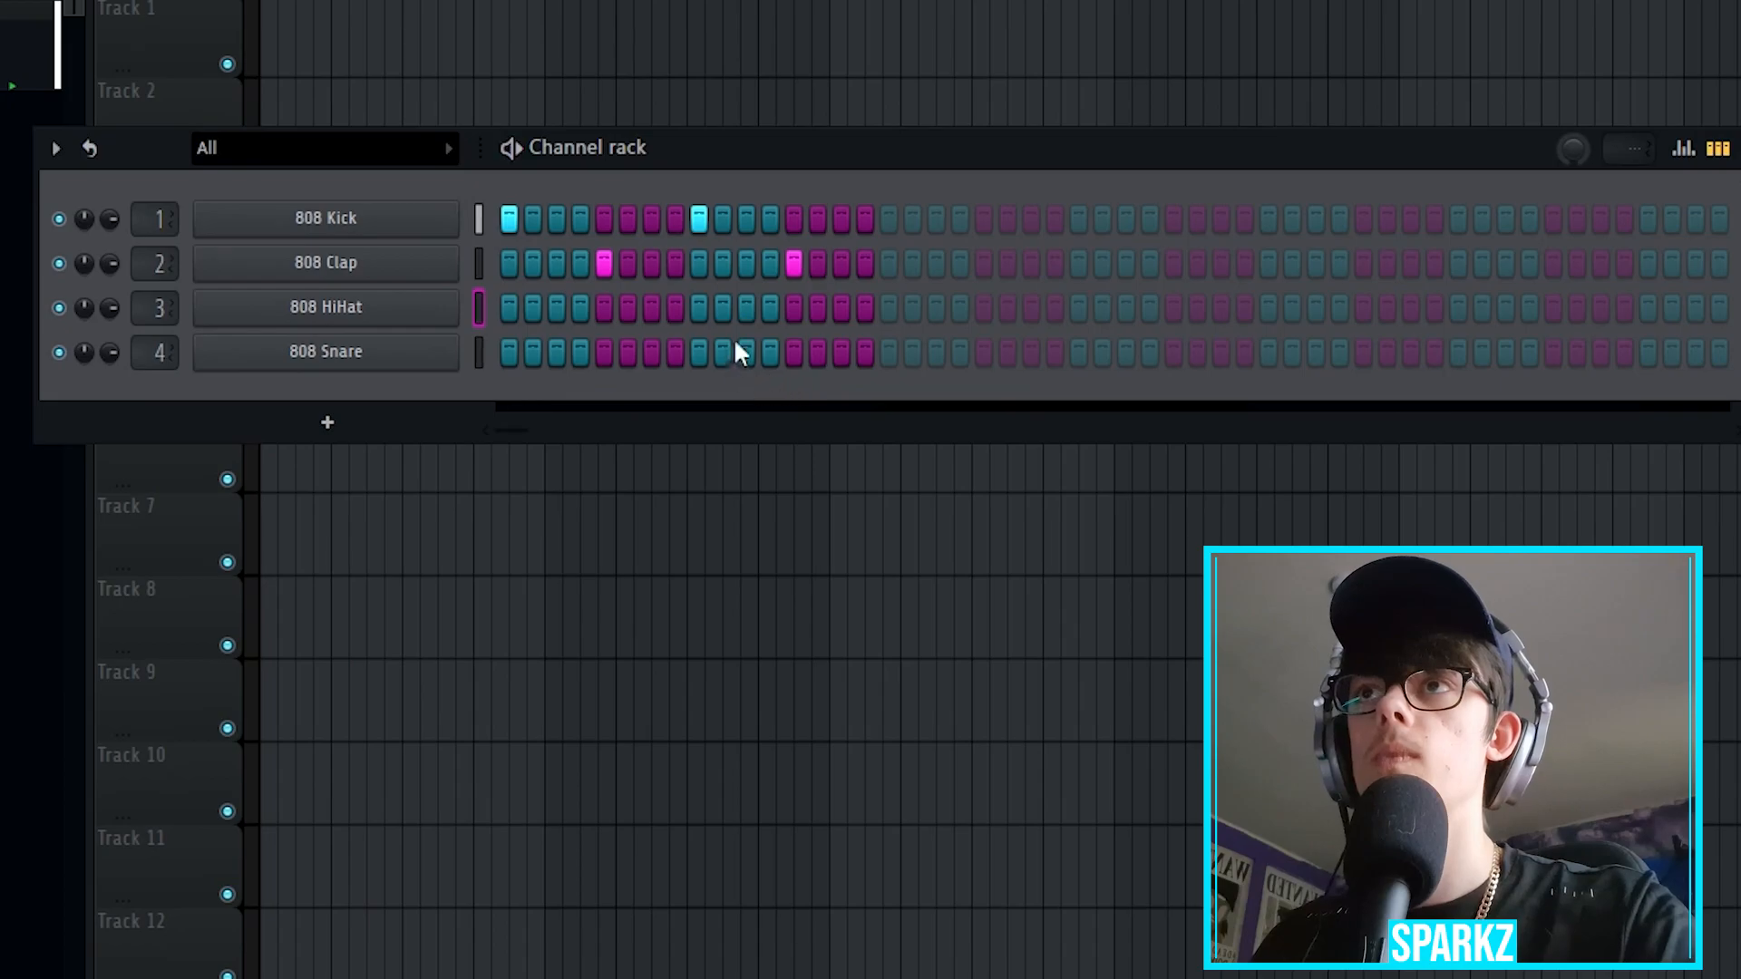
Step: Fill the 808 HiHat channel with a hit on every second step
right_click(362, 309)
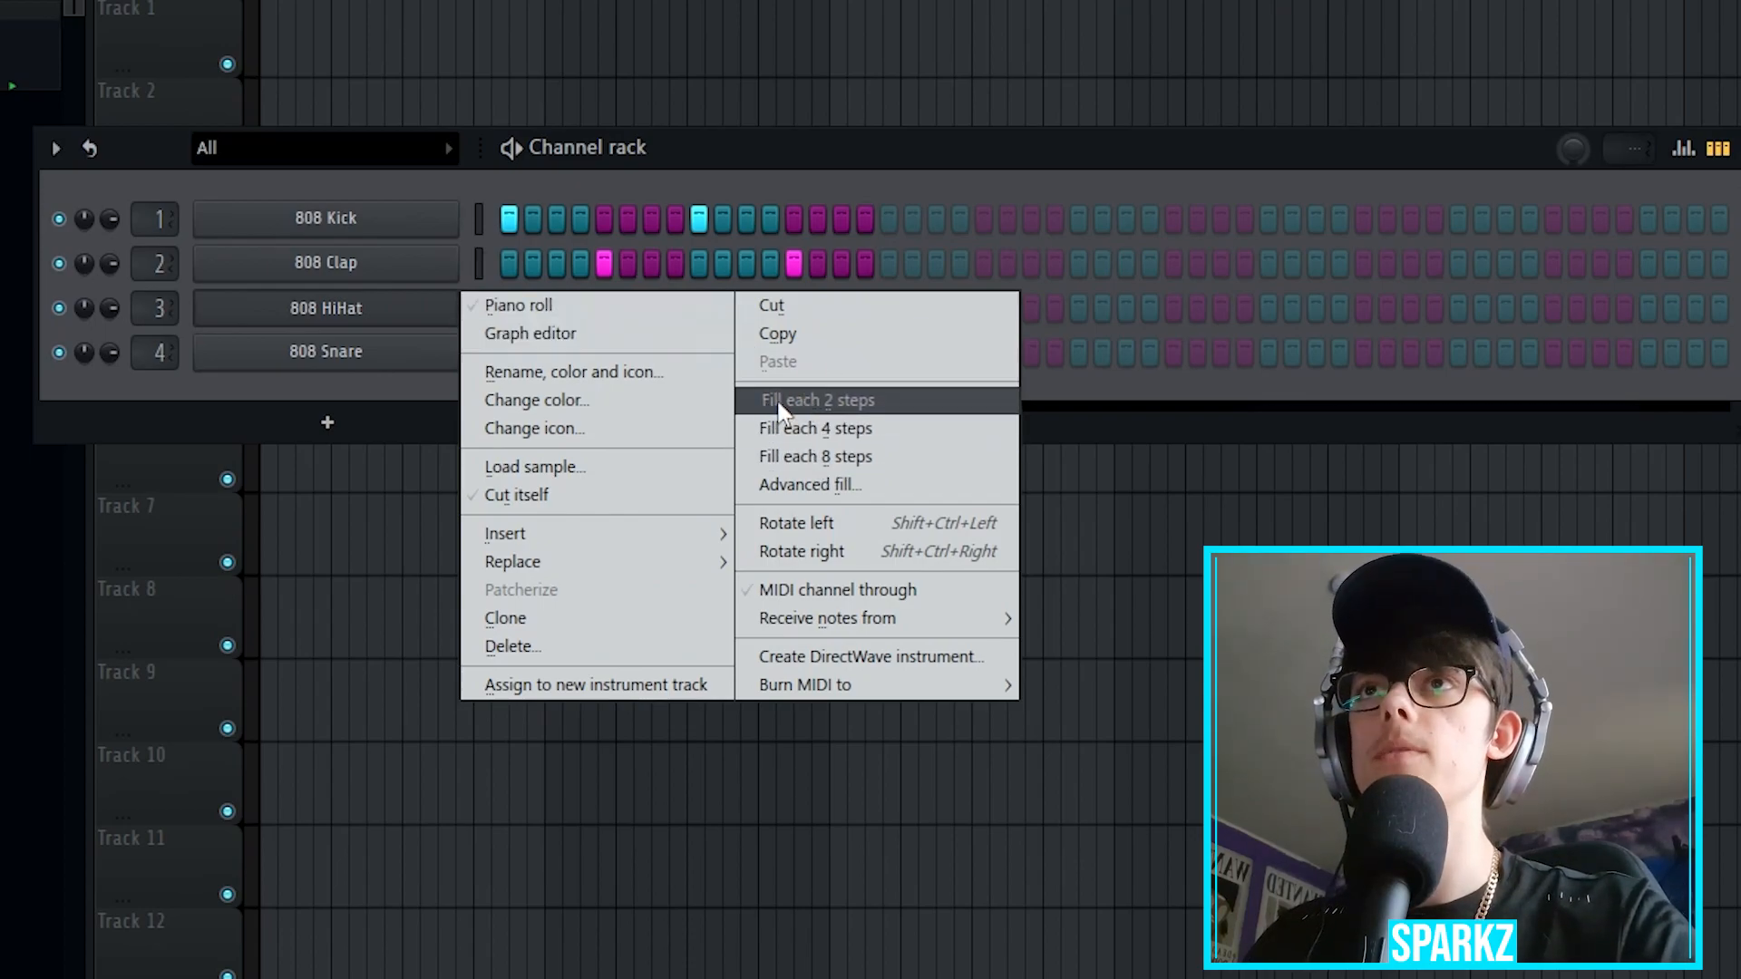
click(780, 404)
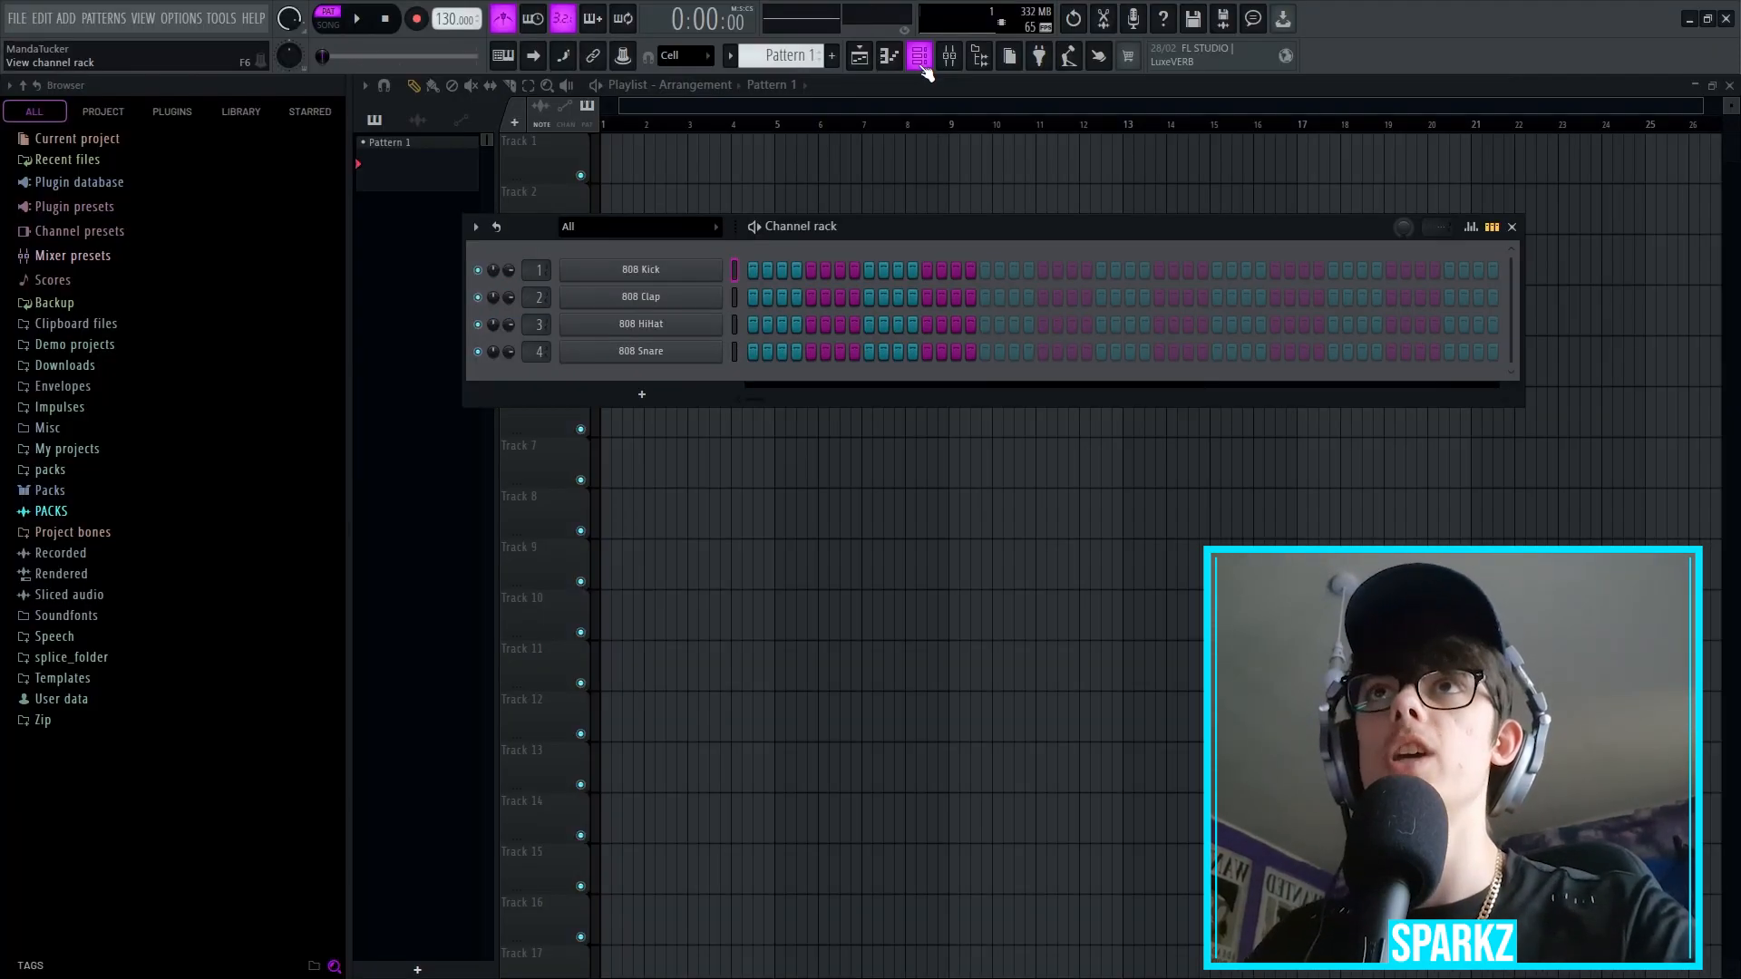
Step: Hide the channel rack, open the mixer and select Insert 1
click(921, 63)
click(956, 64)
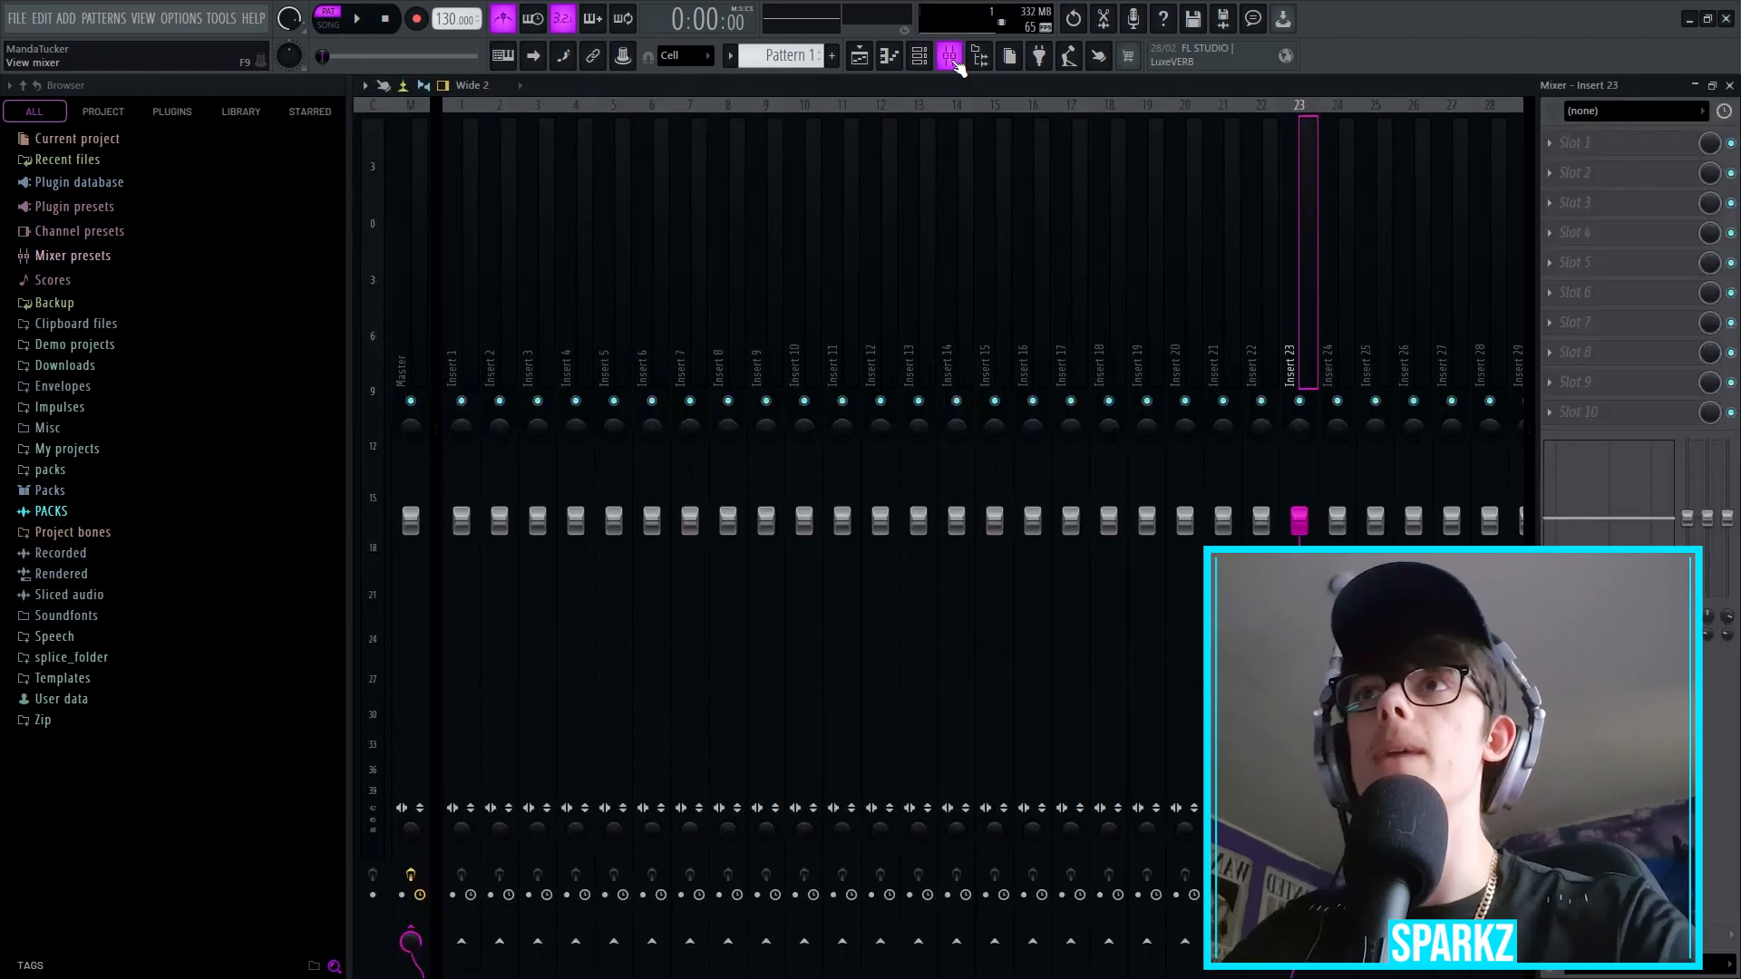
click(456, 332)
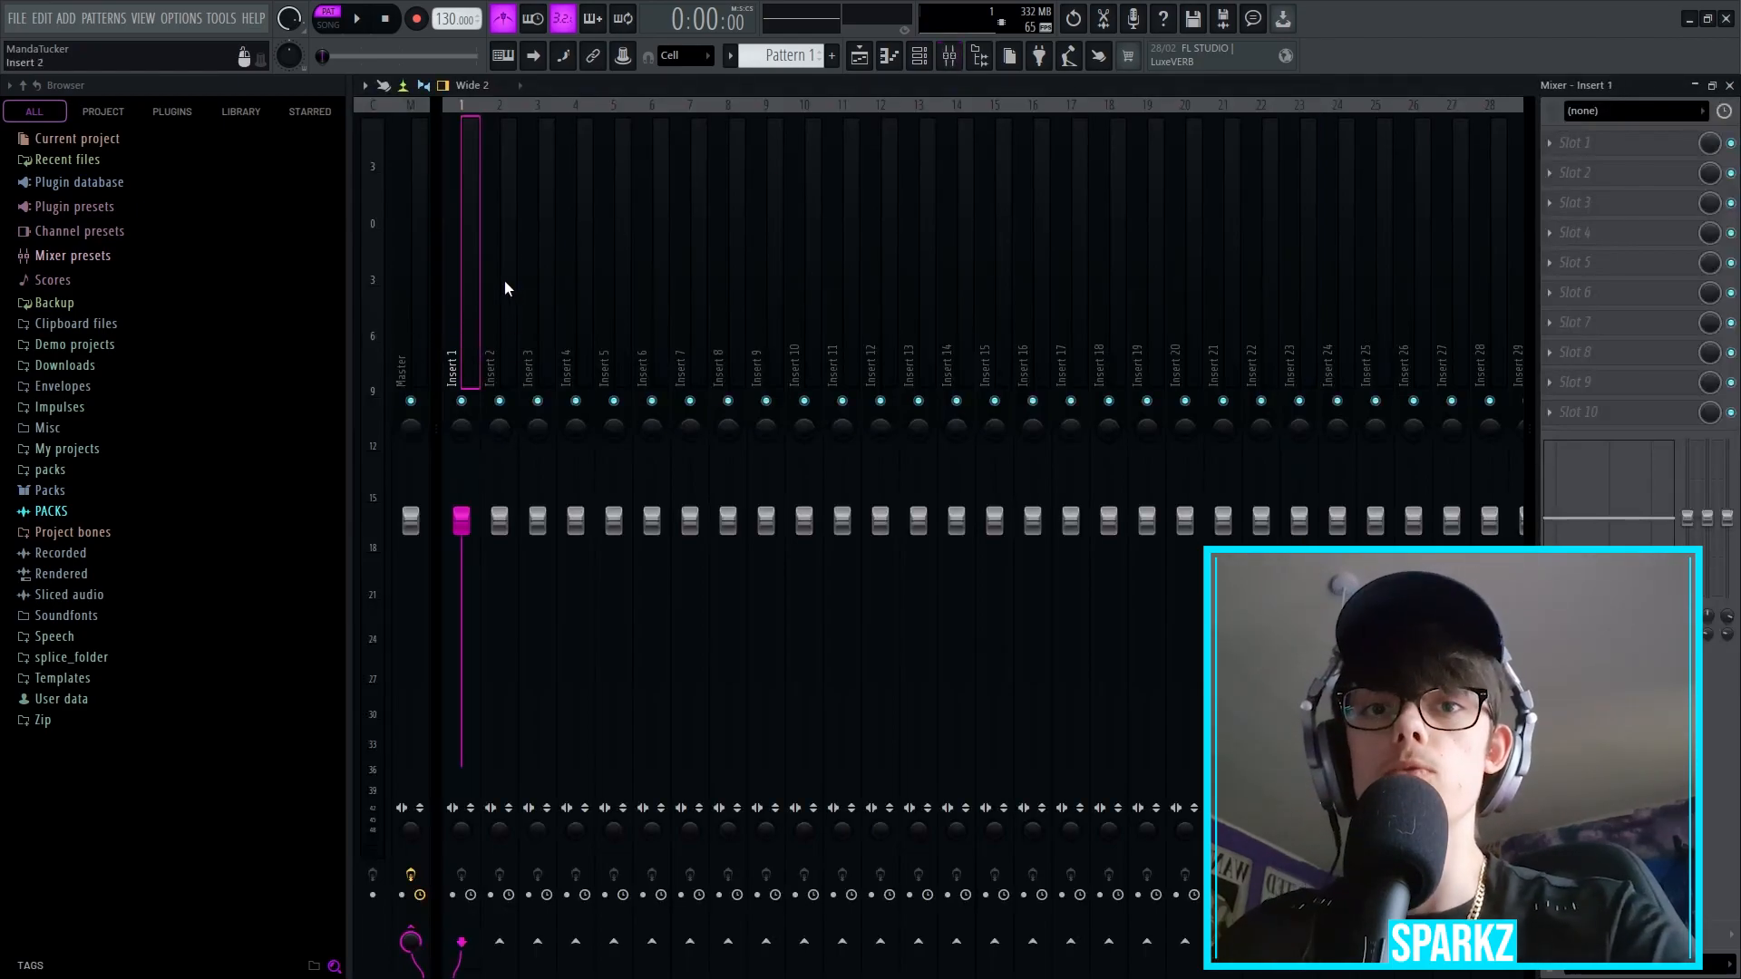
Step: Show the channel rack over the mixer, clear of the first inserts, and set the 808 Snare's target mixer track to 4
click(920, 57)
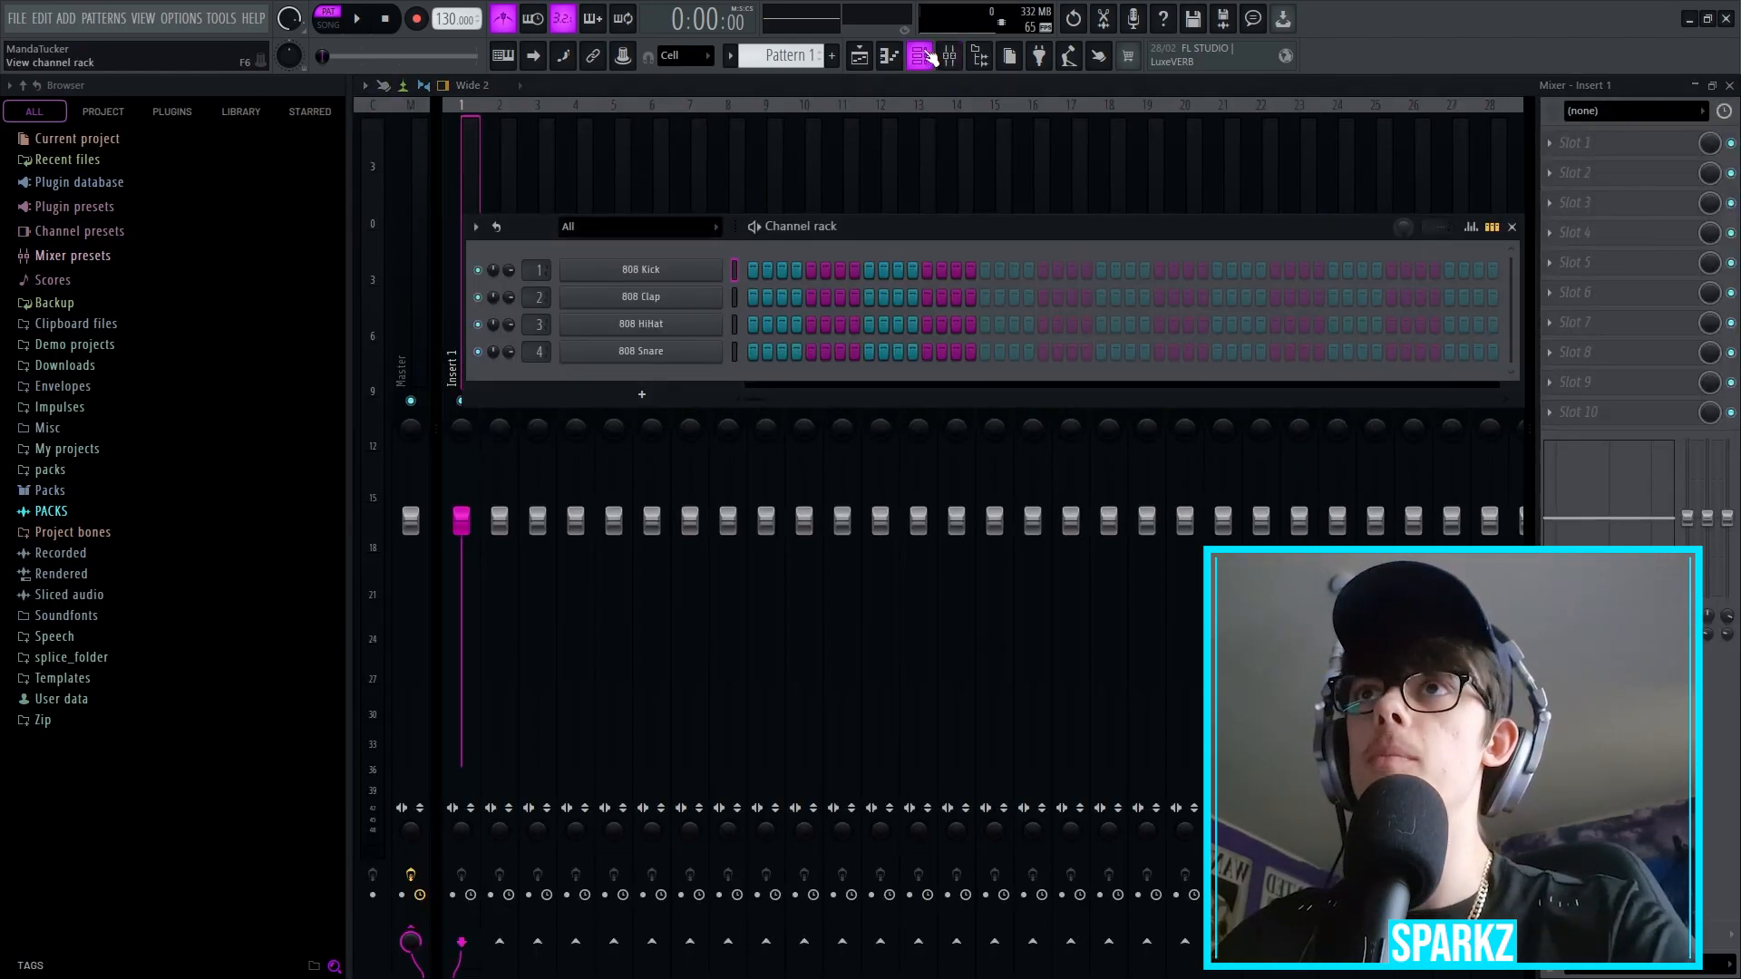
drag(811, 225, 967, 175)
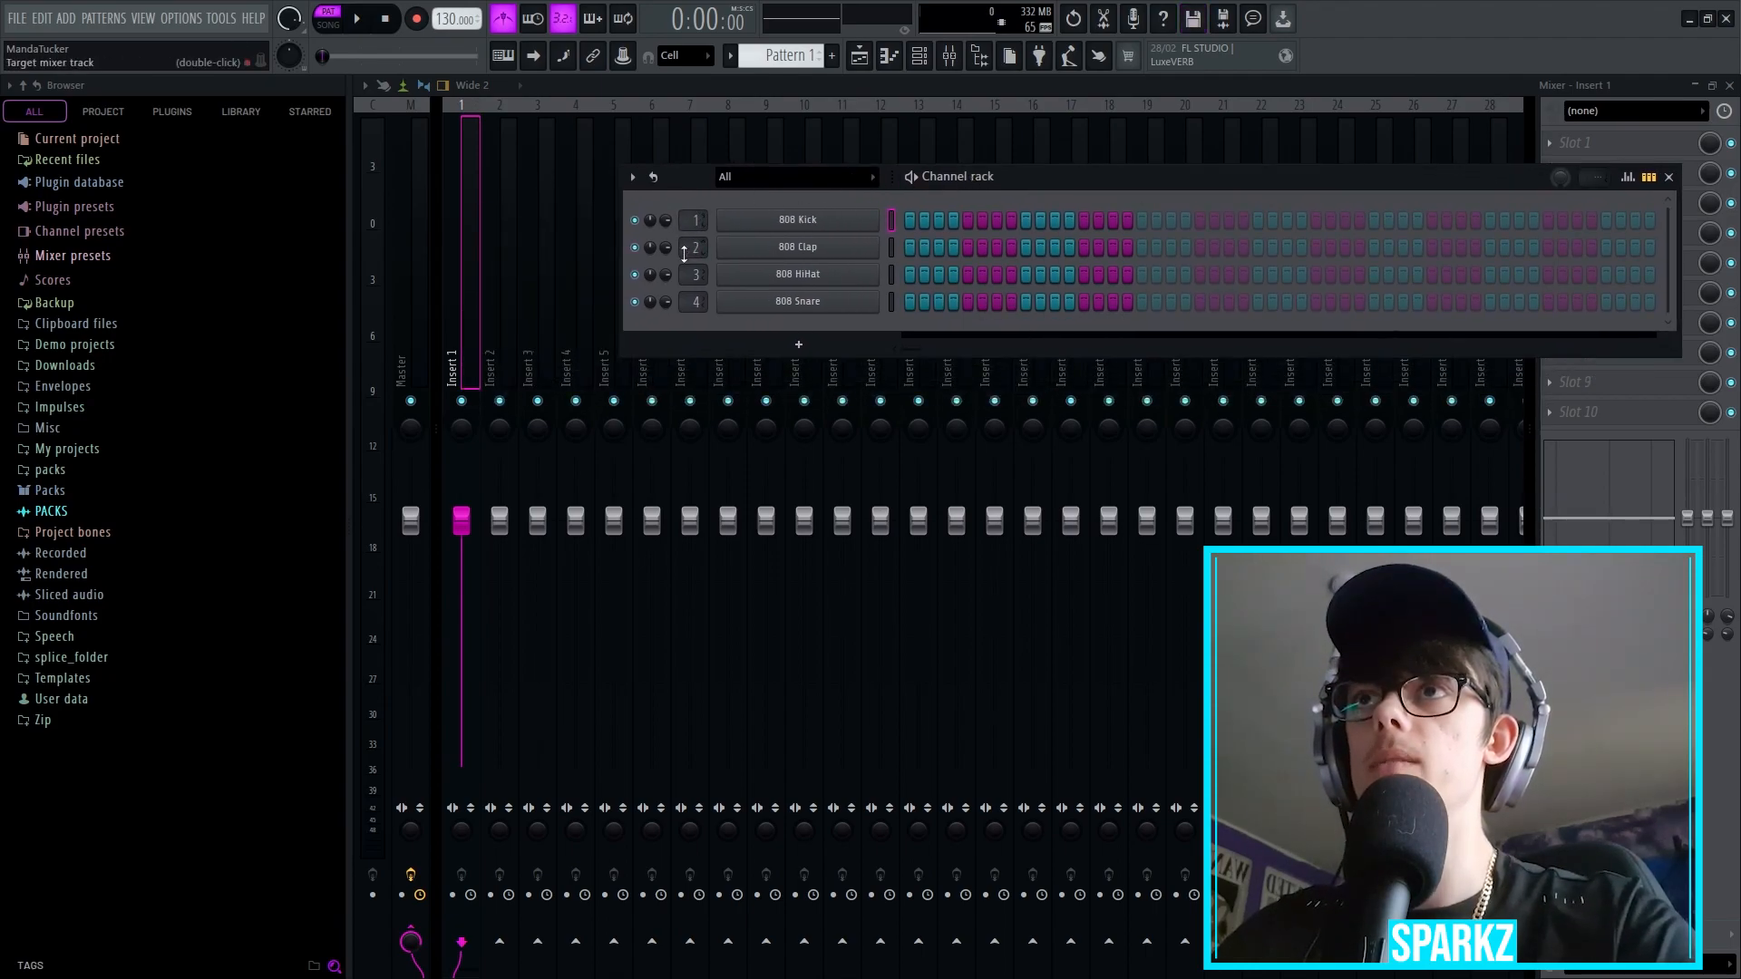
drag(696, 307, 696, 294)
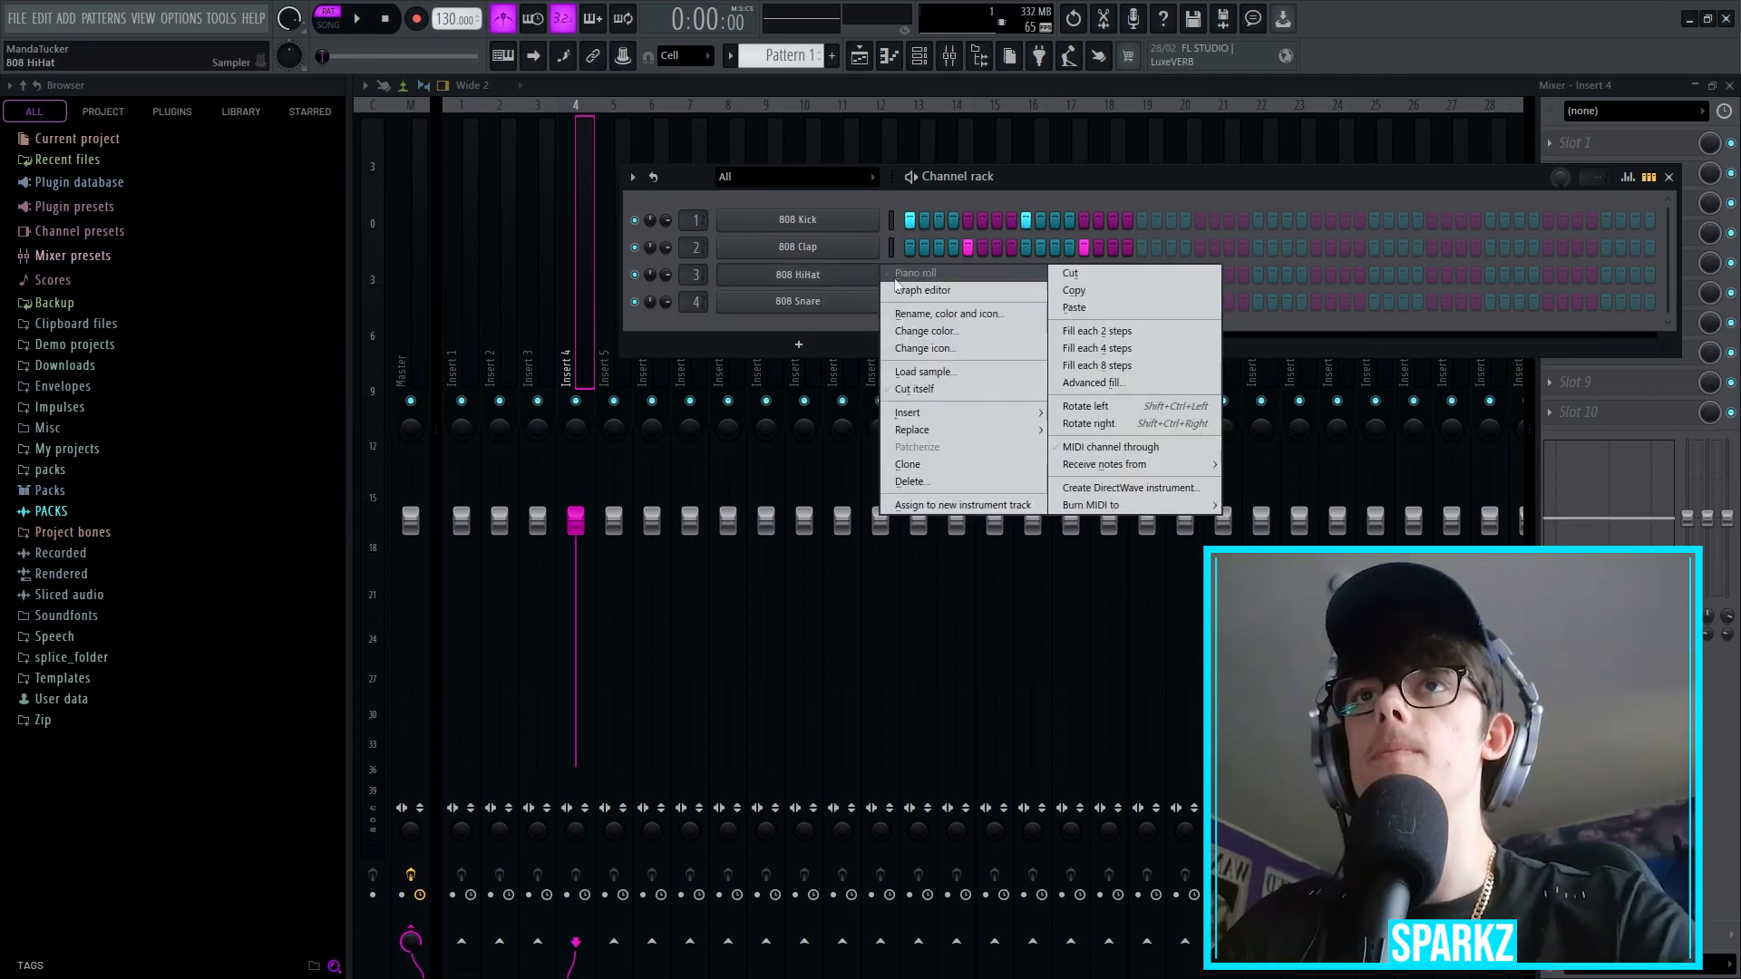
Step: Enter 808 HiHat hits on every second step and play the pattern through the mixer
click(1096, 330)
key(space)
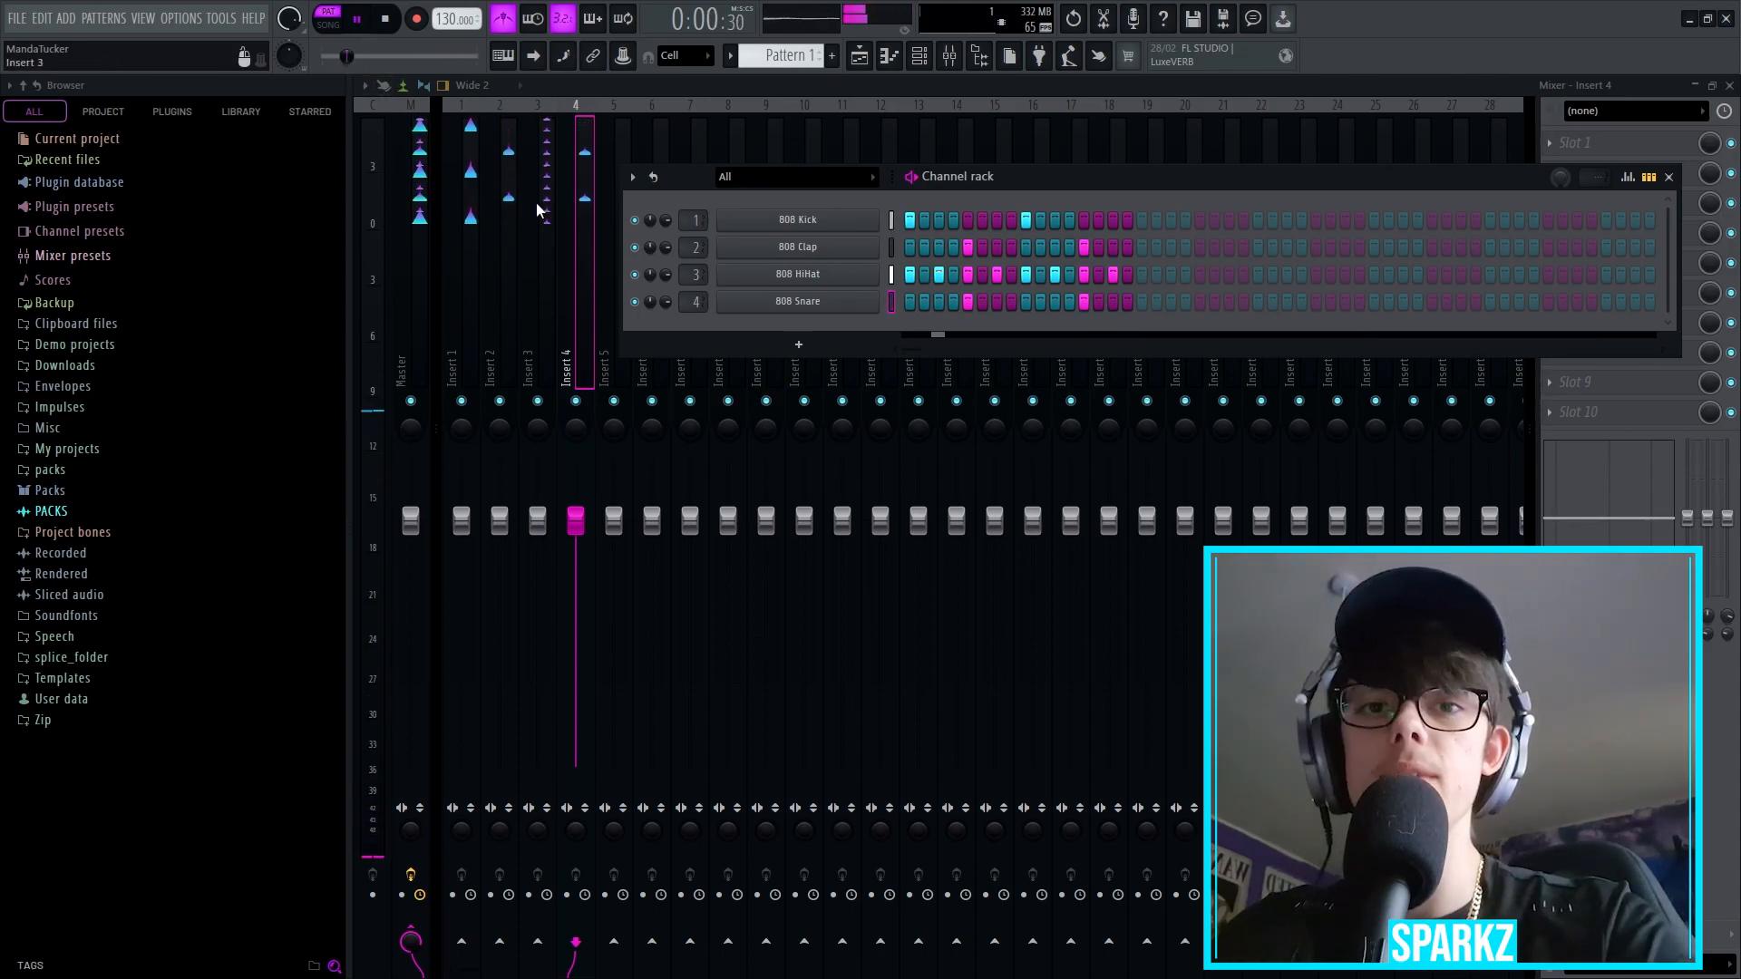
Step: Lower the volume faders of Insert 3, Insert 1 and Insert 4 in the mixer
click(526, 249)
drag(539, 531, 538, 668)
drag(461, 519, 499, 699)
drag(576, 520, 576, 625)
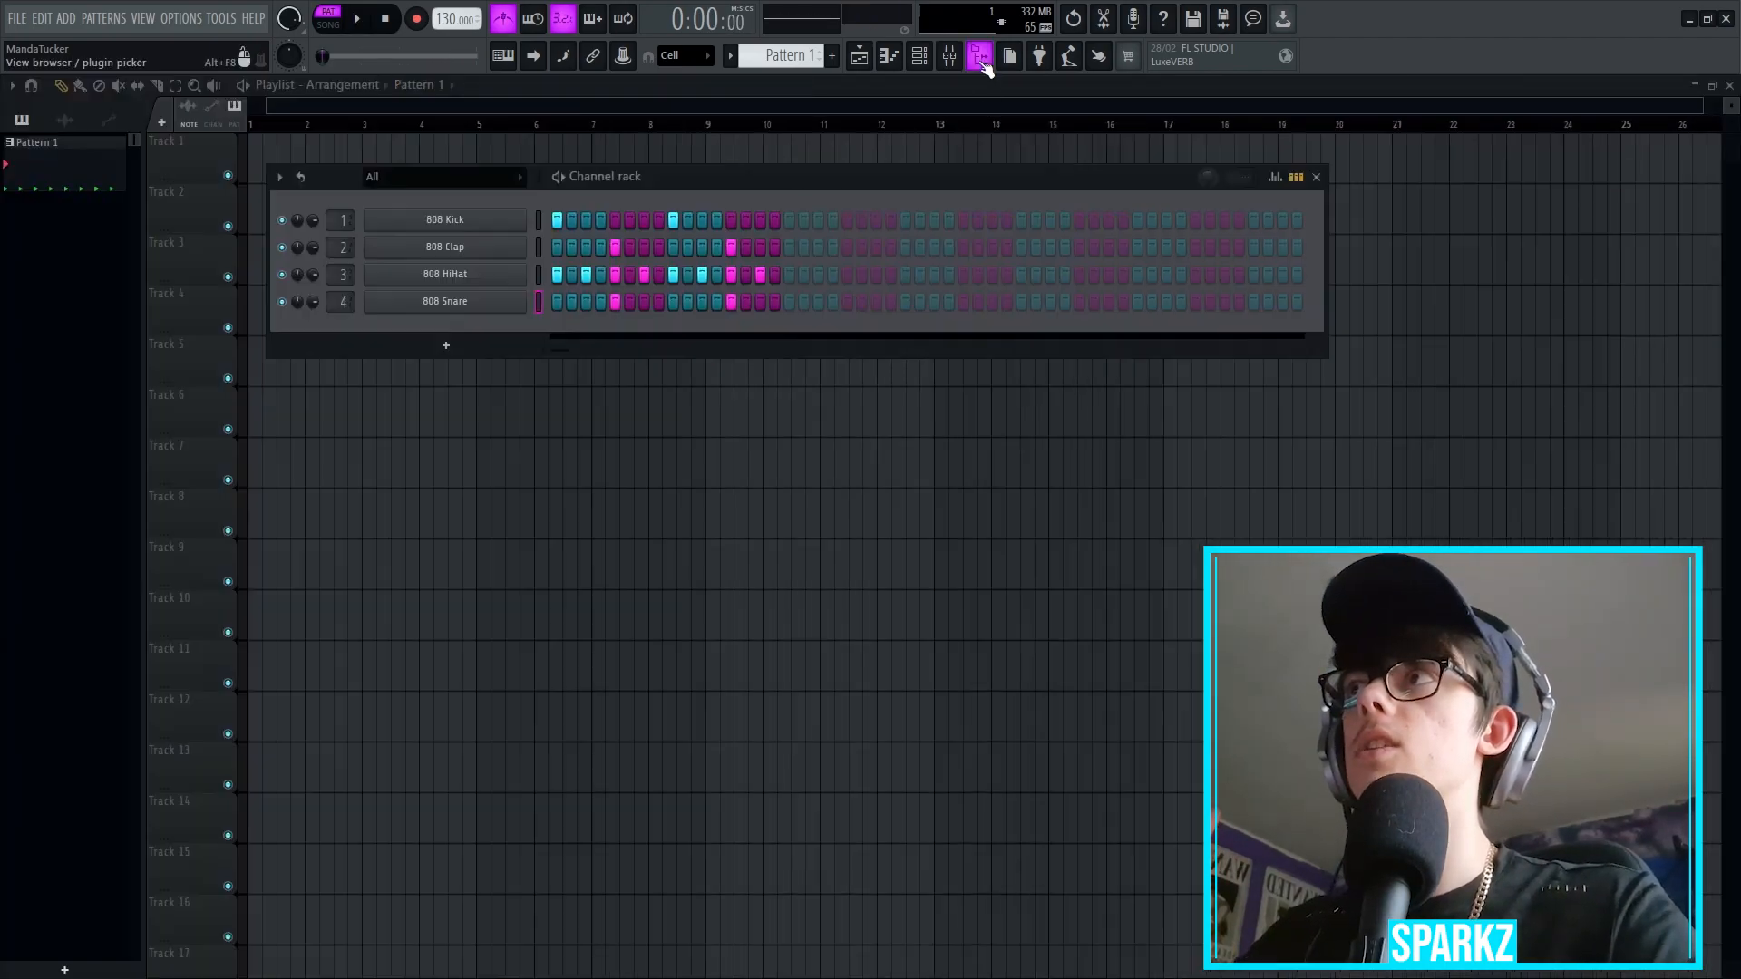
Step: Toggle the browser's visibility several times, leaving it shown beside the playlist
click(986, 68)
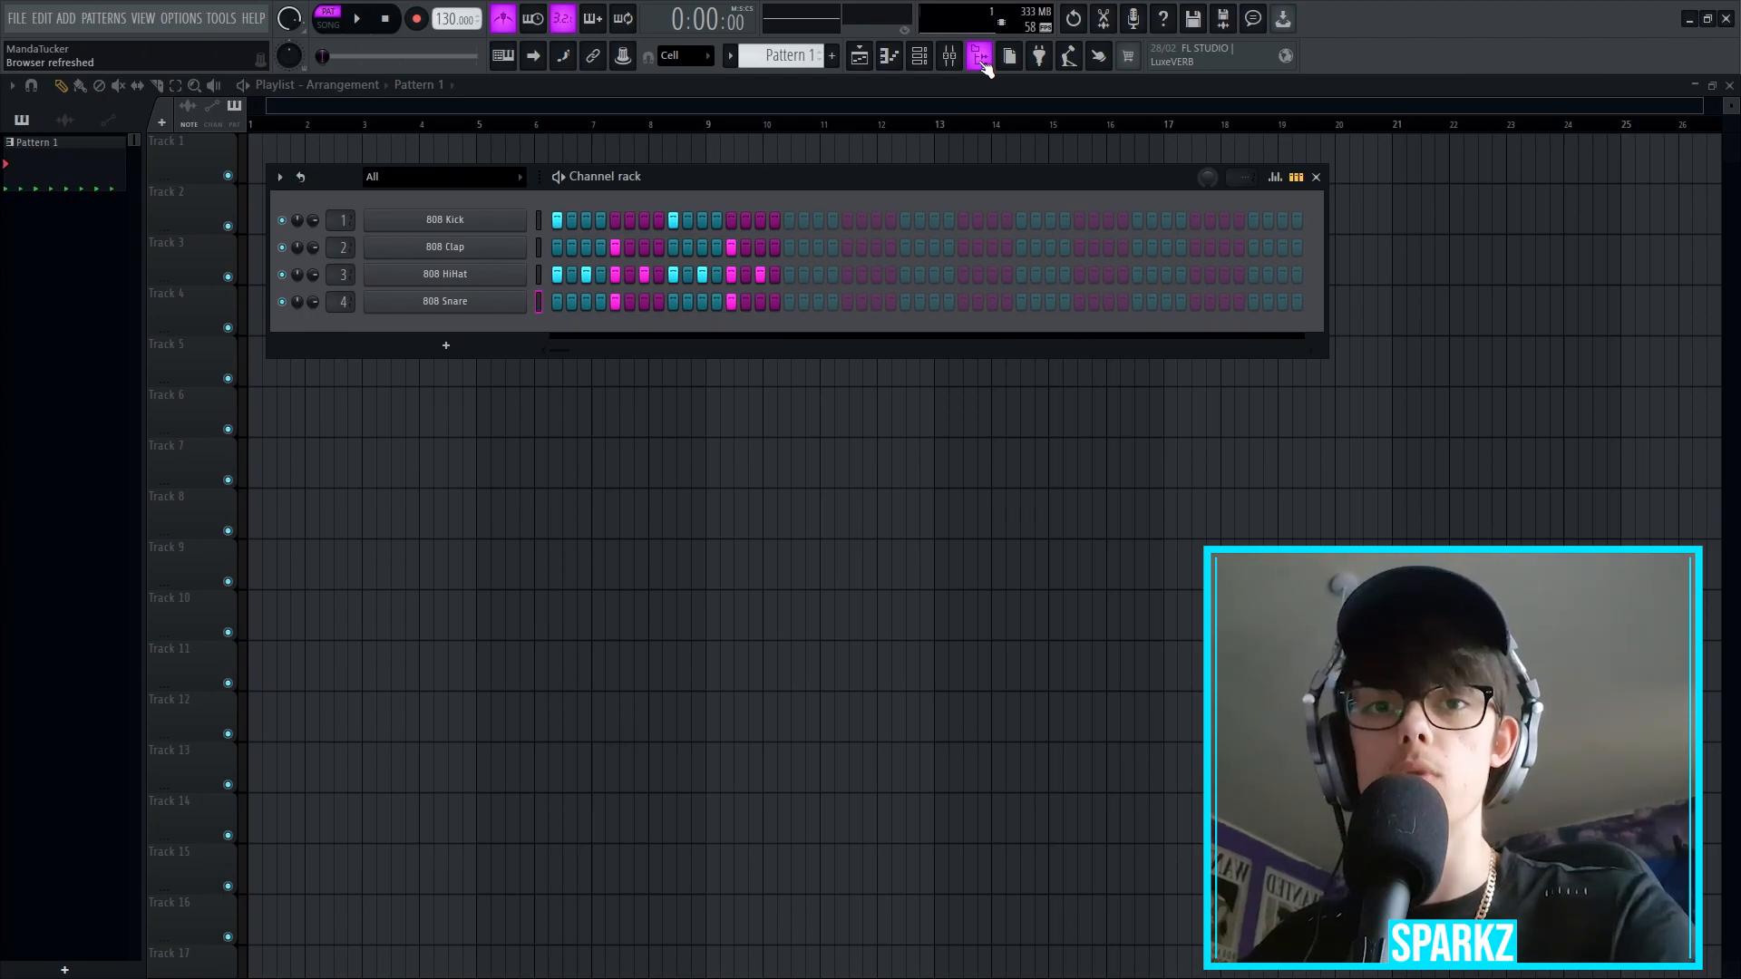
click(985, 68)
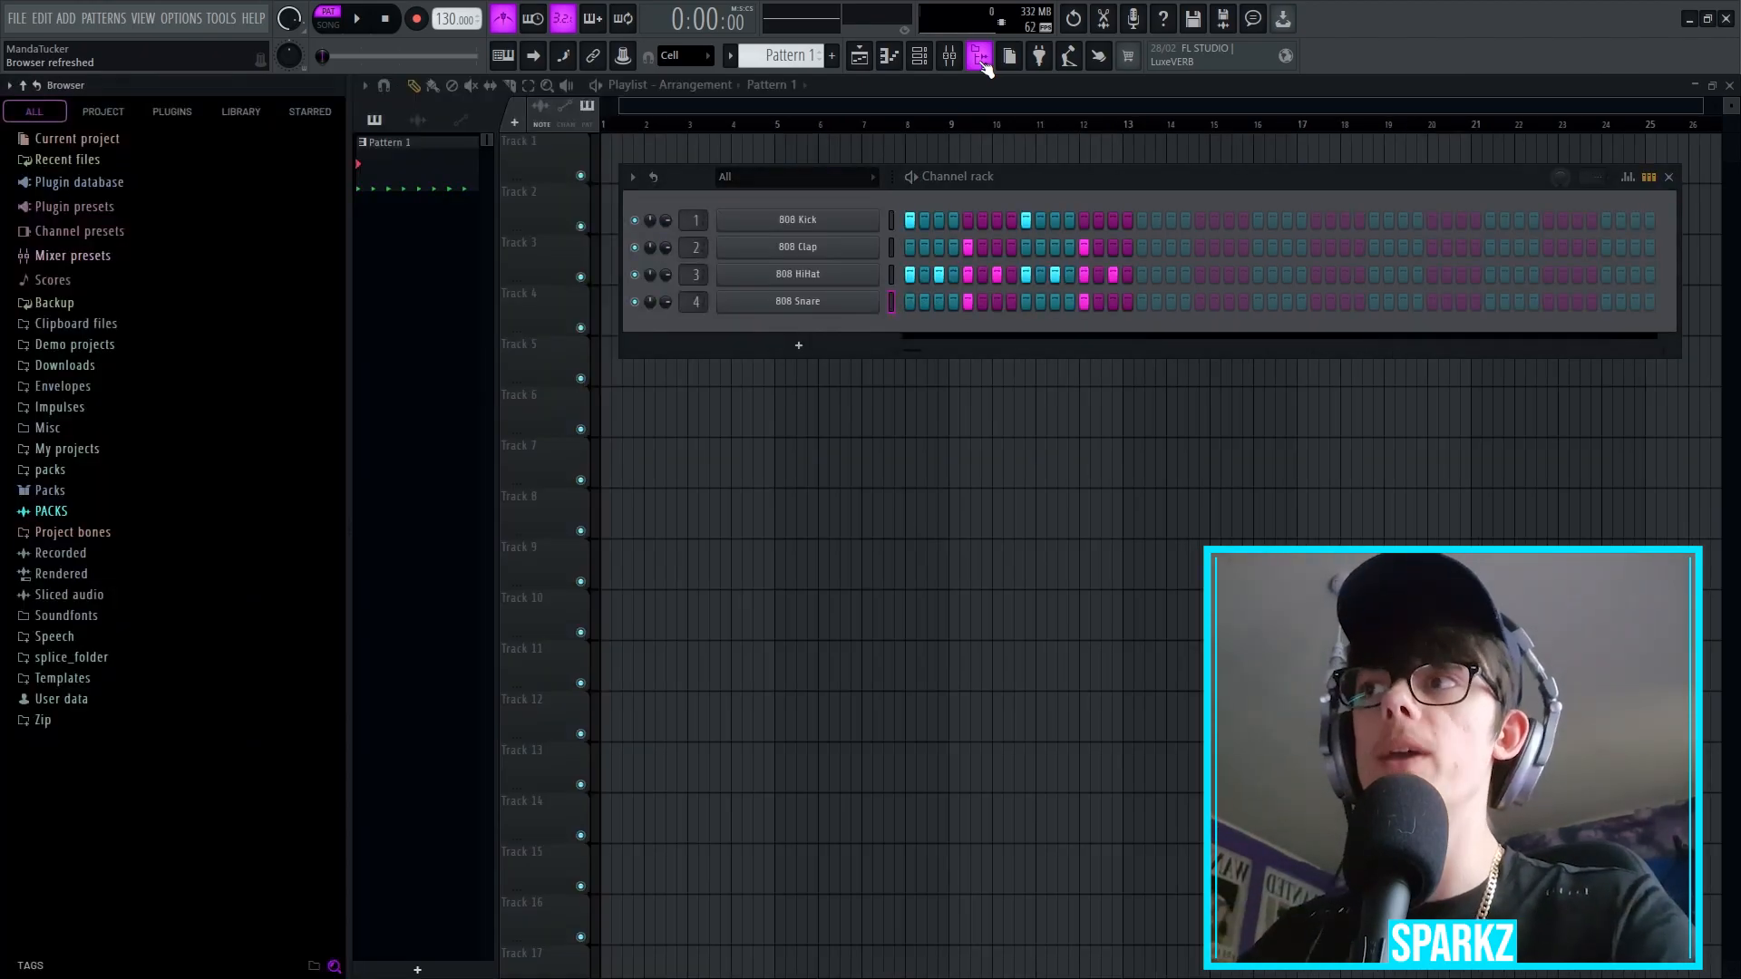
click(985, 68)
click(986, 68)
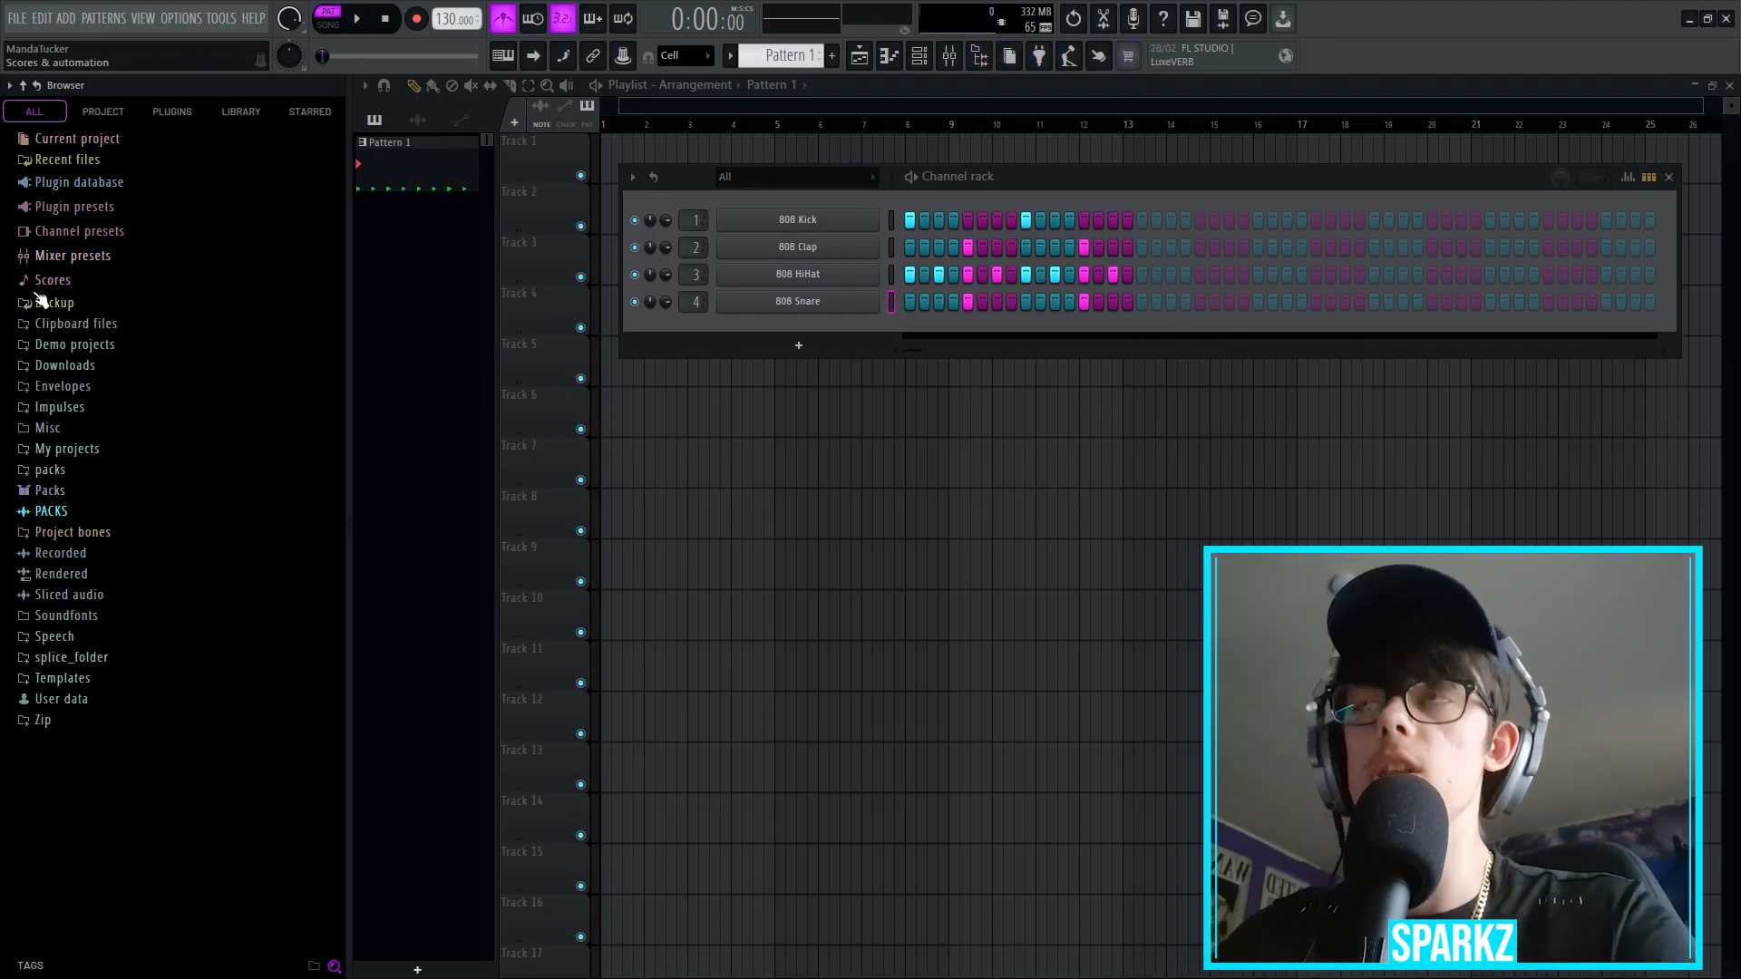
Step: Open the file settings and the folder picker for an additional browser search folder, and cancel the picker
click(174, 20)
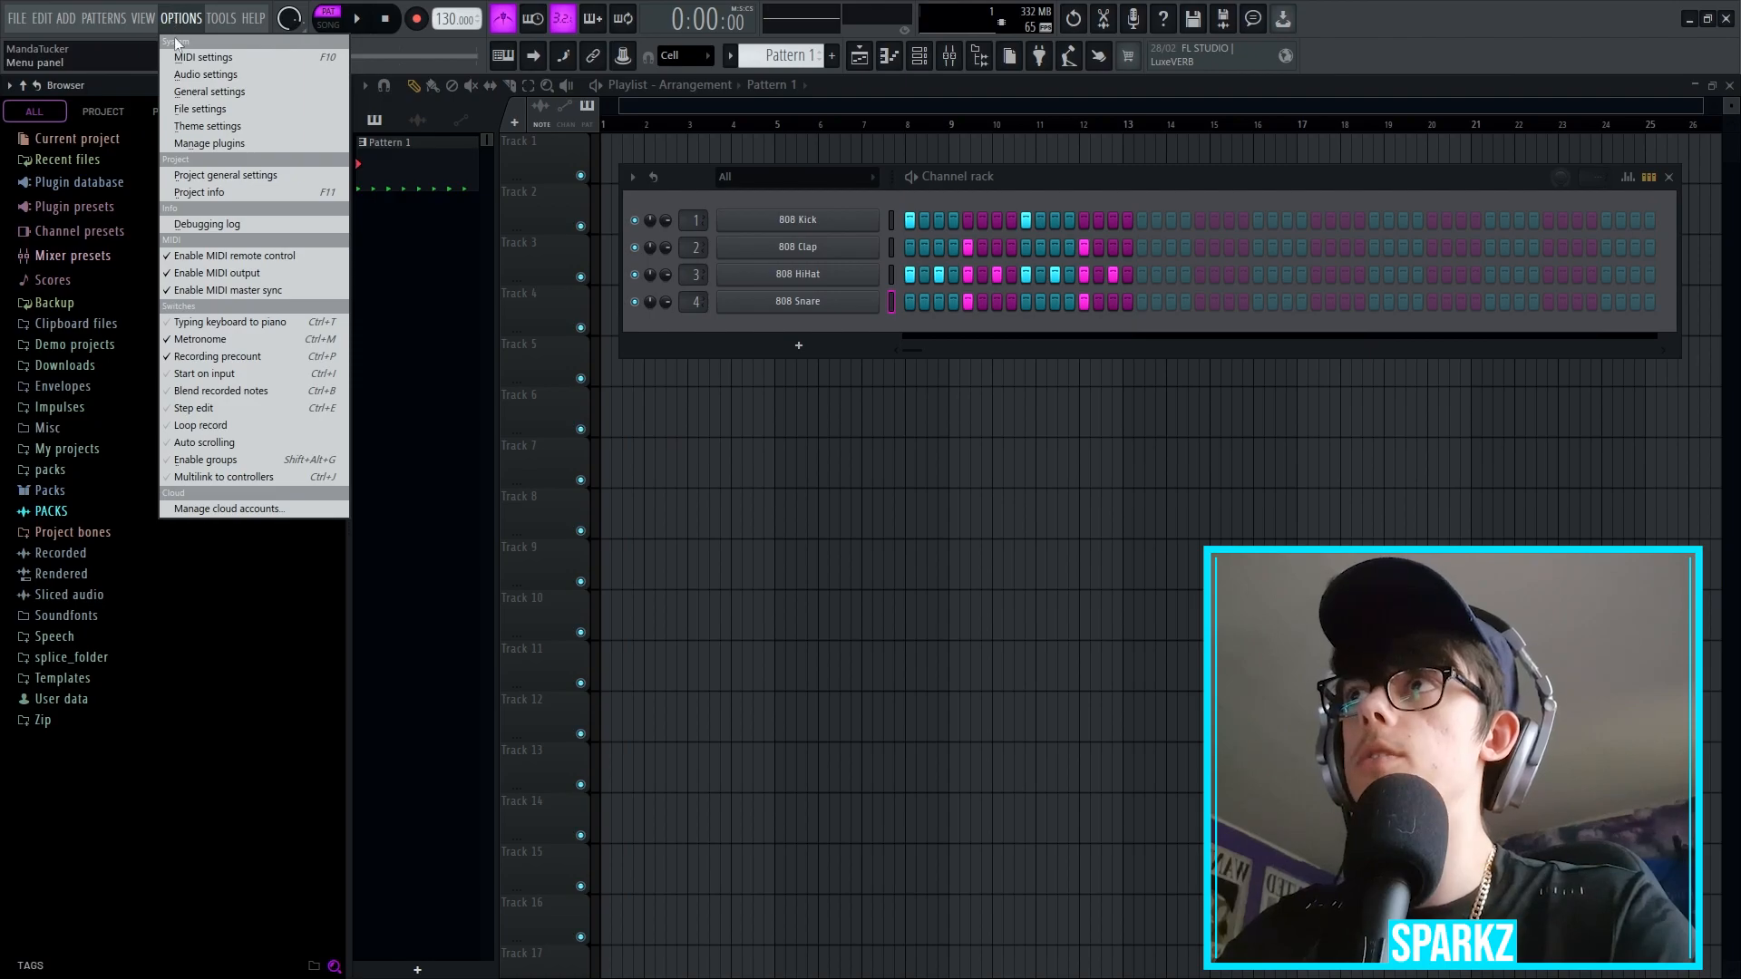
click(185, 107)
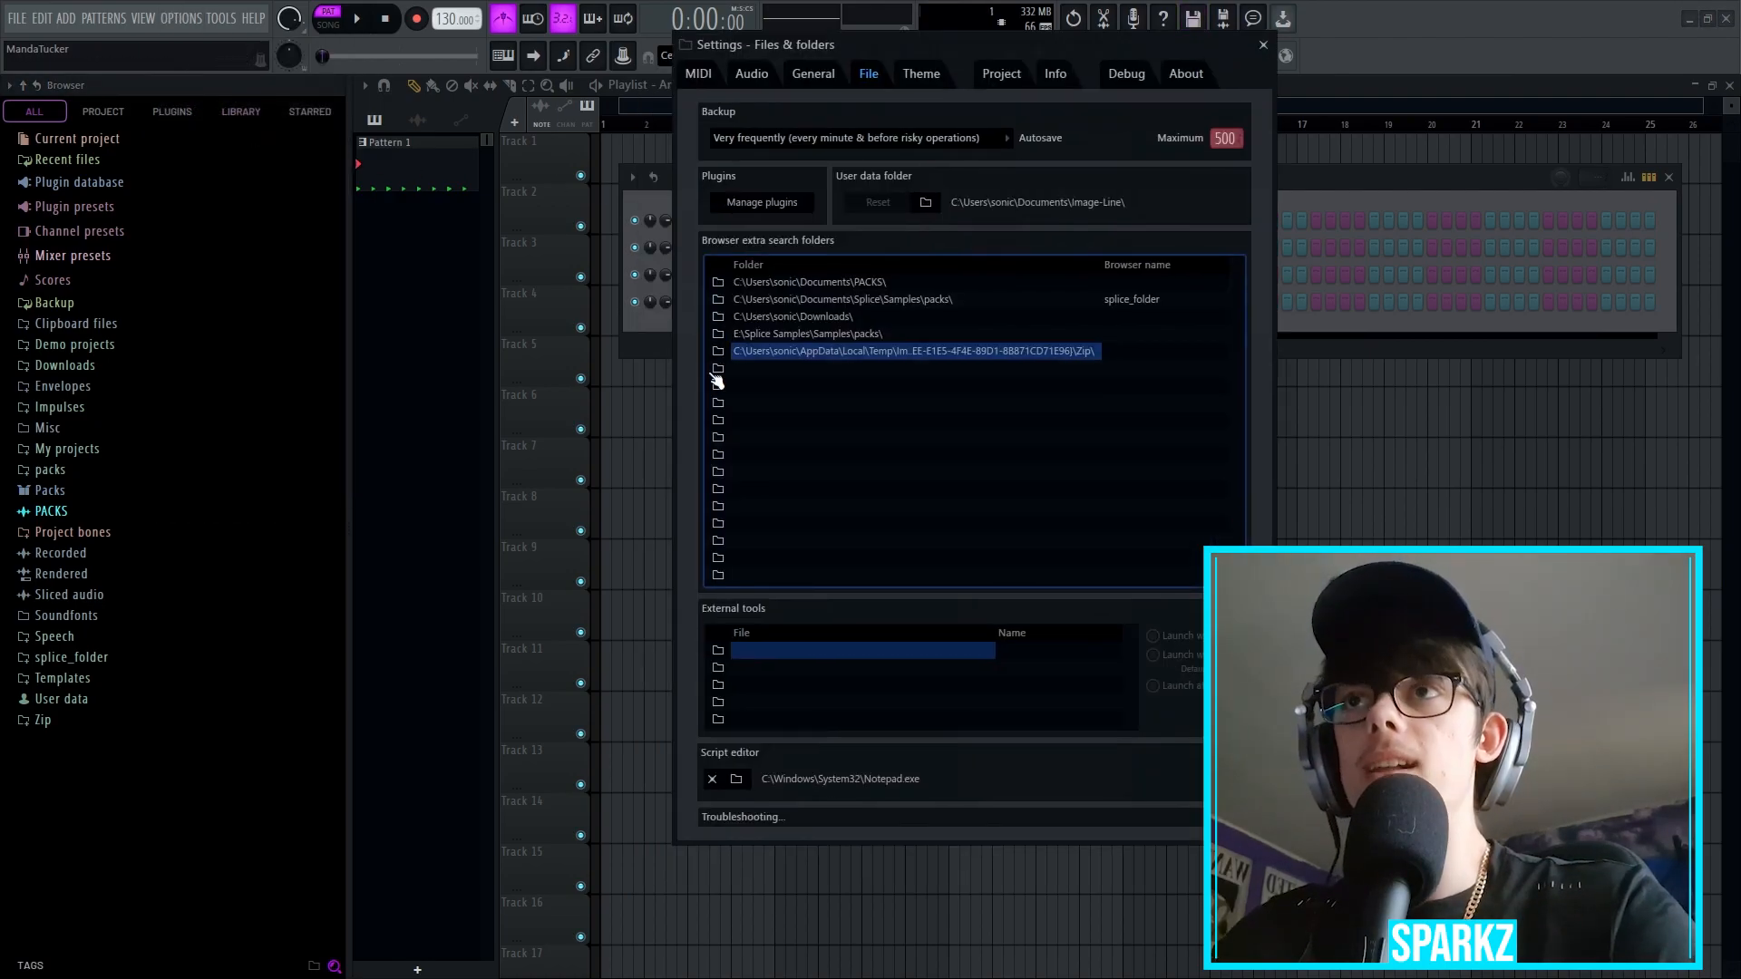
click(721, 370)
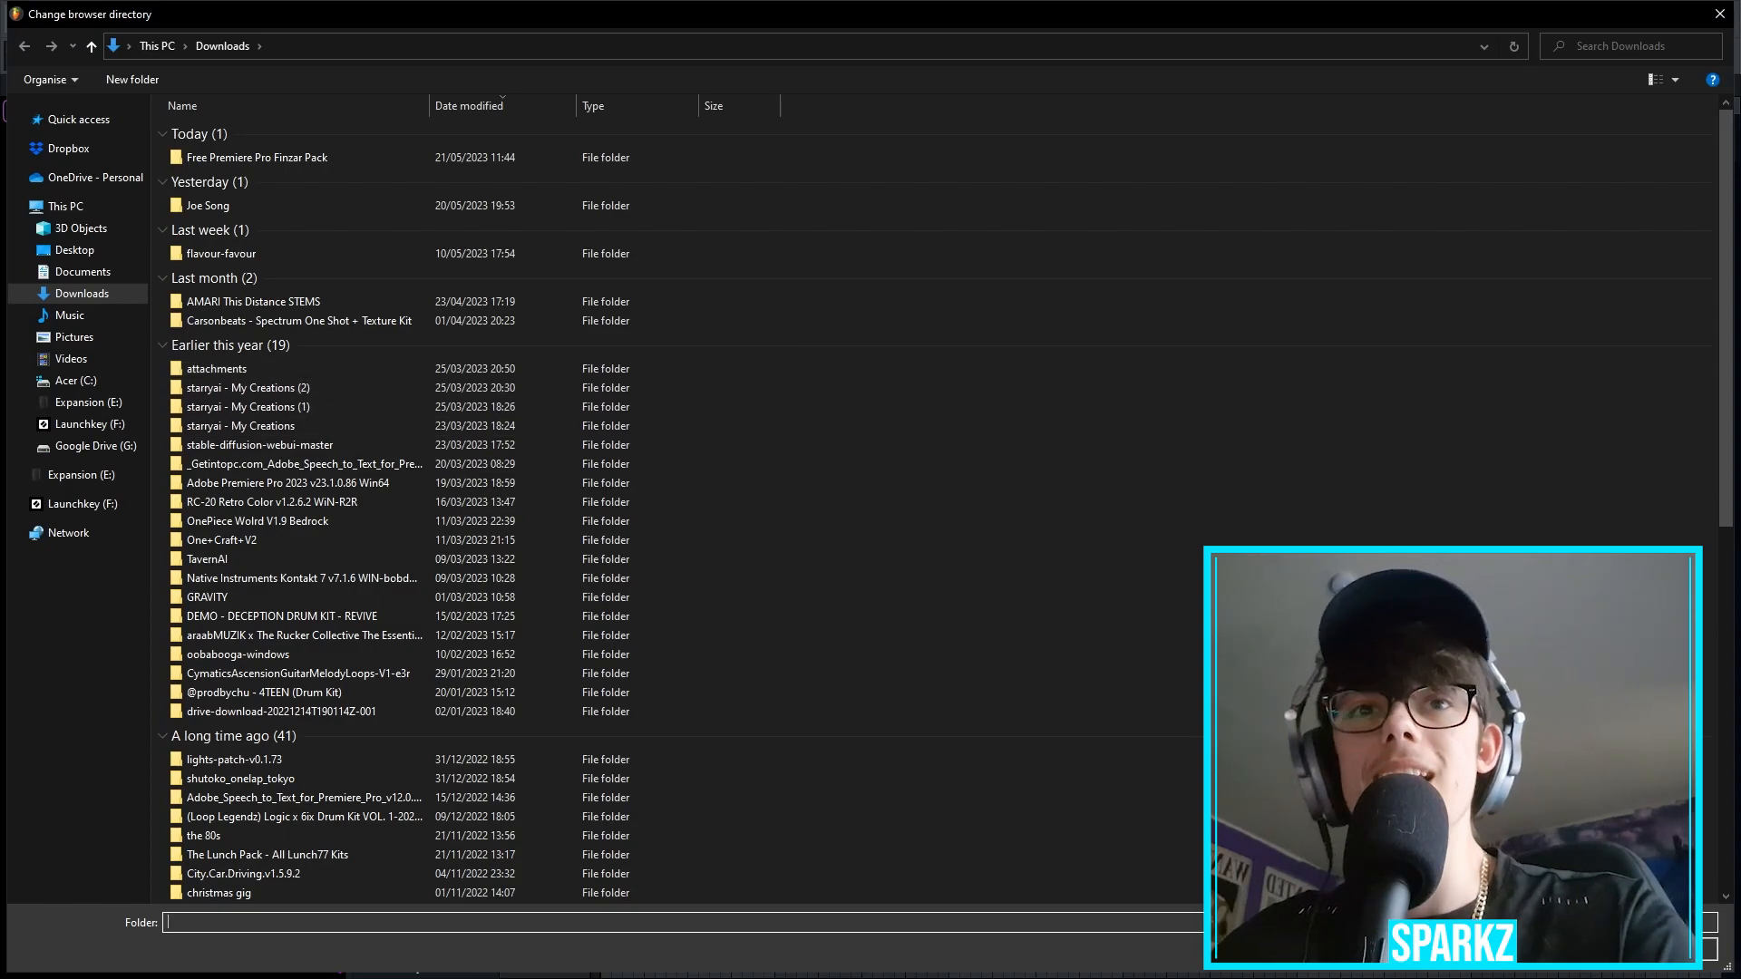
key(Escape)
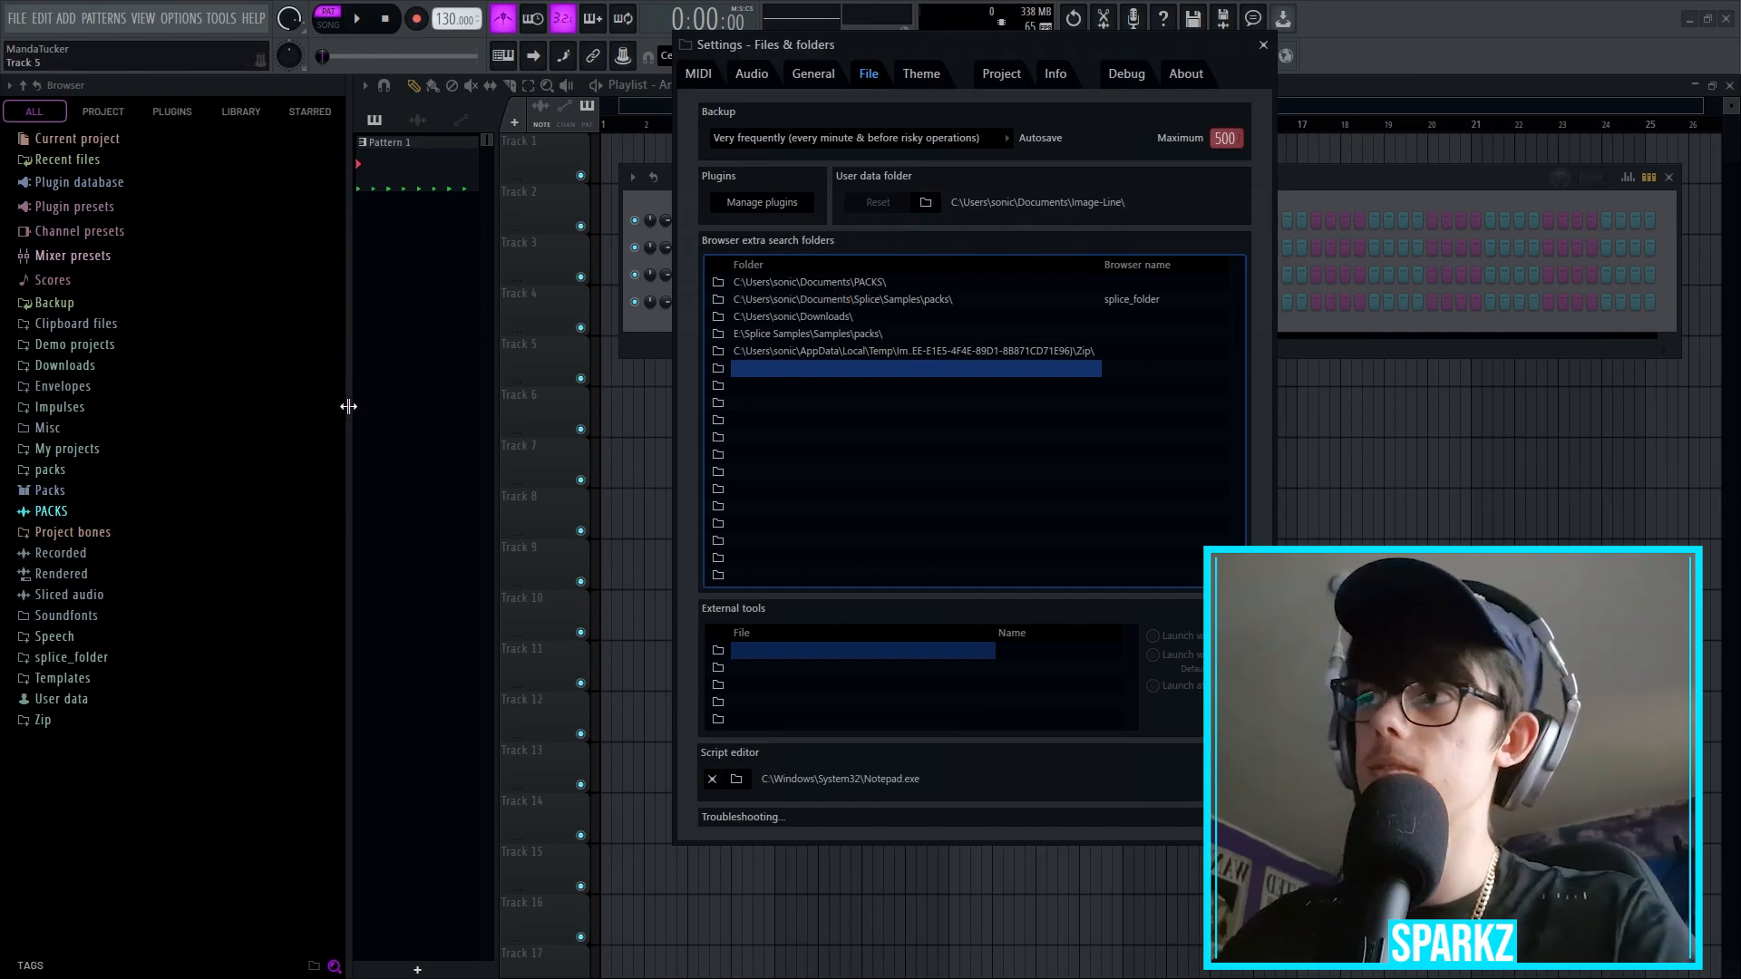
Step: Browse PACKS to Drums > Cymatics - Apex One Shots Vol 3 and preview the BELL Hypnosis and BELL Midranged samples
click(78, 514)
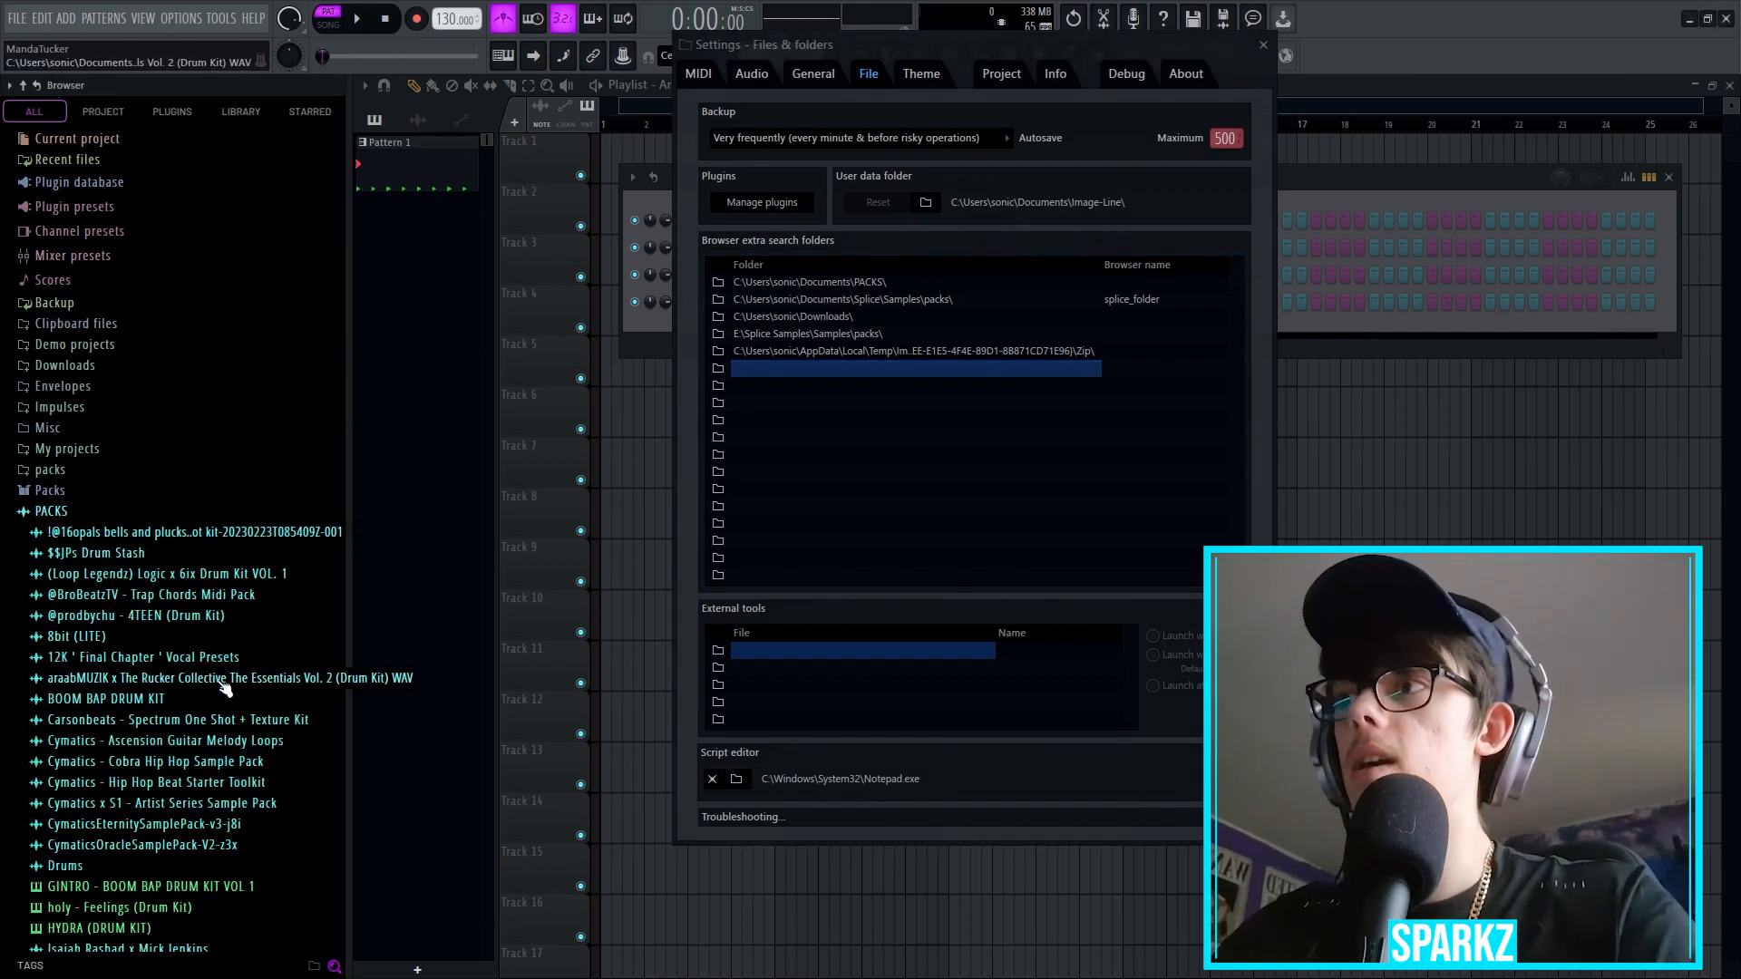
scroll(225, 691, down, 7)
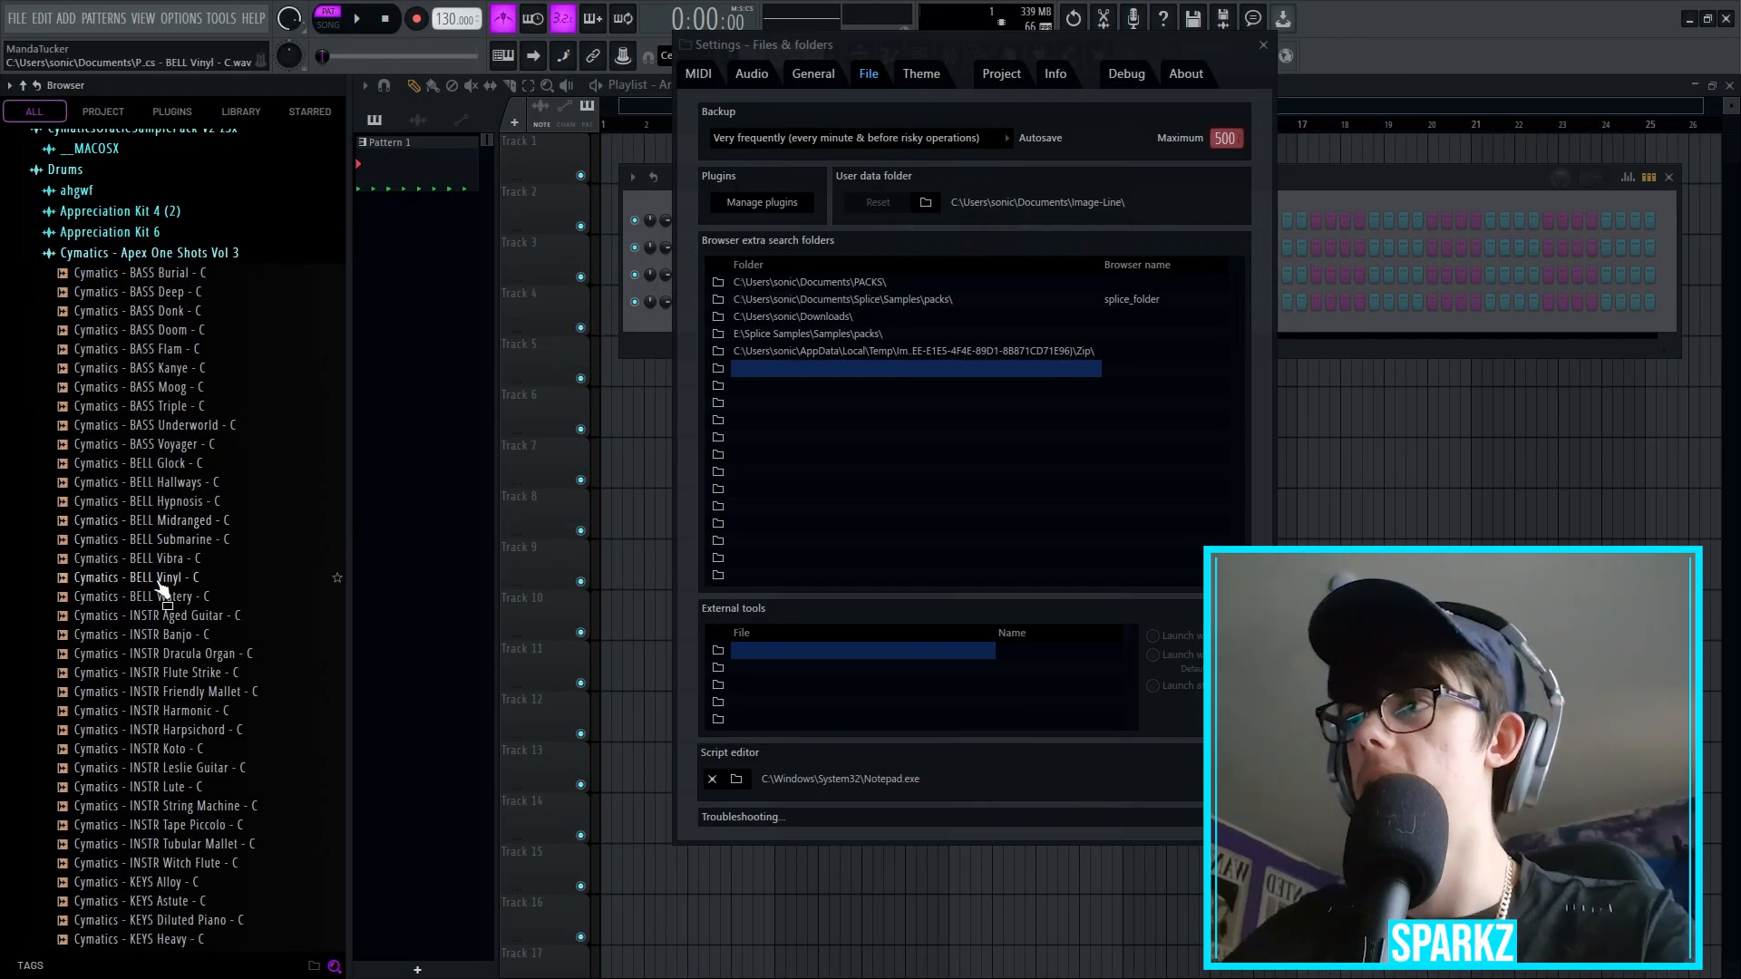
click(167, 502)
click(178, 526)
click(174, 509)
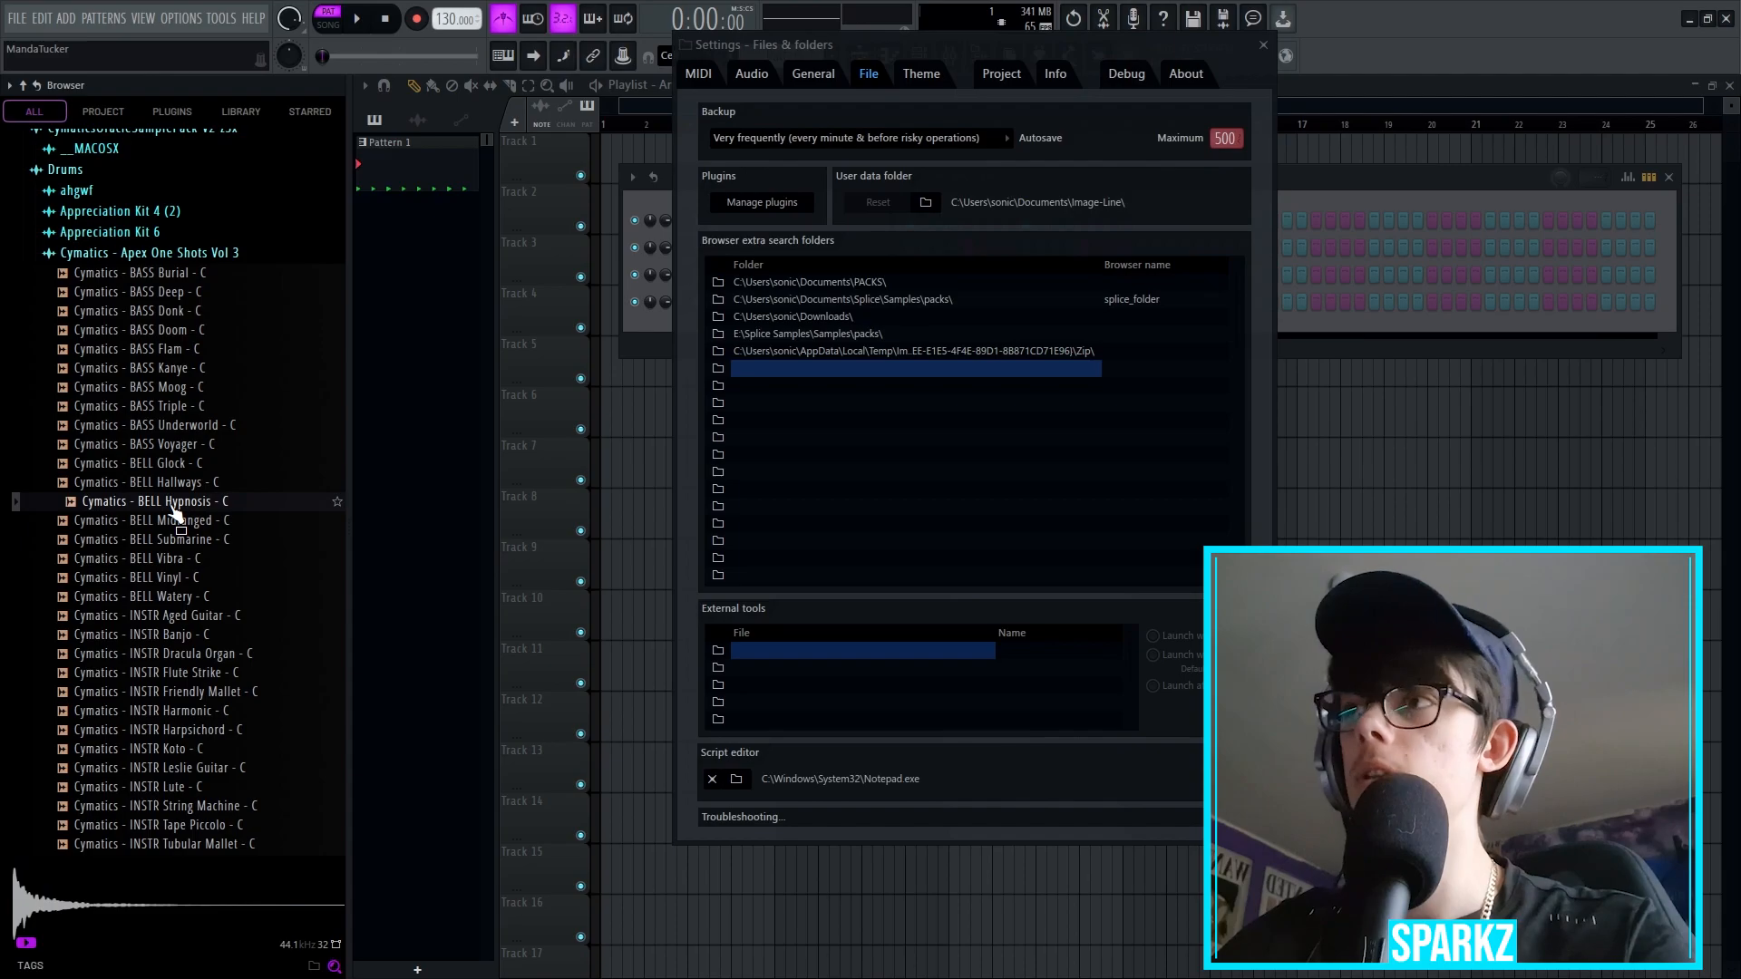
Step: Open the Cymatics - BELL Hypnosis - C sample in a new channel of the channel rack and play the pattern
right_click(170, 506)
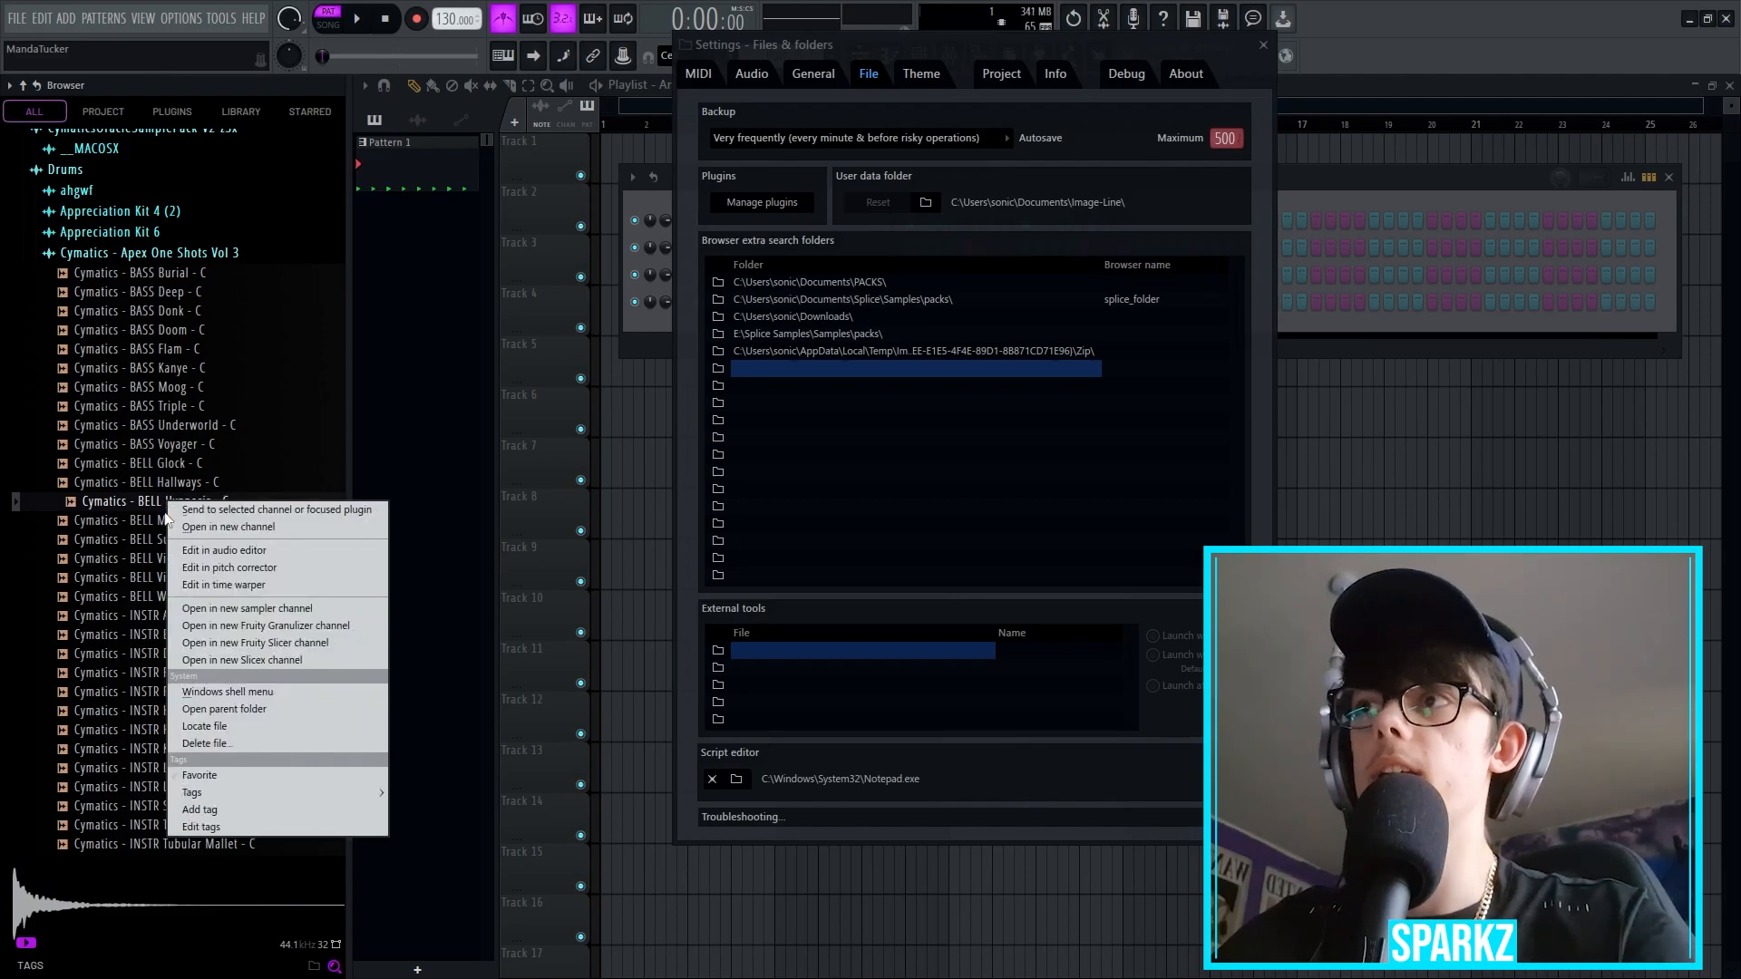
click(206, 529)
click(910, 214)
drag(1011, 184, 984, 350)
click(922, 57)
click(920, 57)
drag(973, 340, 987, 236)
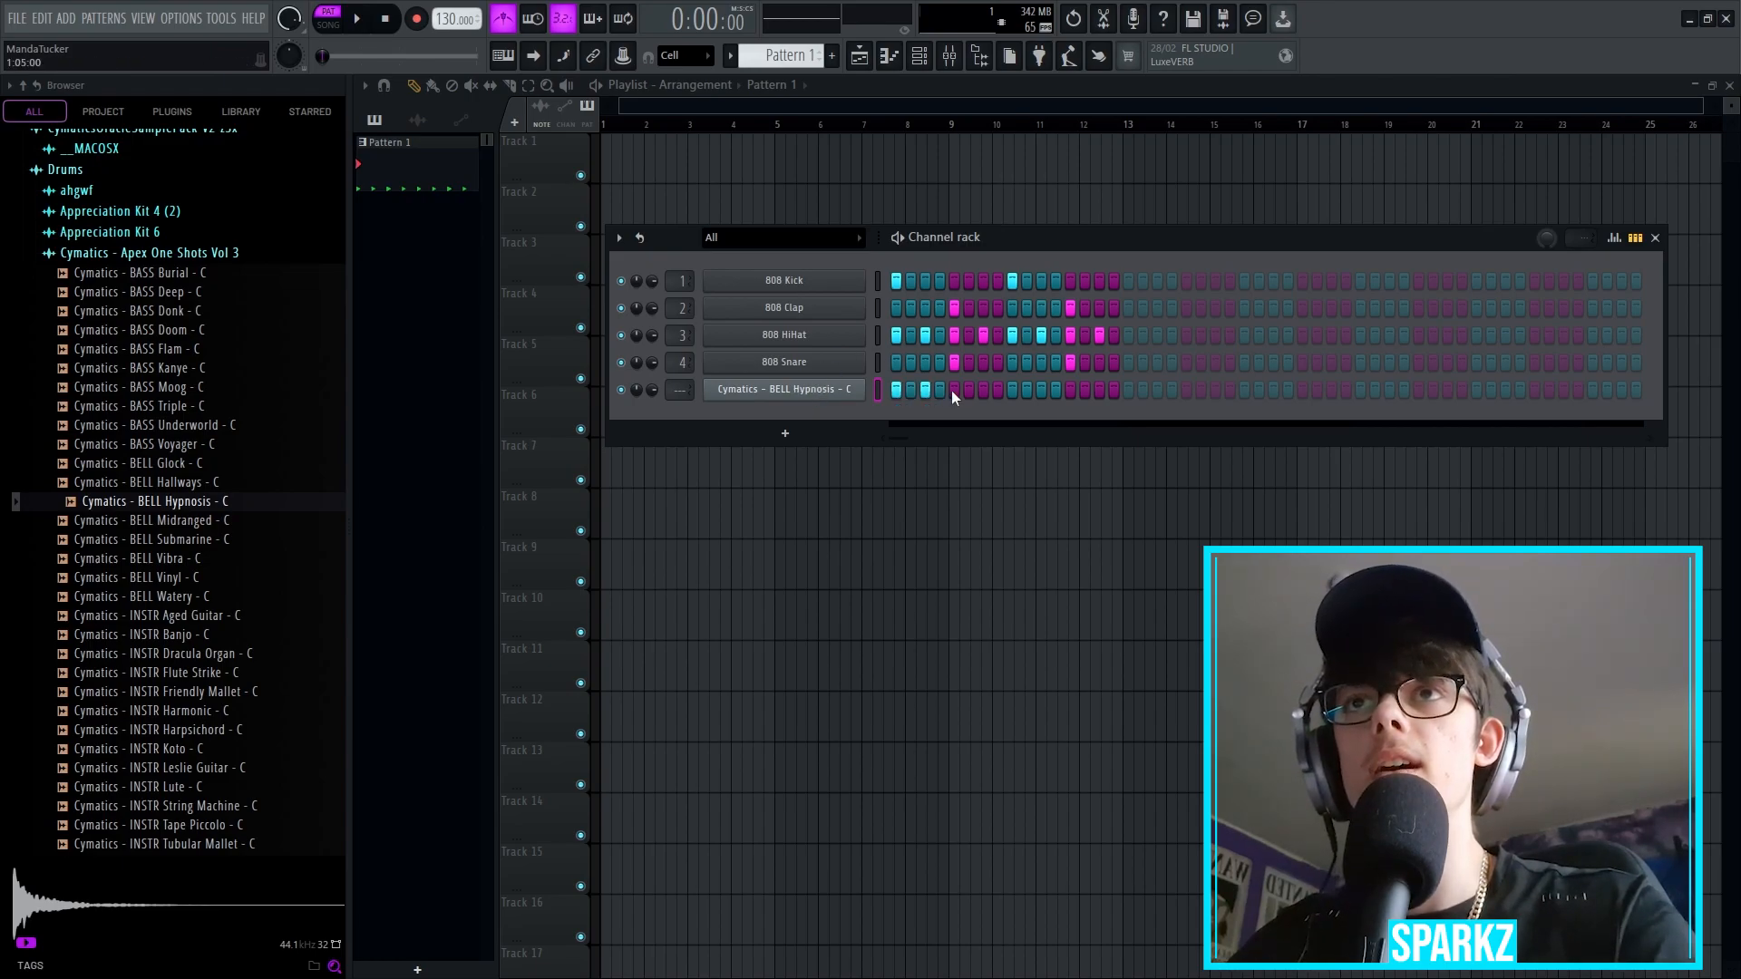
click(358, 19)
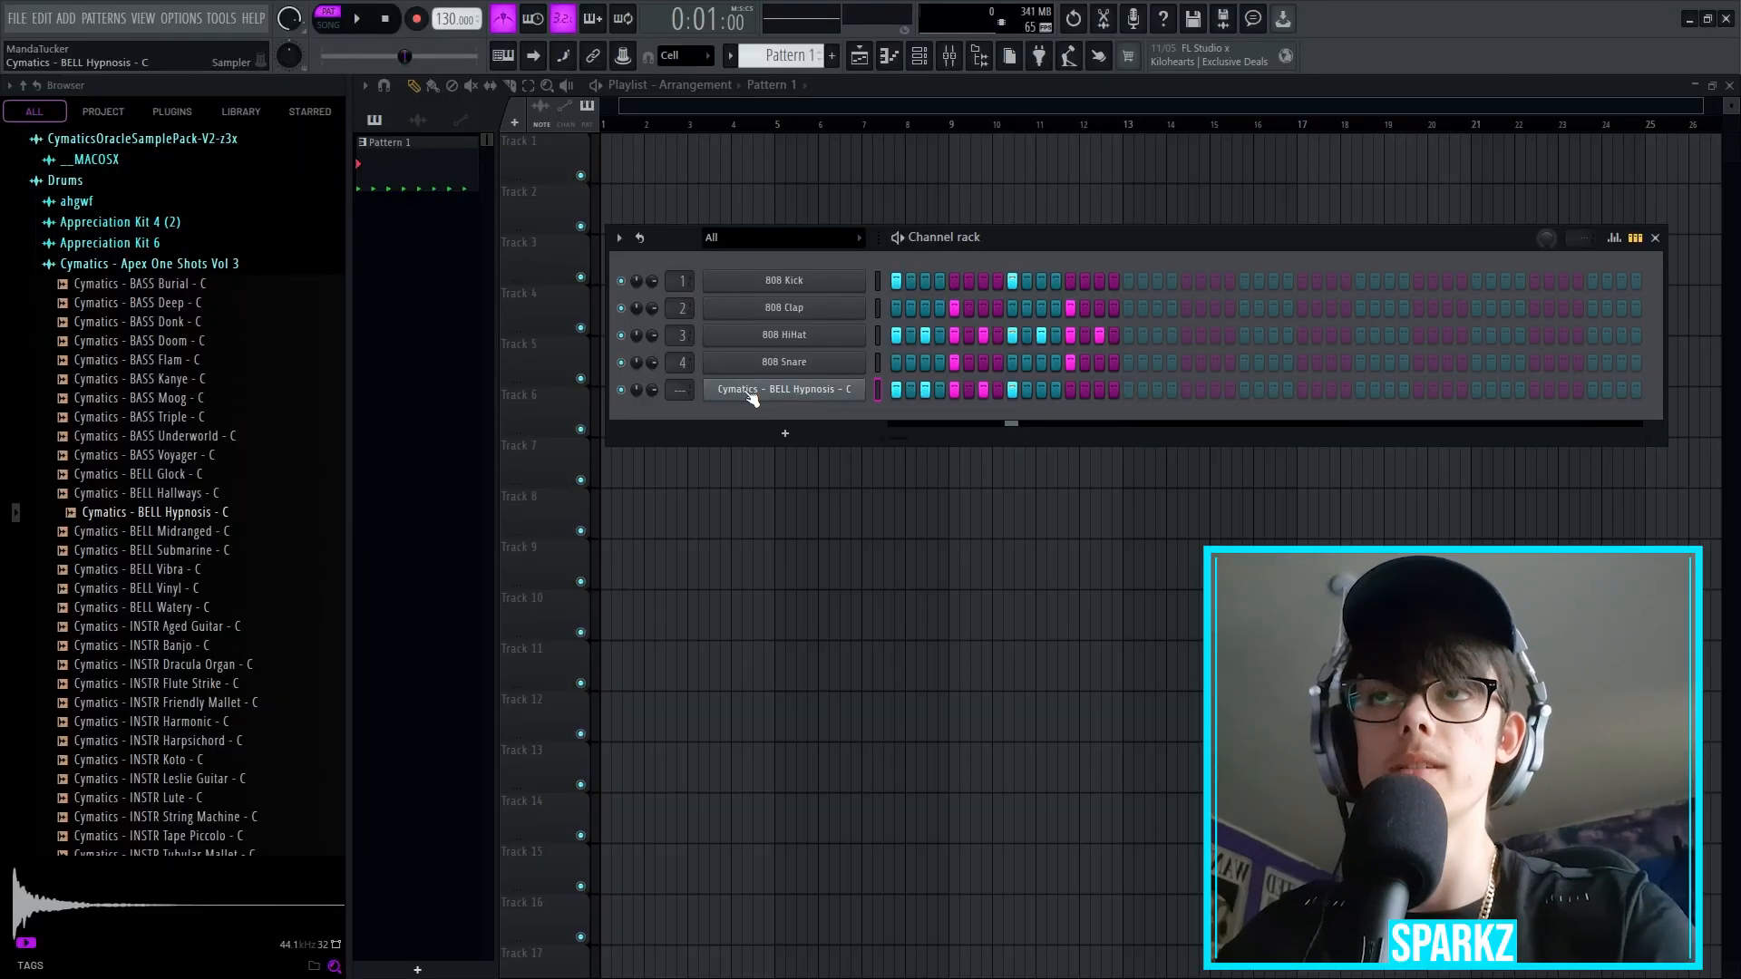
Step: Open the BELL Hypnosis channel in the piano roll and delete its existing C5 notes
right_click(749, 394)
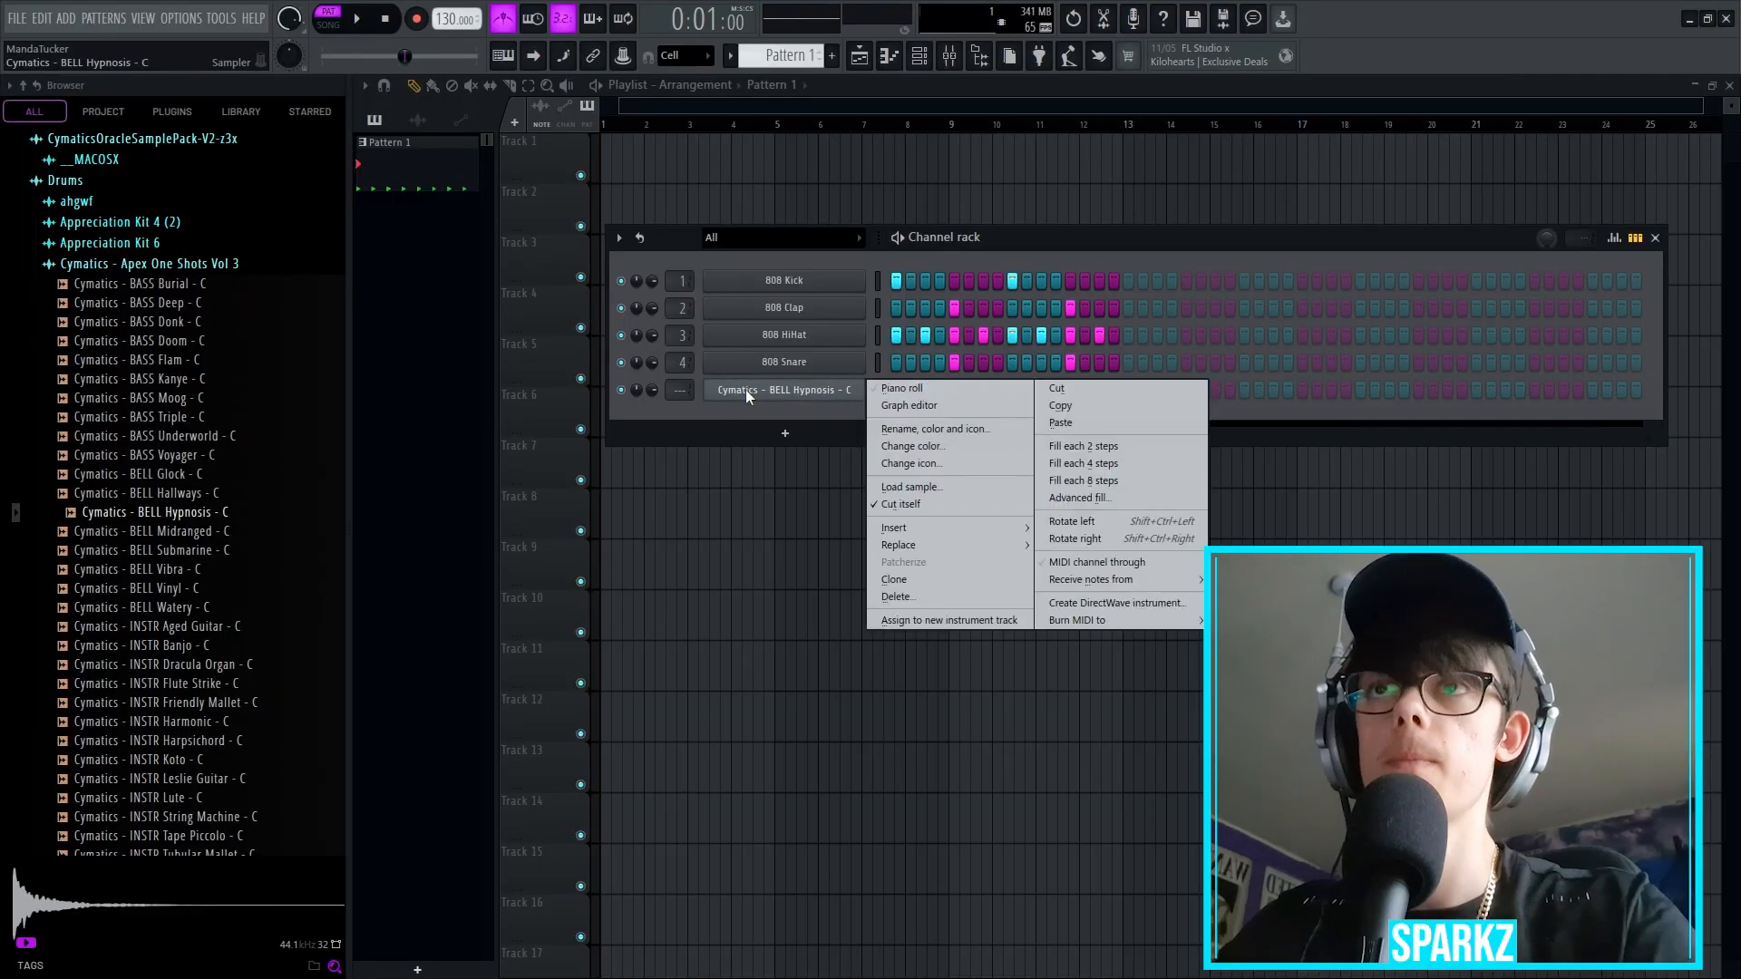
click(899, 390)
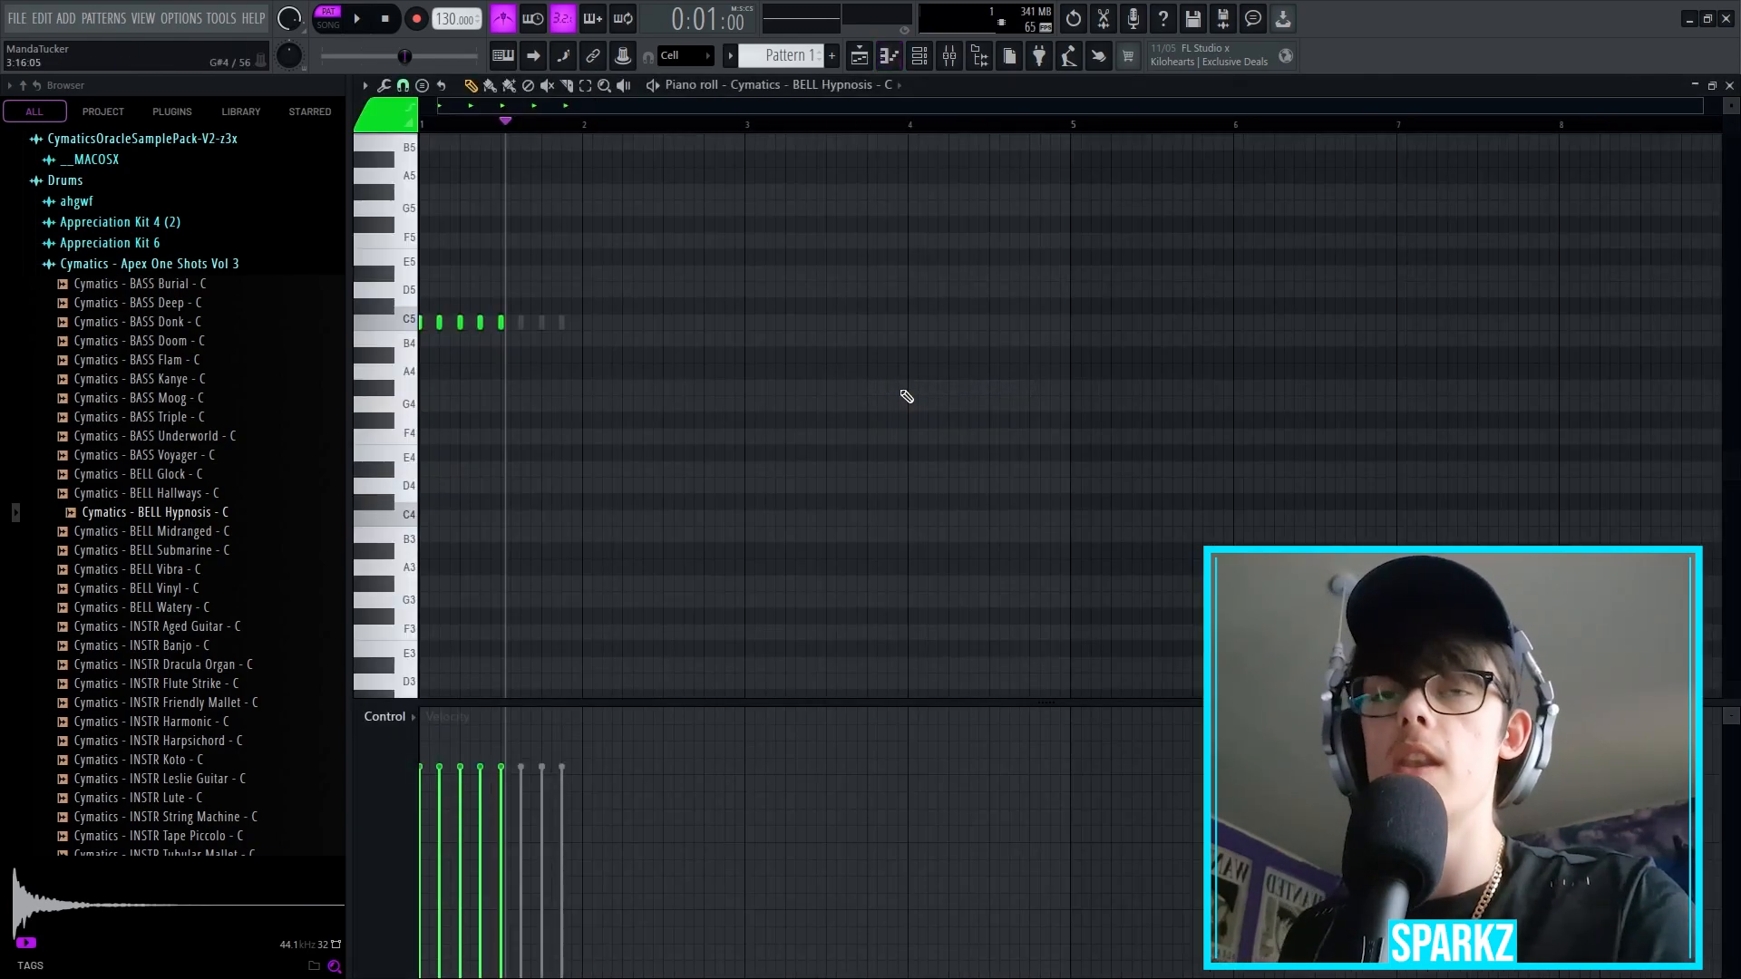
drag(539, 334, 444, 327)
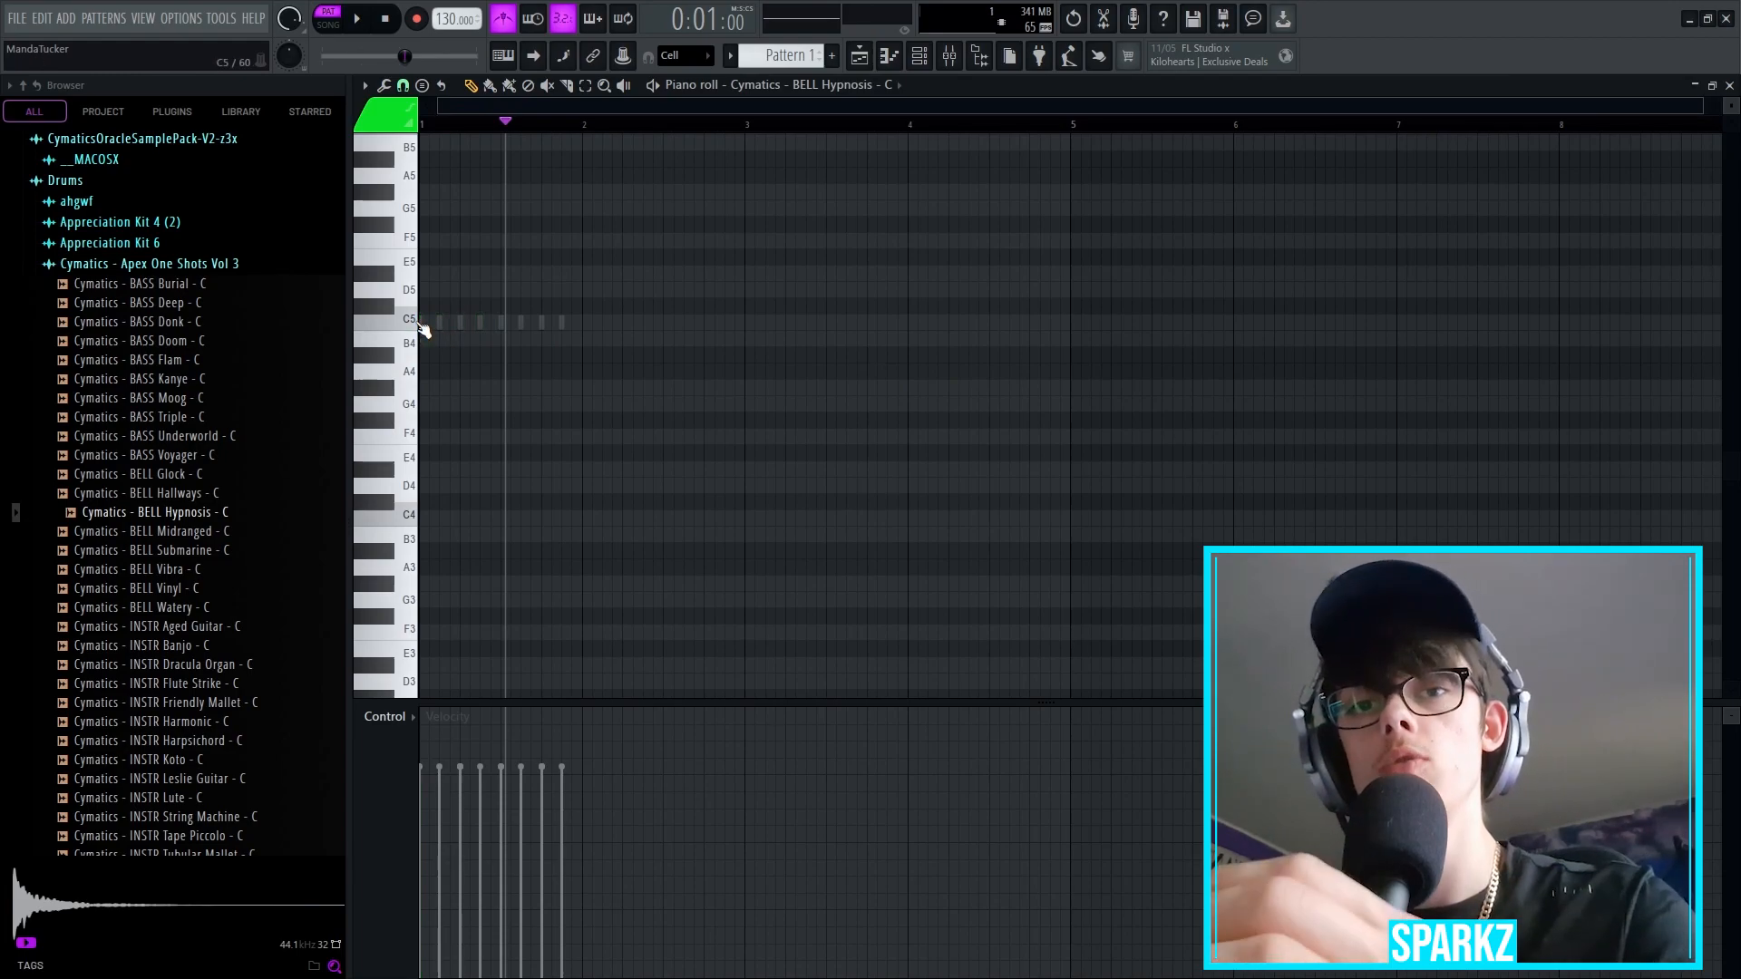
Step: Place a C5 note at the start of bar 1, lengthen it to half a bar and try adjusting its velocity
scroll(454, 336, up, 5)
scroll(440, 390, up, 3)
click(443, 421)
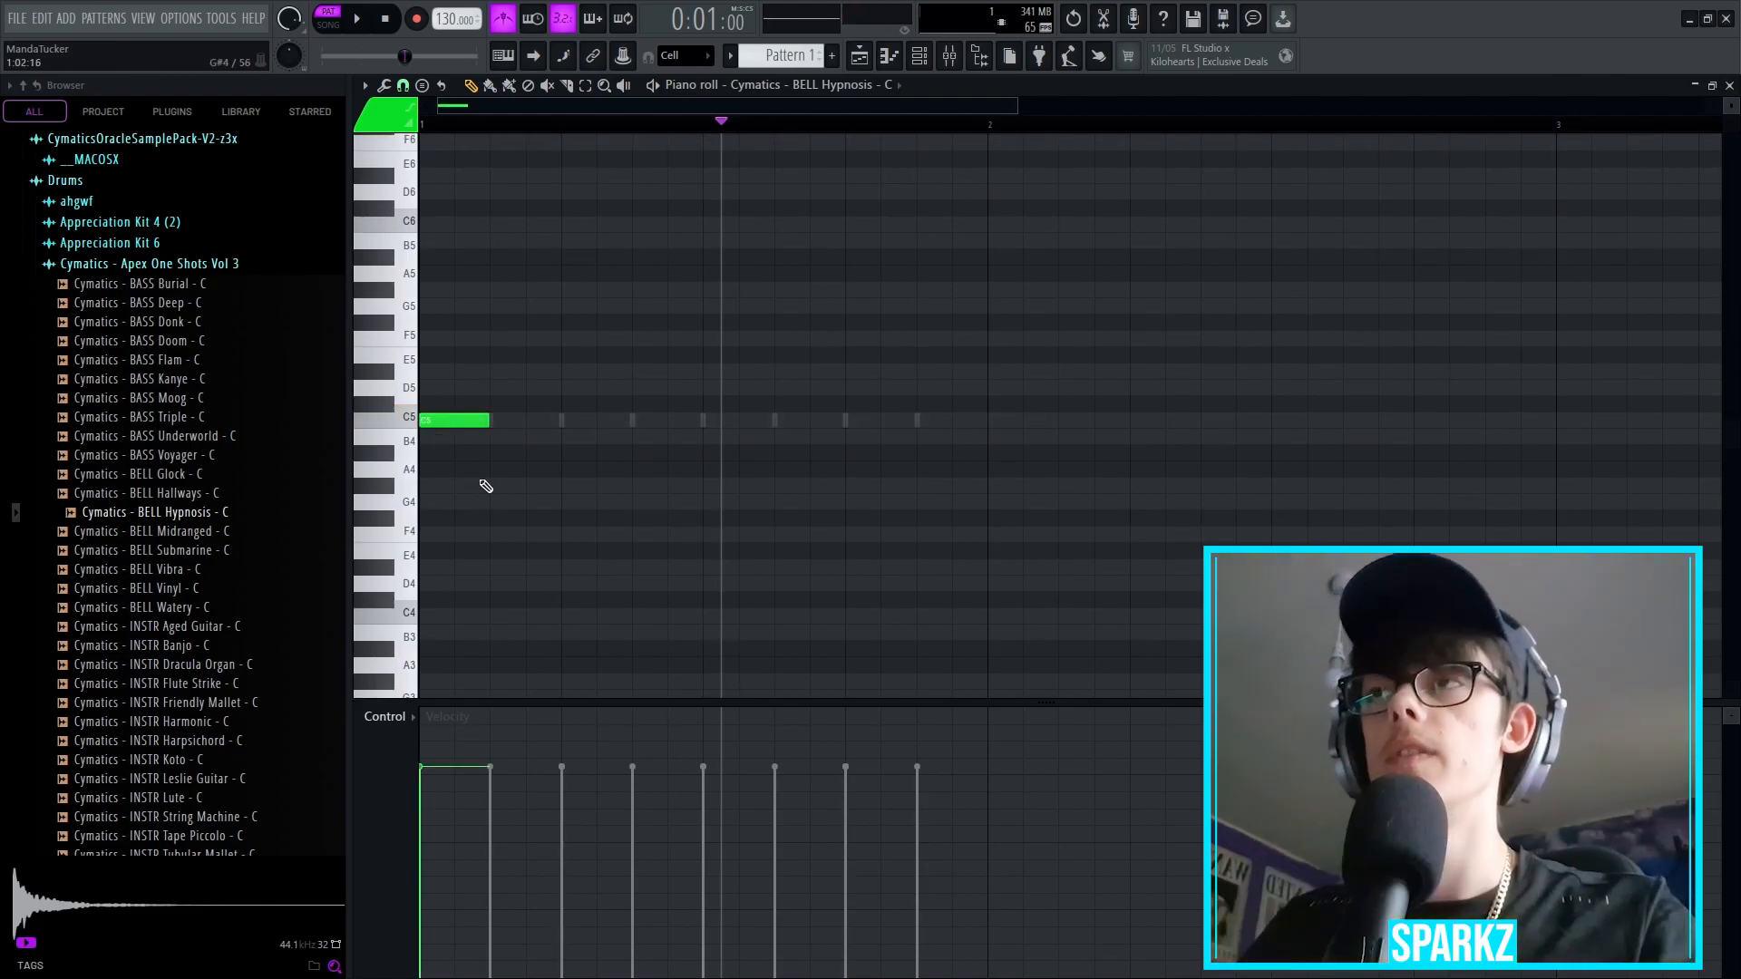
drag(488, 417, 701, 421)
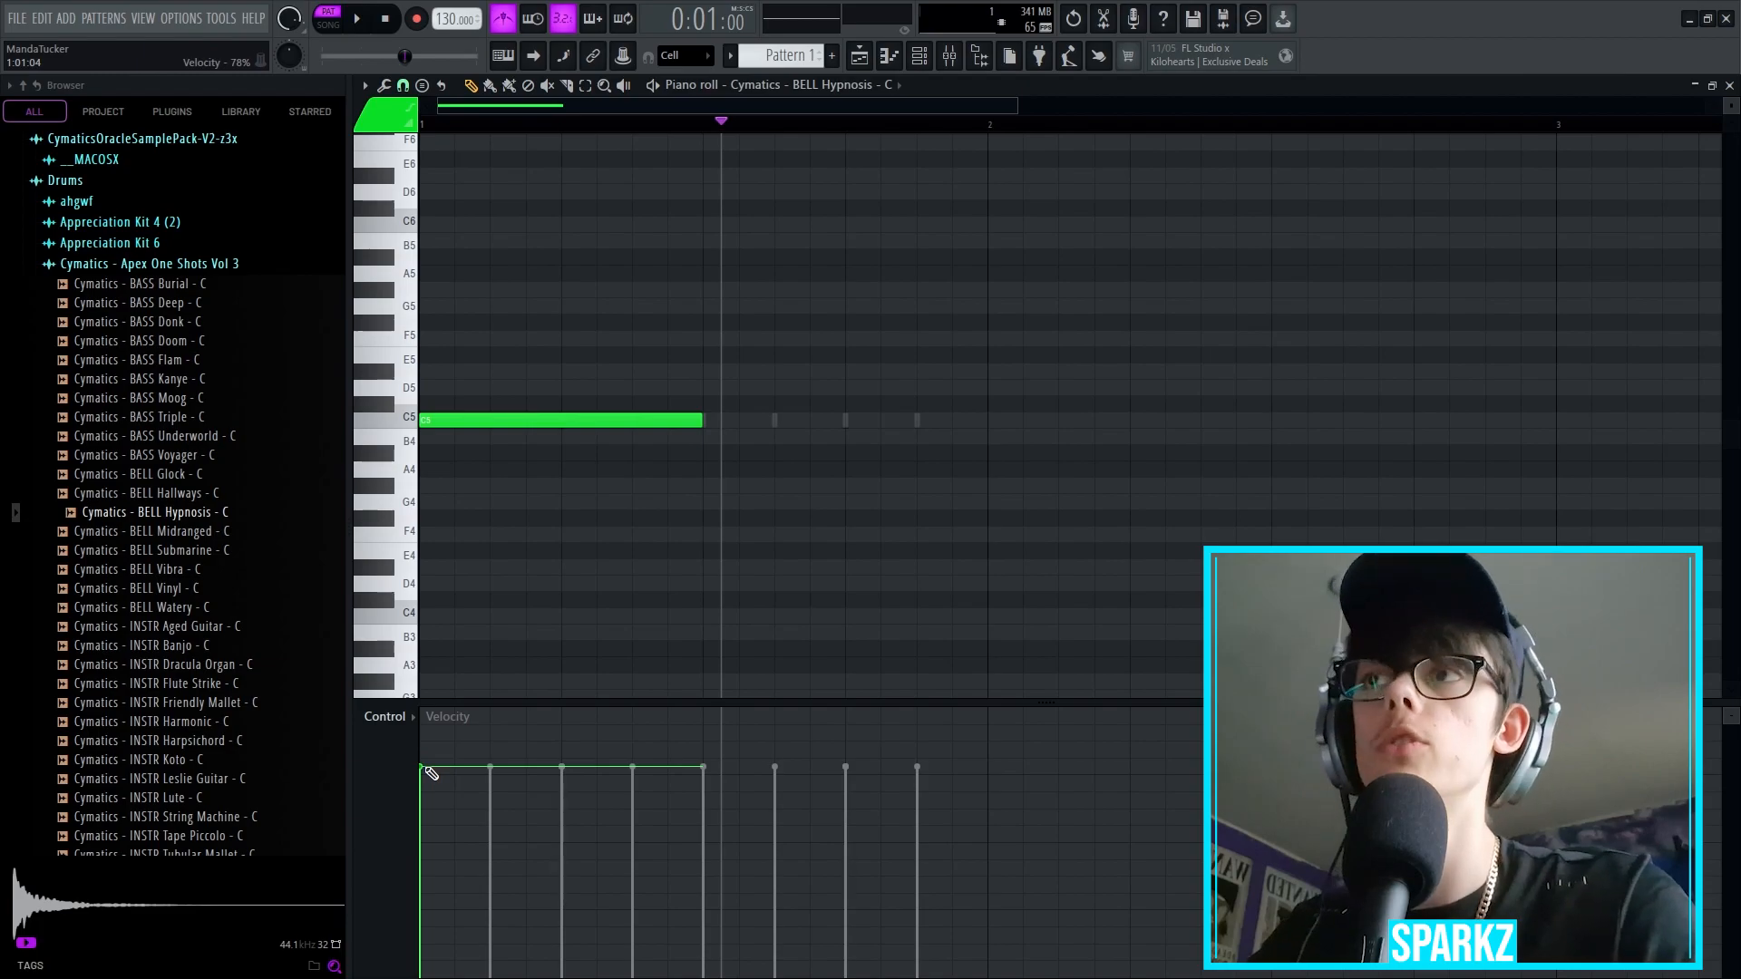
mouse_move(432, 774)
mouse_down()
mouse_move(455, 914)
mouse_move(458, 808)
mouse_up()
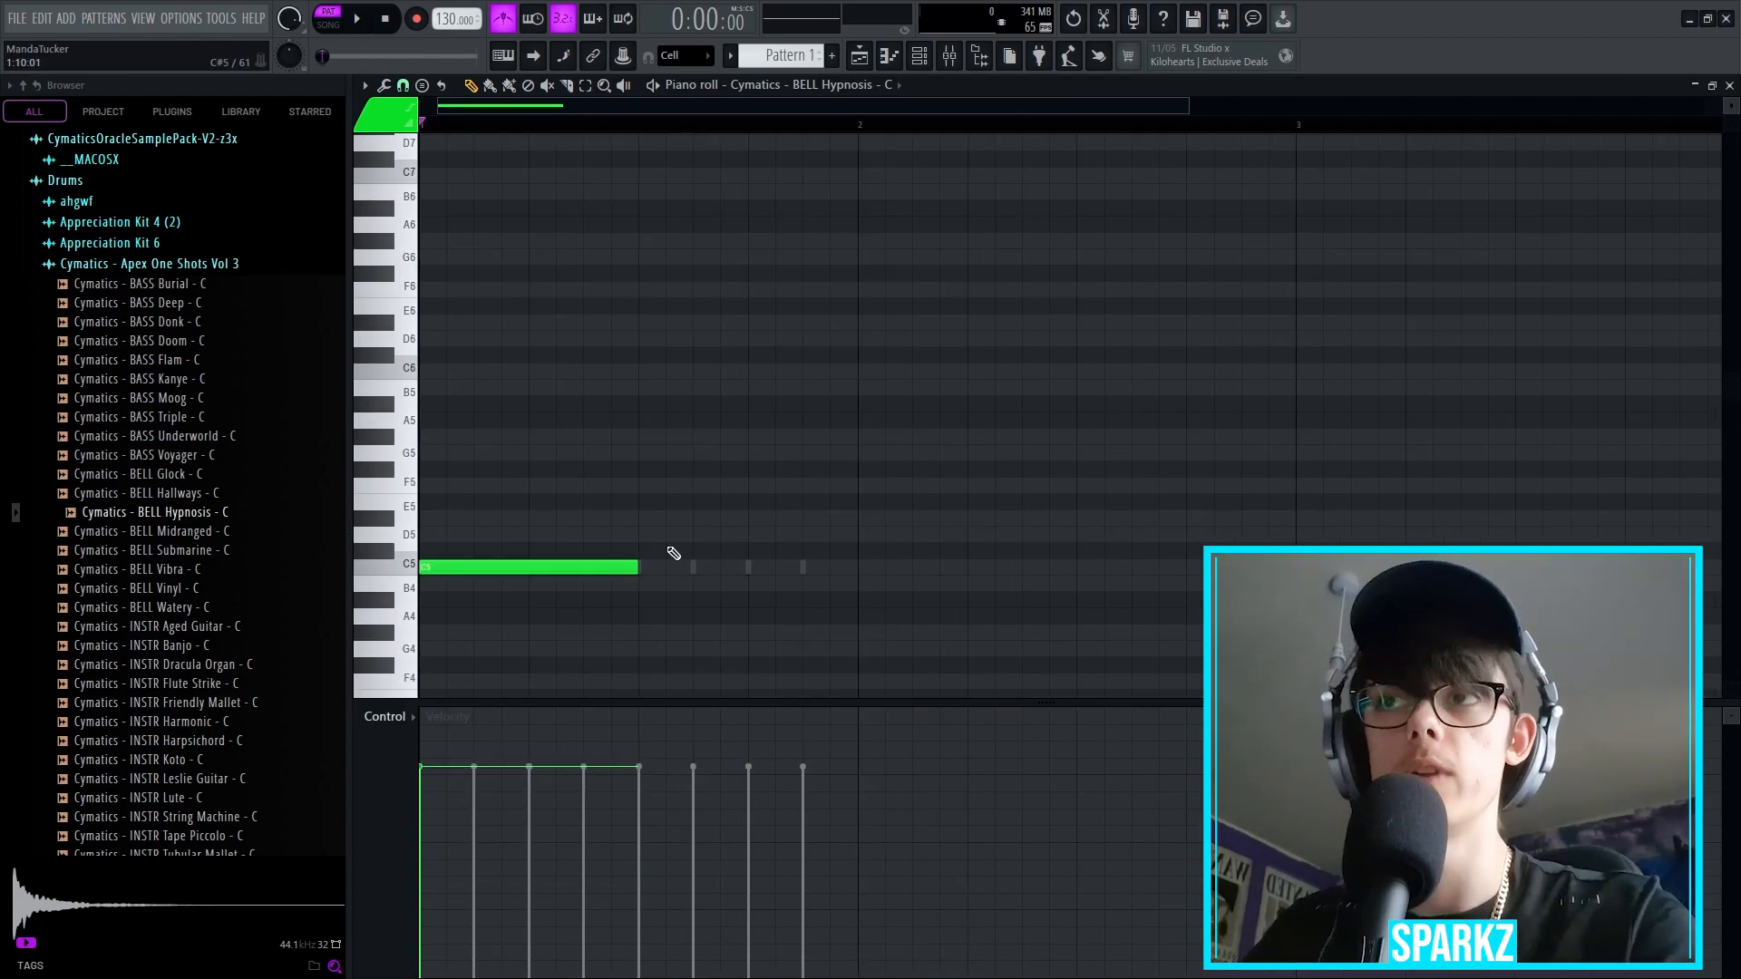
Step: Shorten the C5 note to one beat, add G#5, G5 and D#5 on the next three beats of bar 1, and play the melody
drag(639, 570, 501, 570)
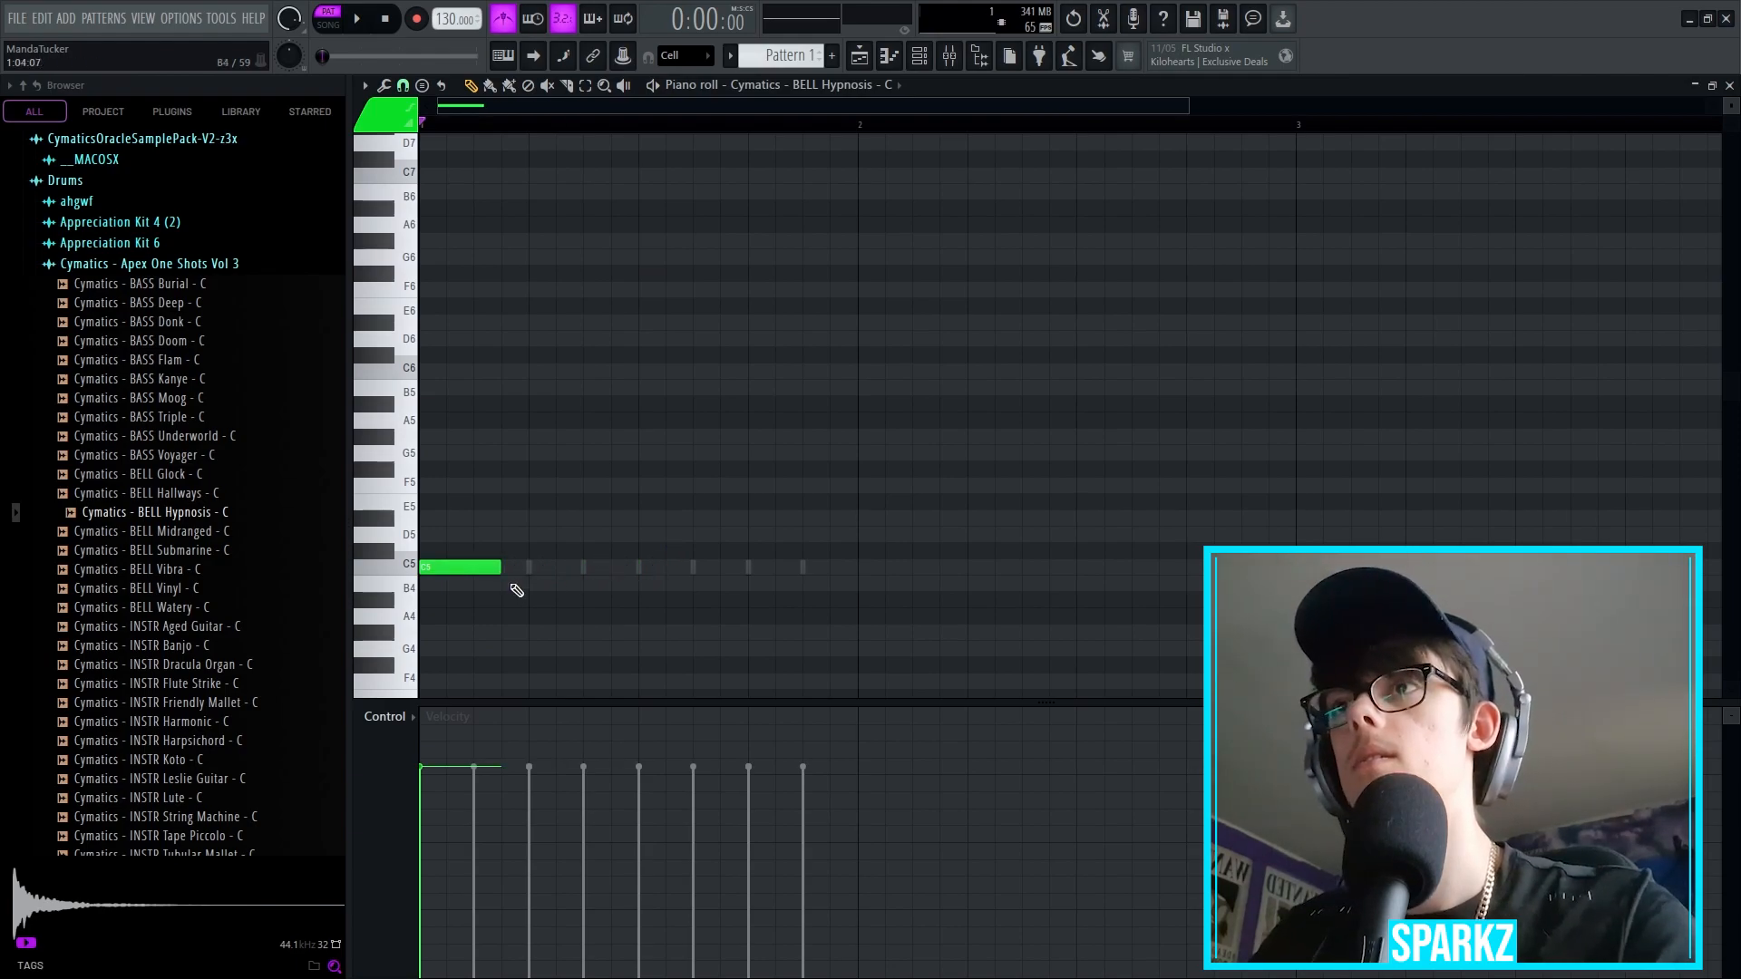
click(544, 436)
click(651, 452)
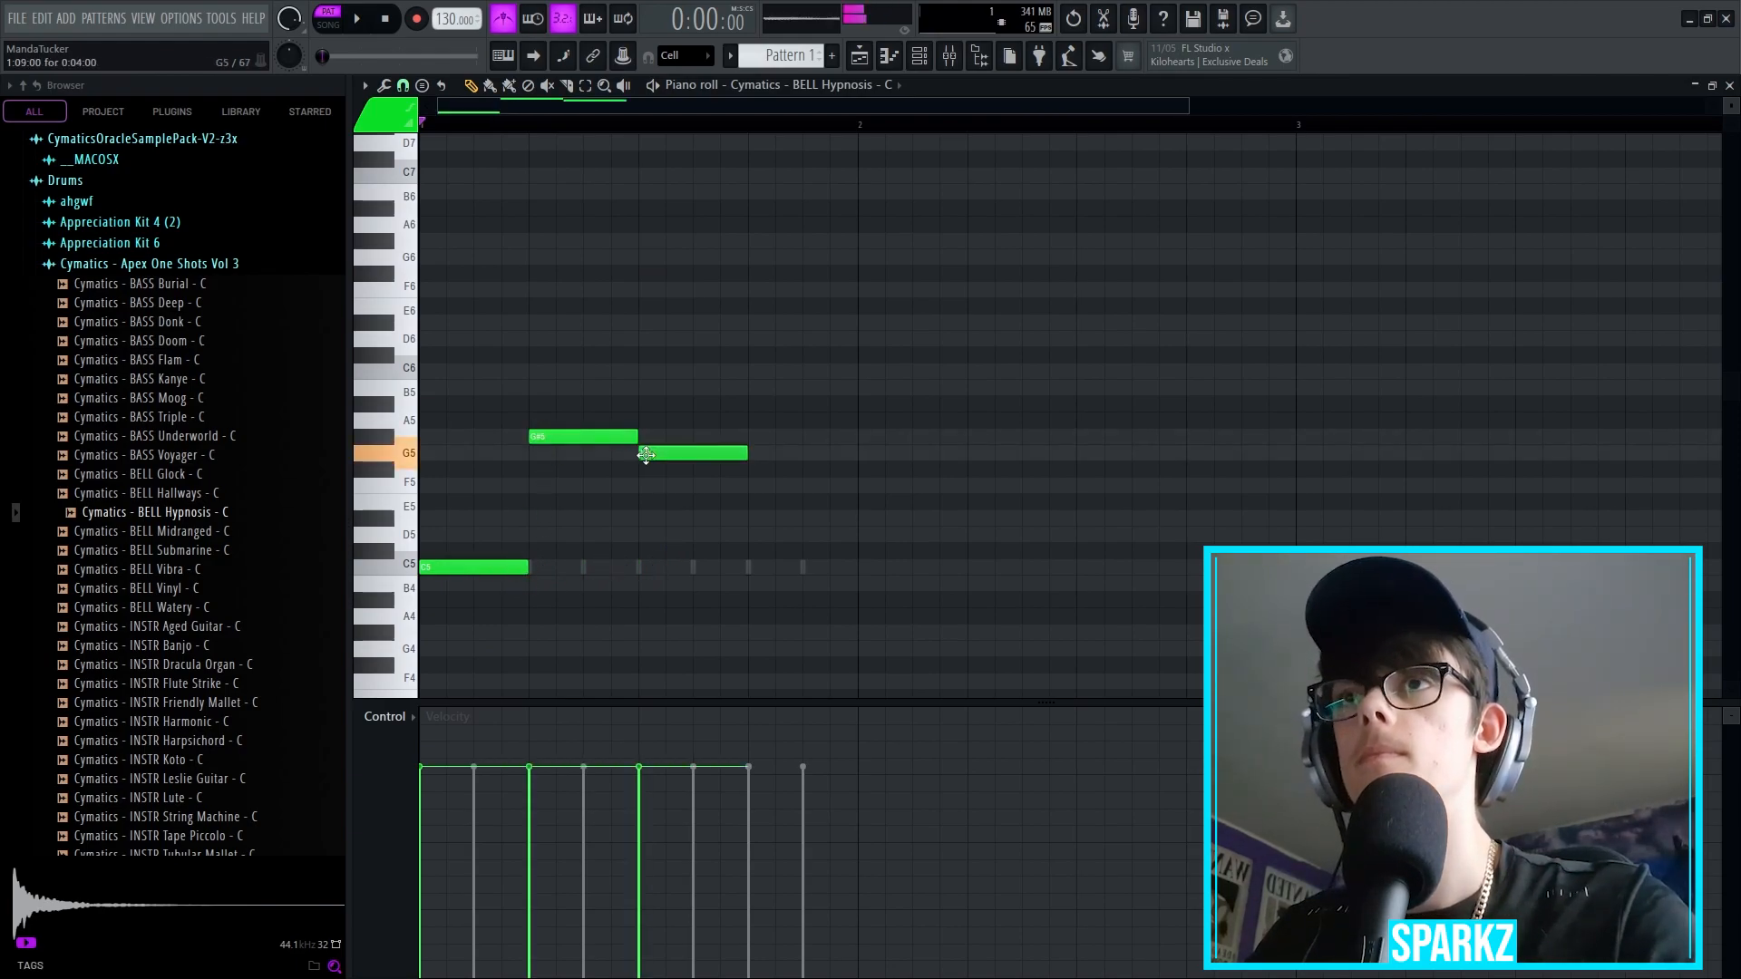
click(757, 519)
key(space)
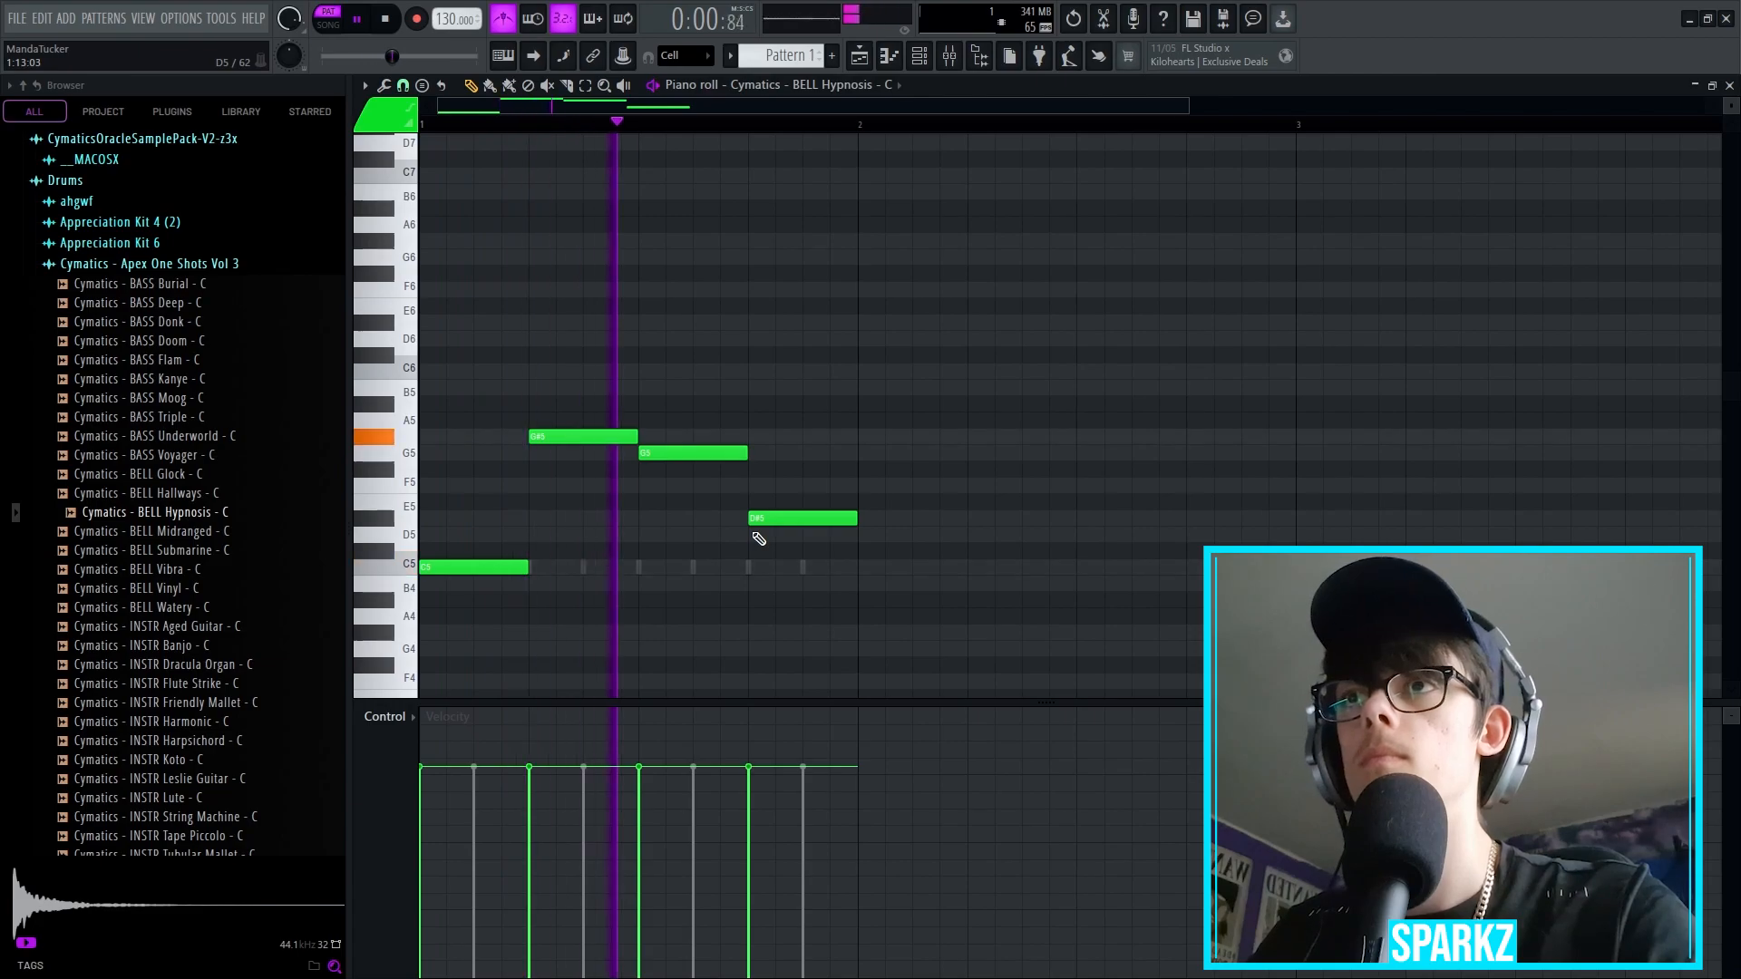
Step: Duplicate the whole one-bar bell melody three times so it fills bars 1 to 4, and deselect the notes
key(ctrl+a)
key(ctrl+b)
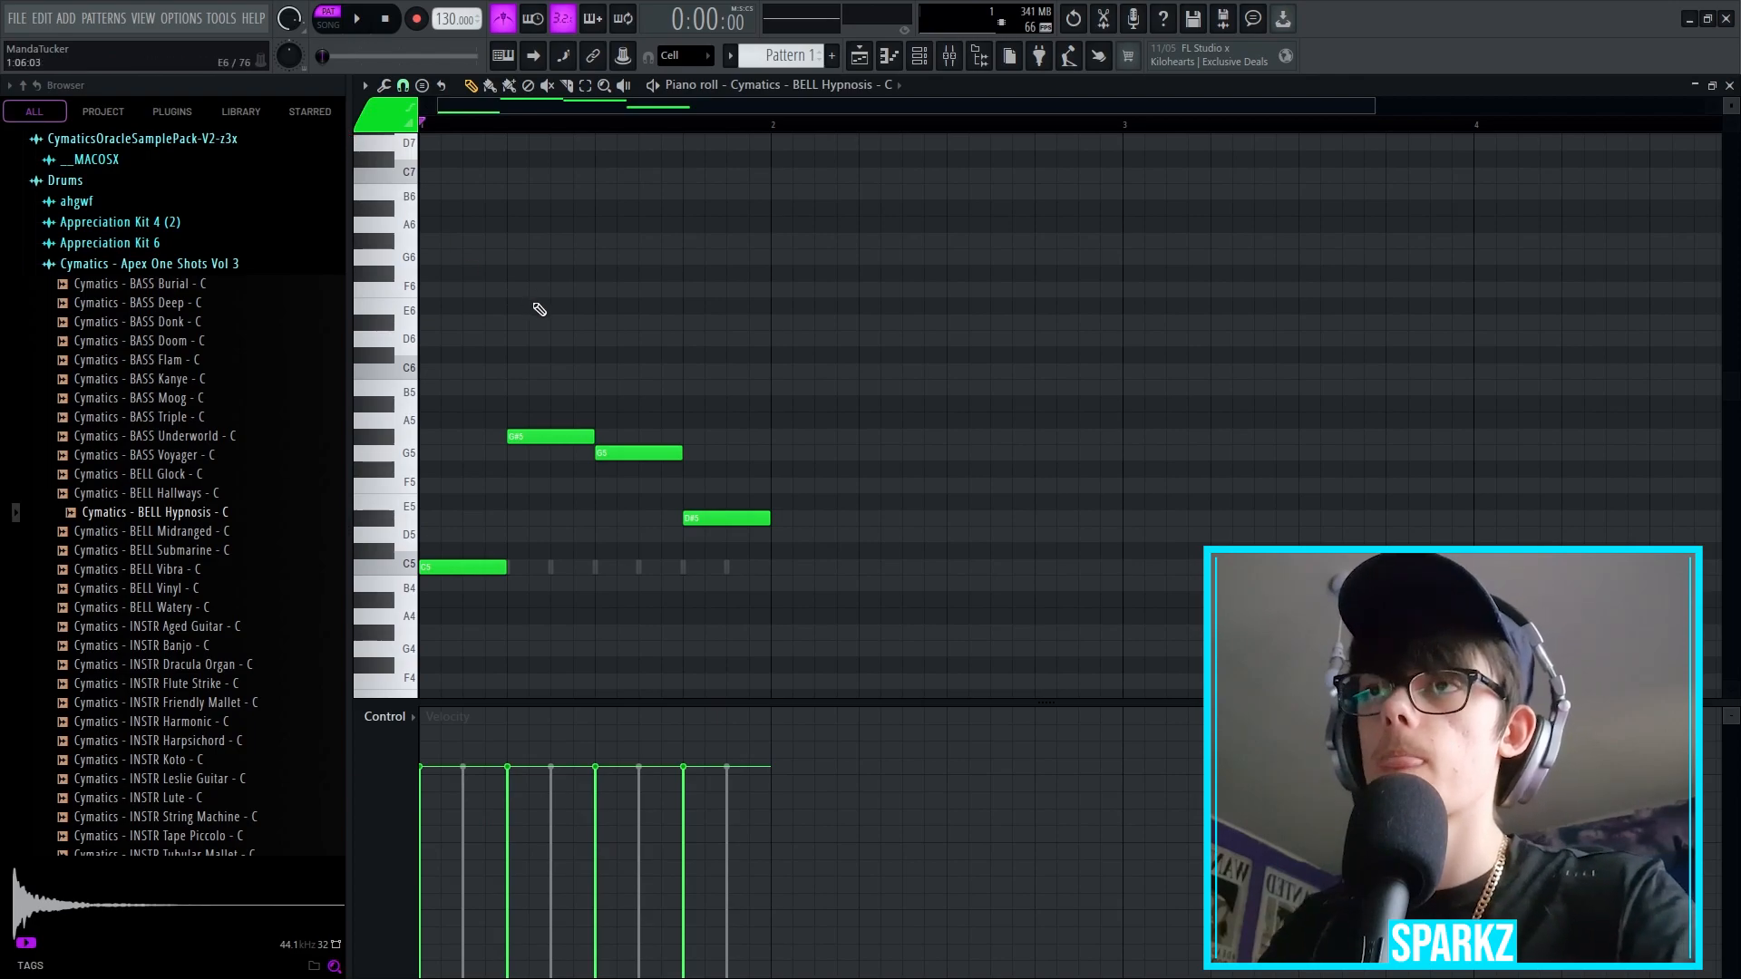
key(ctrl+a)
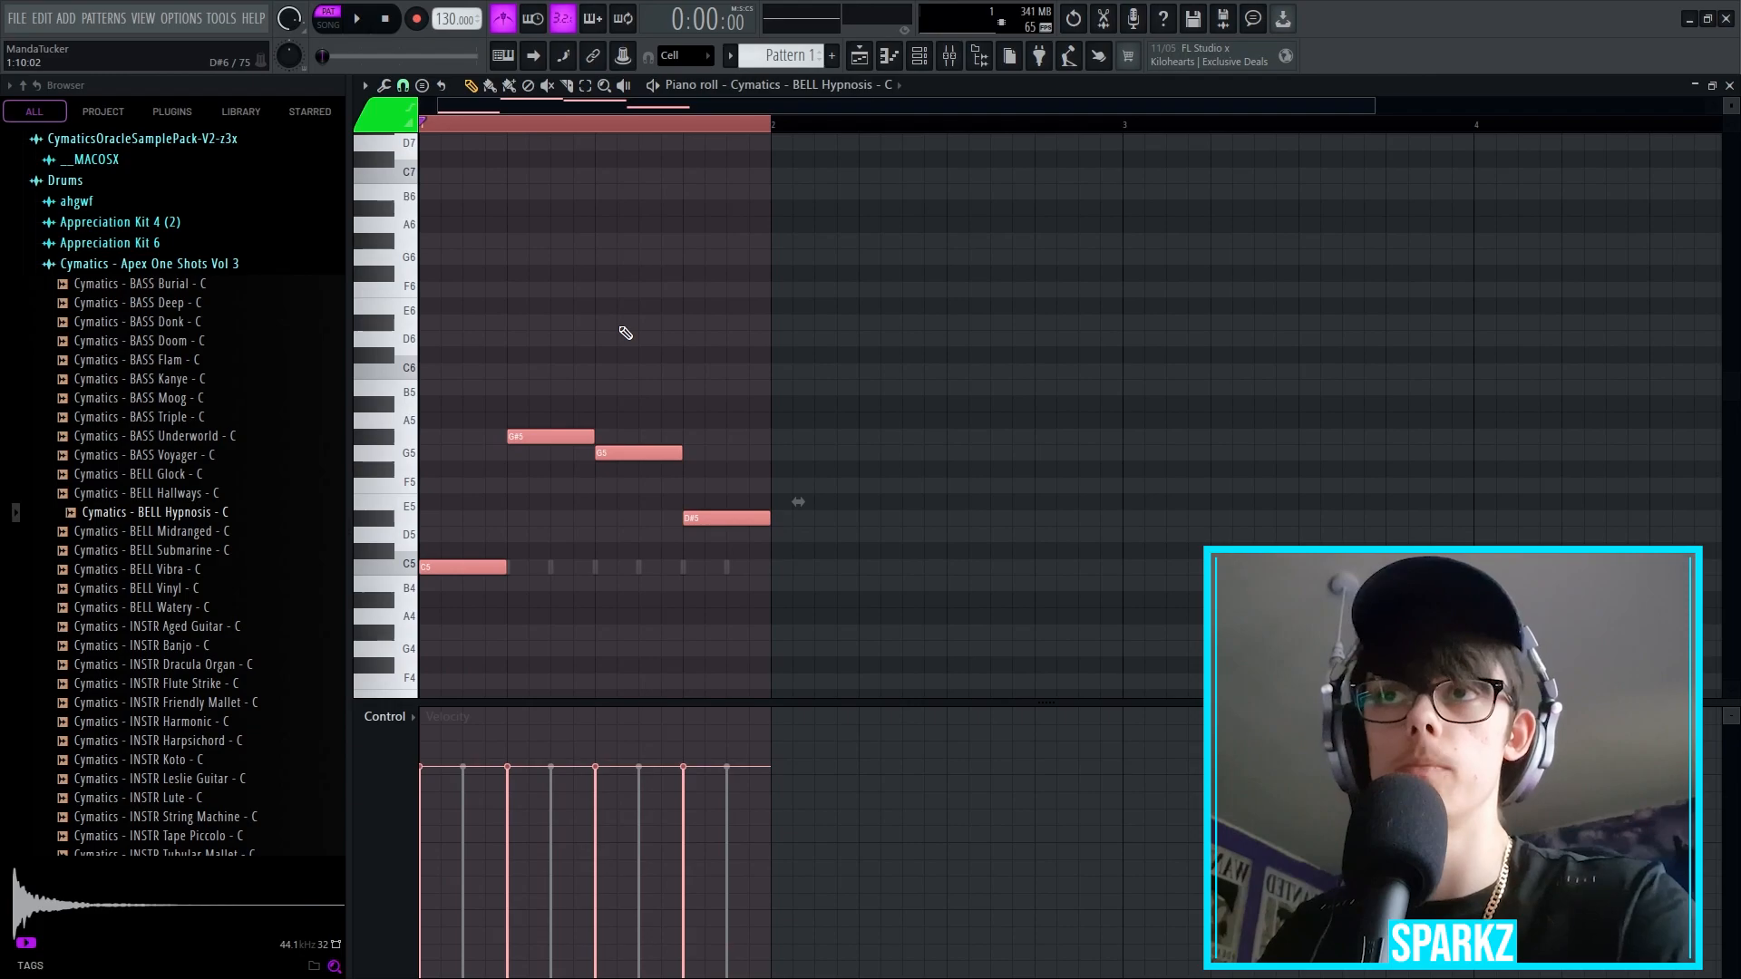
key(ctrl+b)
key(ctrl+b)
key(ctrl+b)
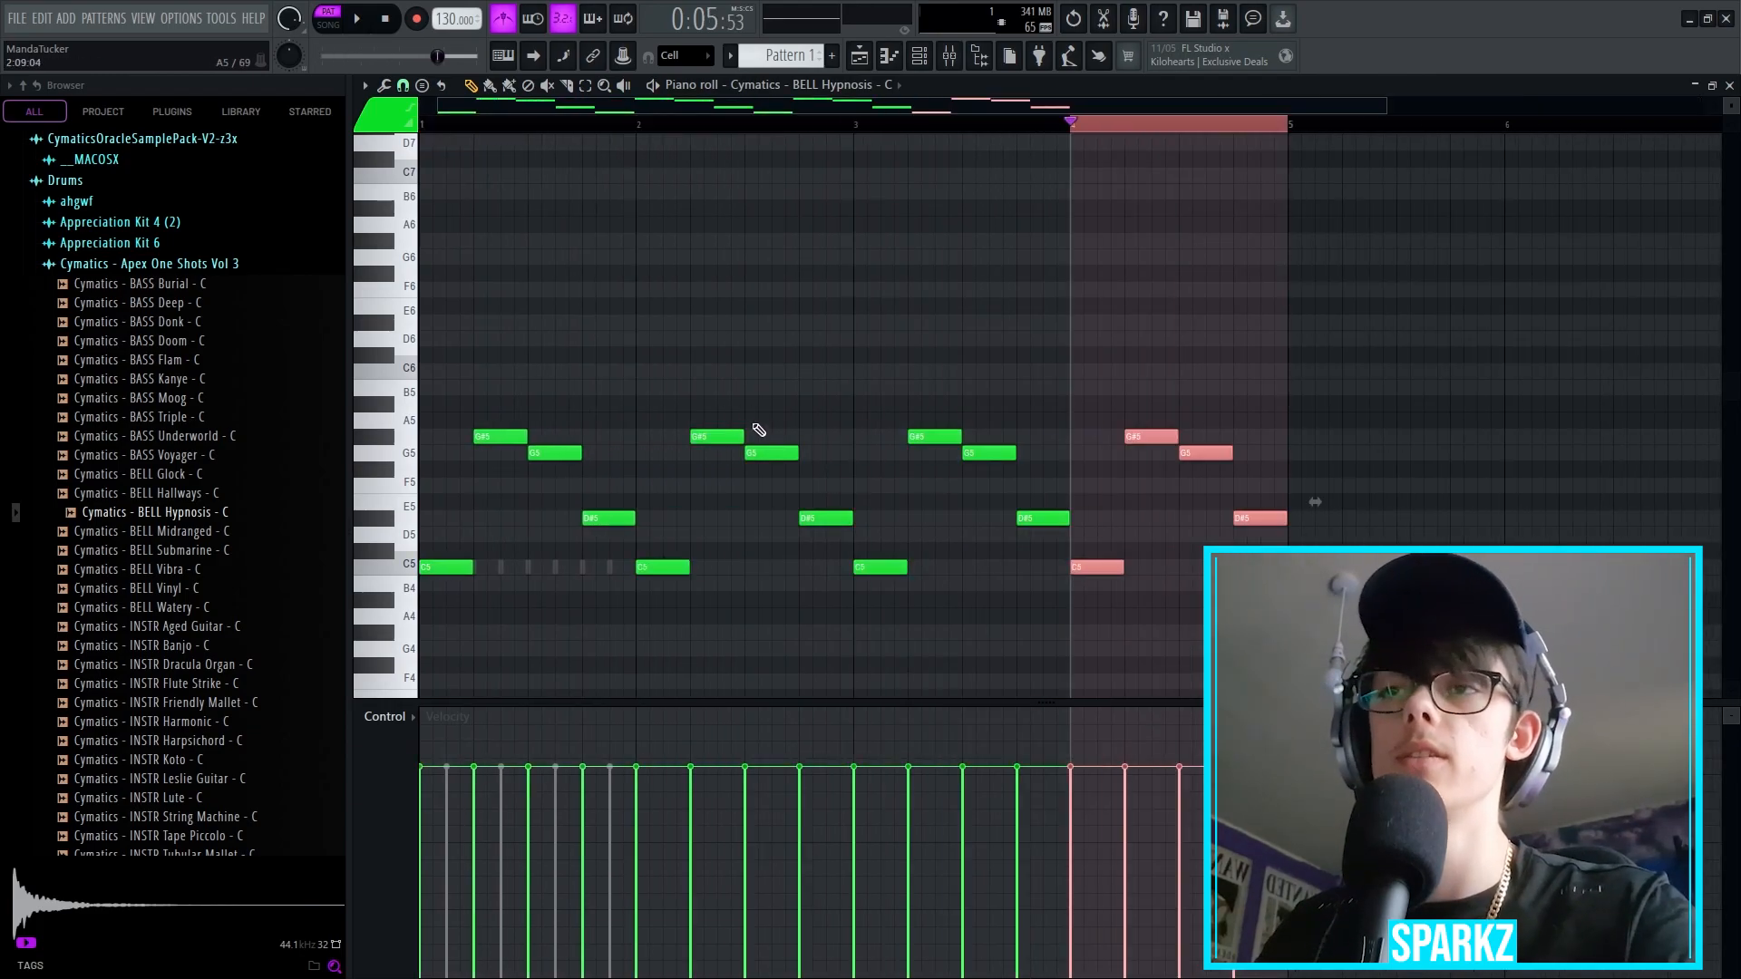
key(ctrl+a)
key(ctrl+d)
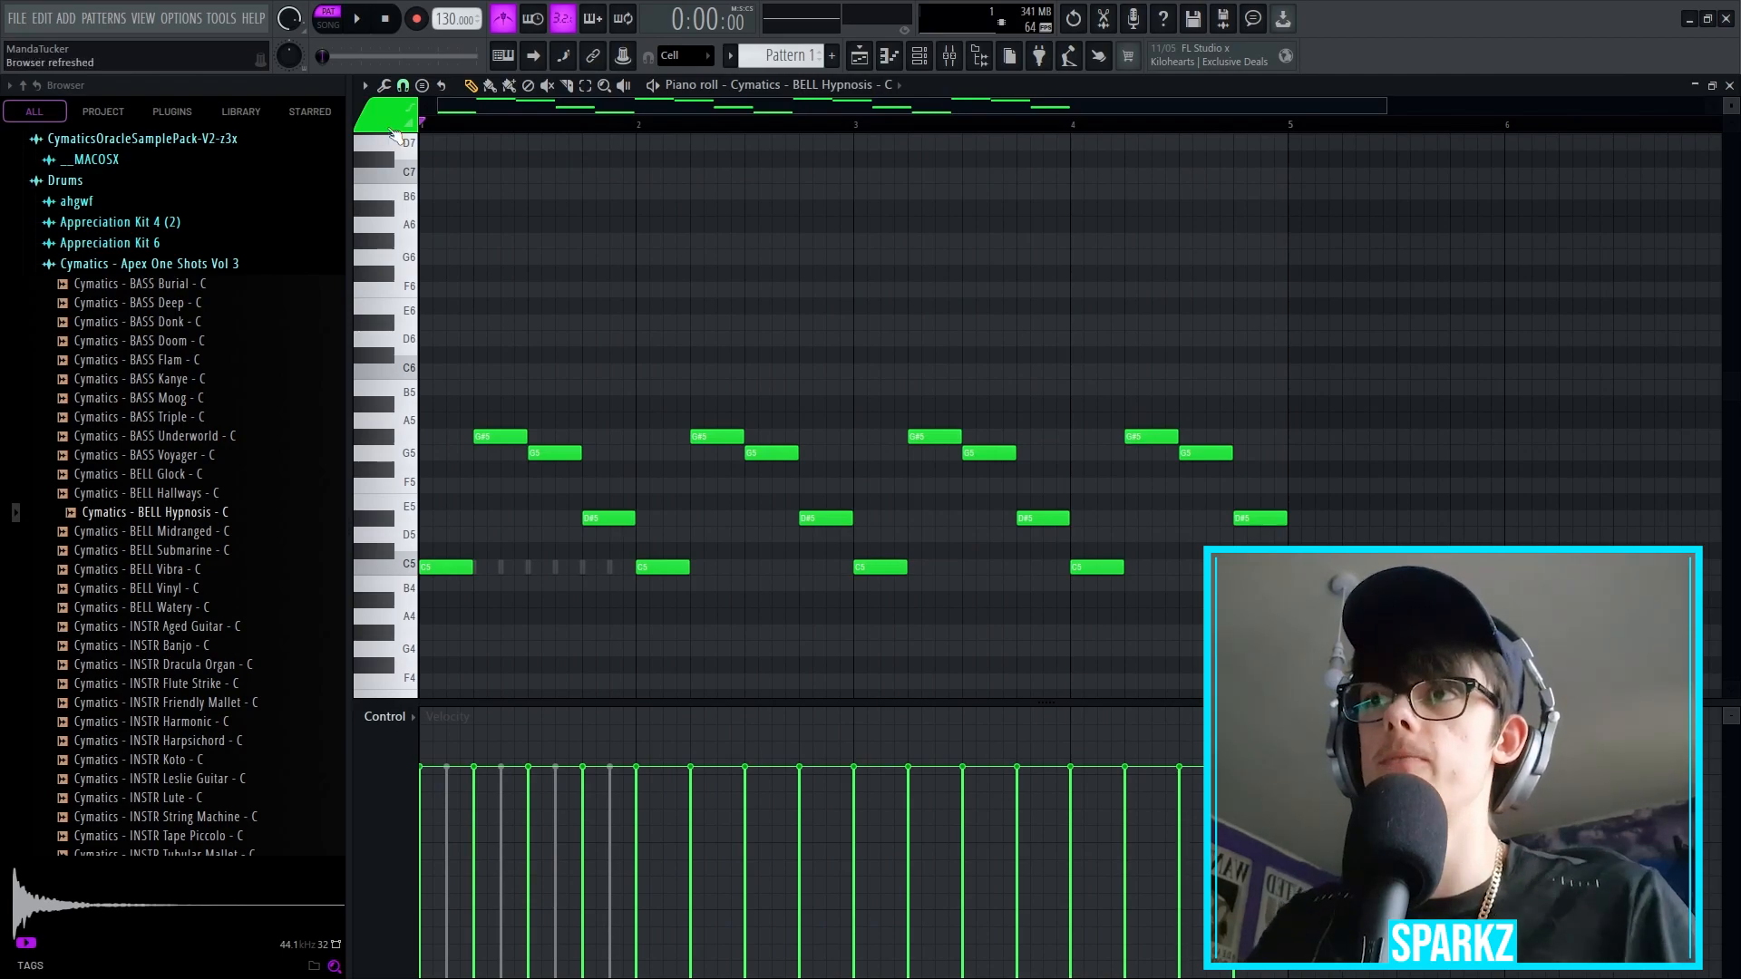
Step: Play back the four-bar bell melody and close the piano roll
key(space)
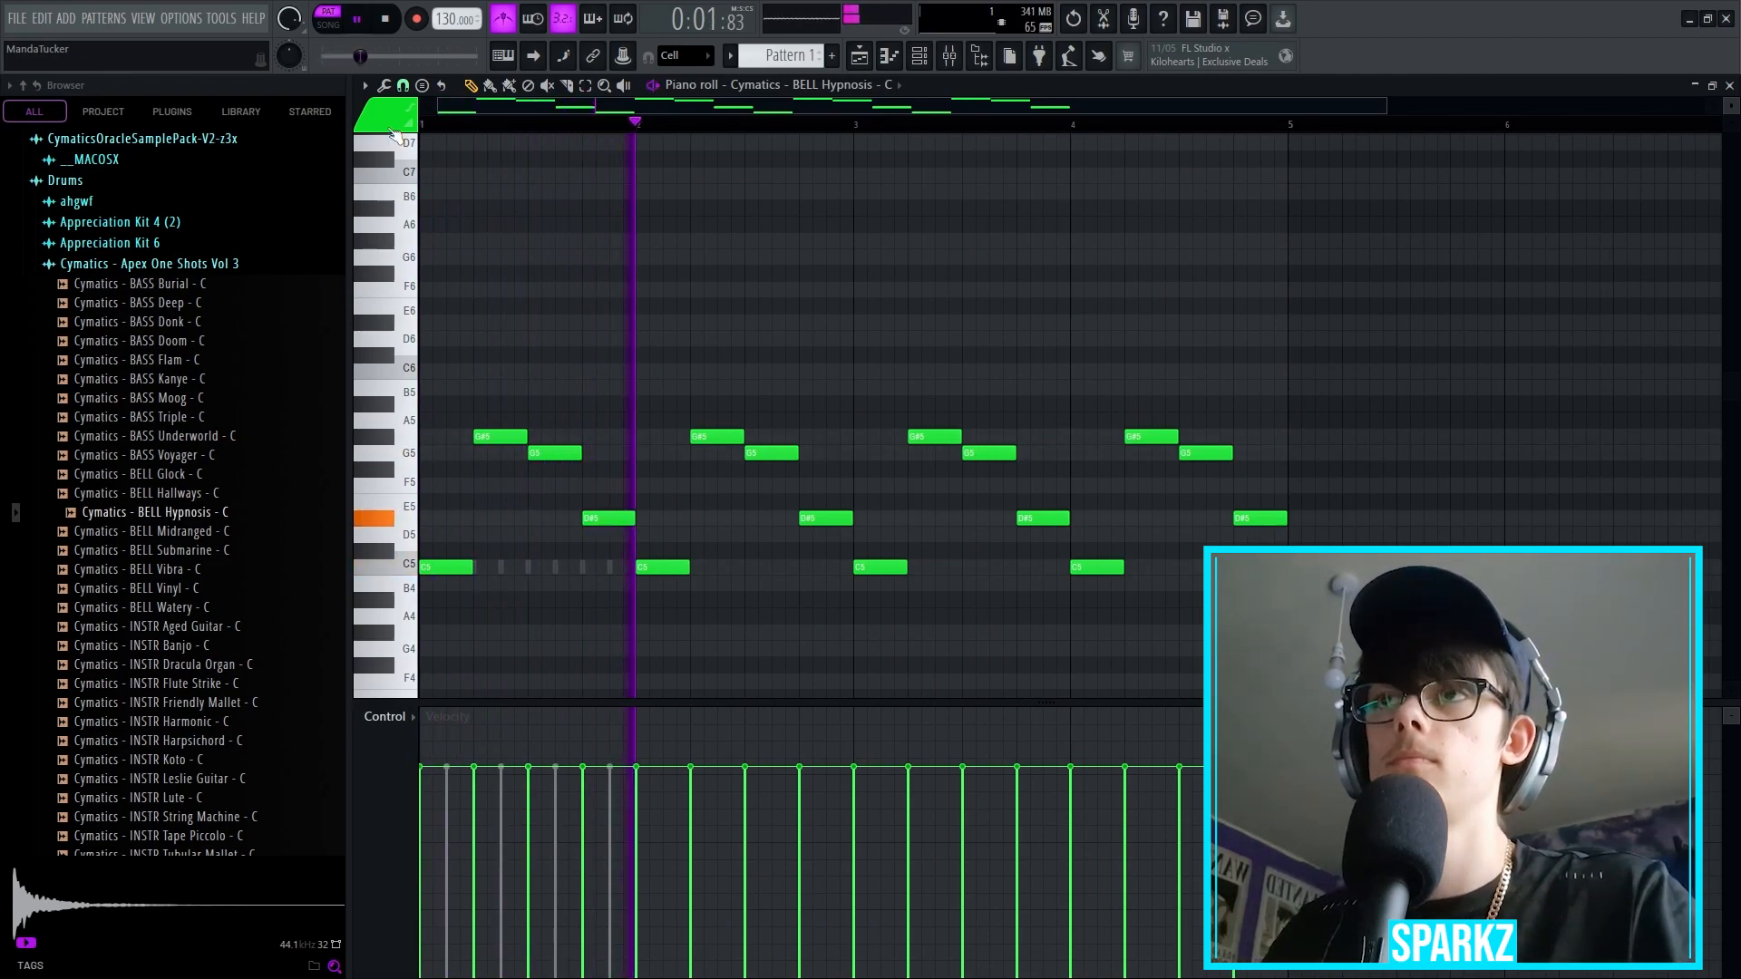
key(F7)
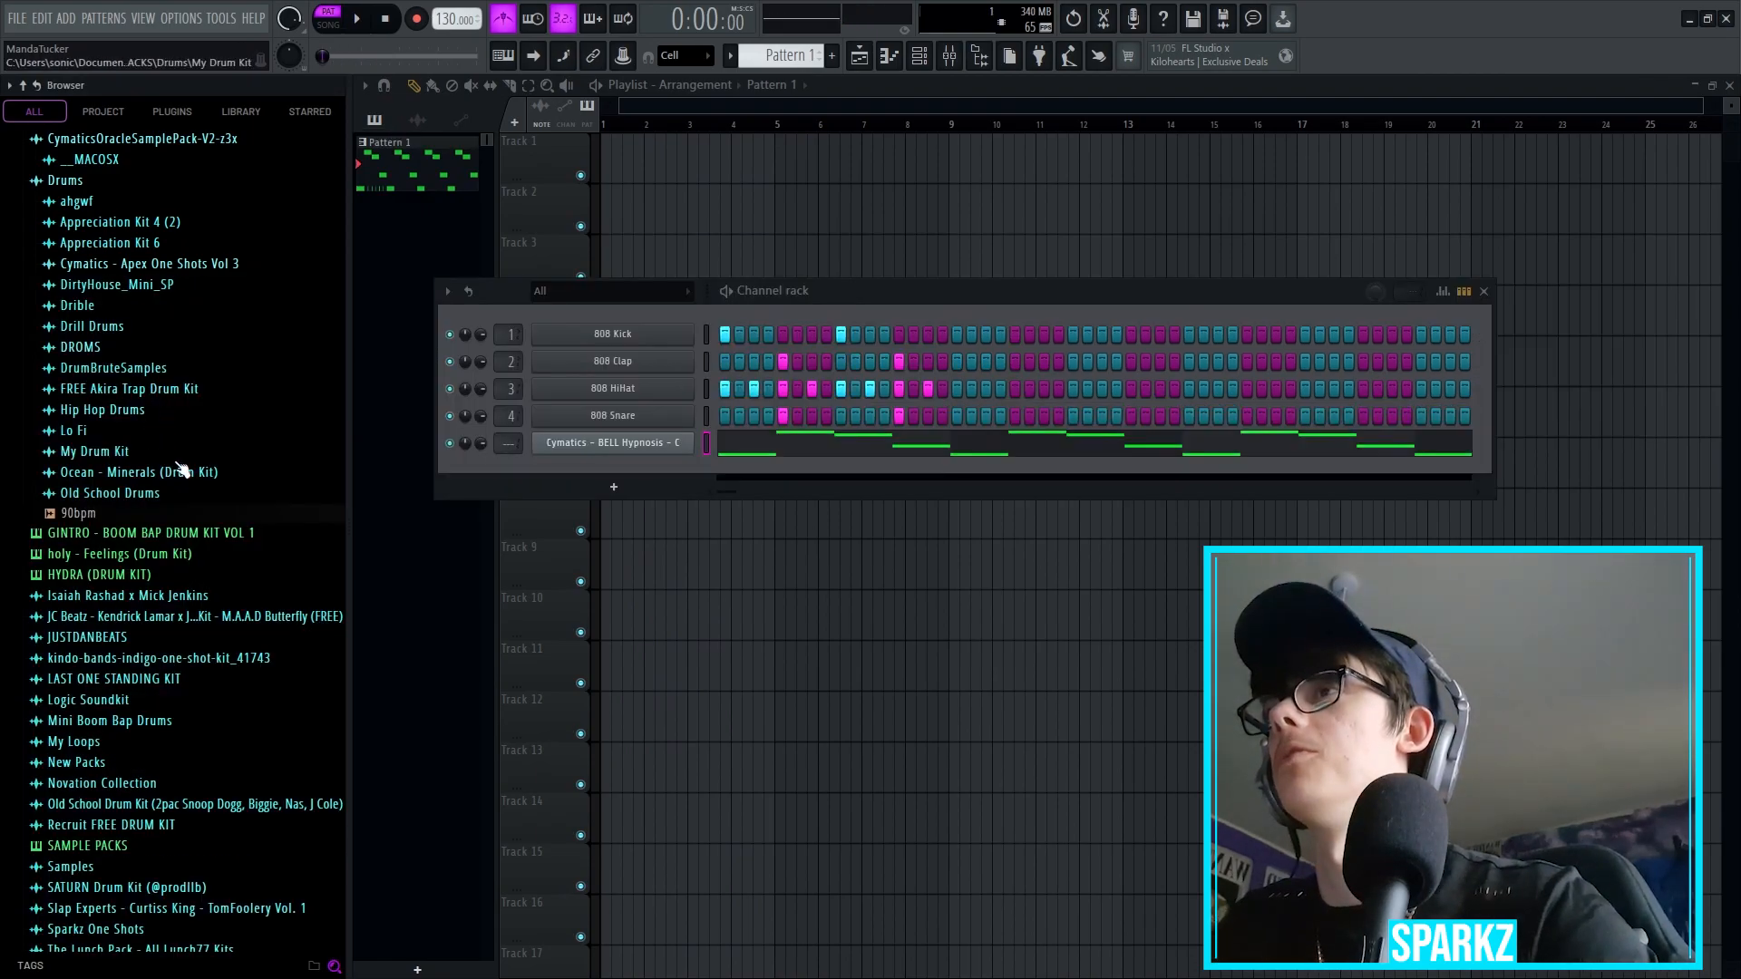
Step: Audition the Cymatics Diamonds kicks in the Hip Hop Drums folder and replace the 808 Kick with Cymatics - Diamonds Kick 2 - C
scroll(181, 463, down, 2)
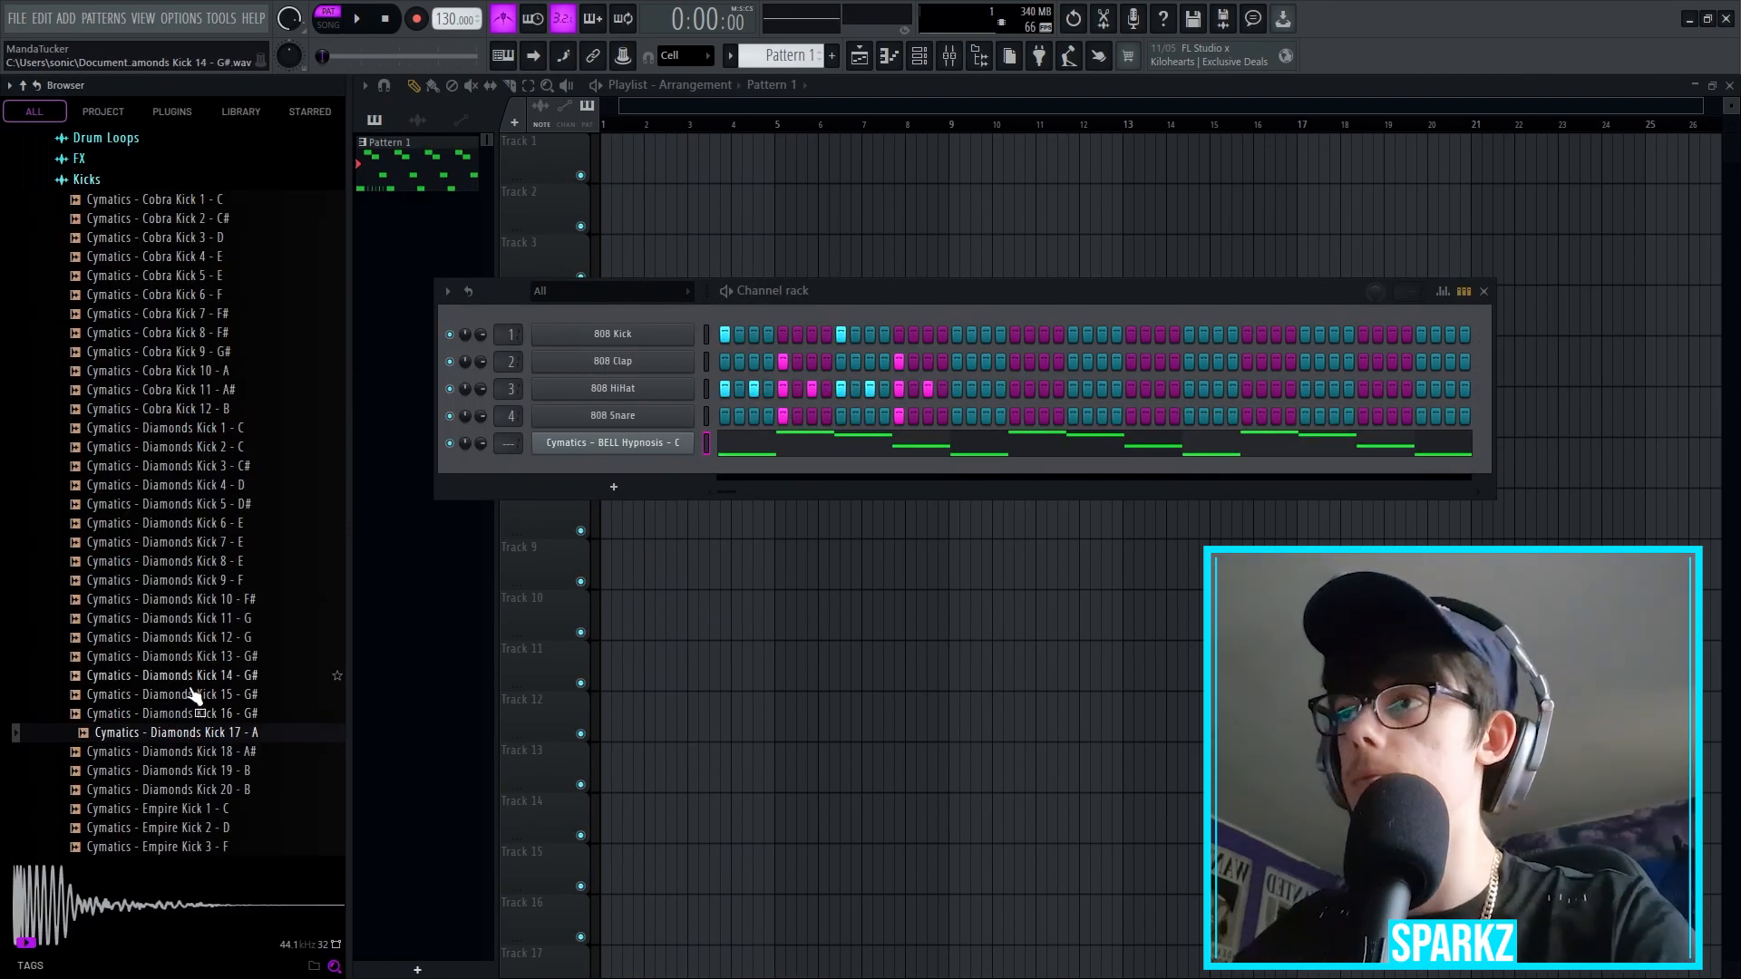
scroll(192, 694, down, 2)
click(212, 505)
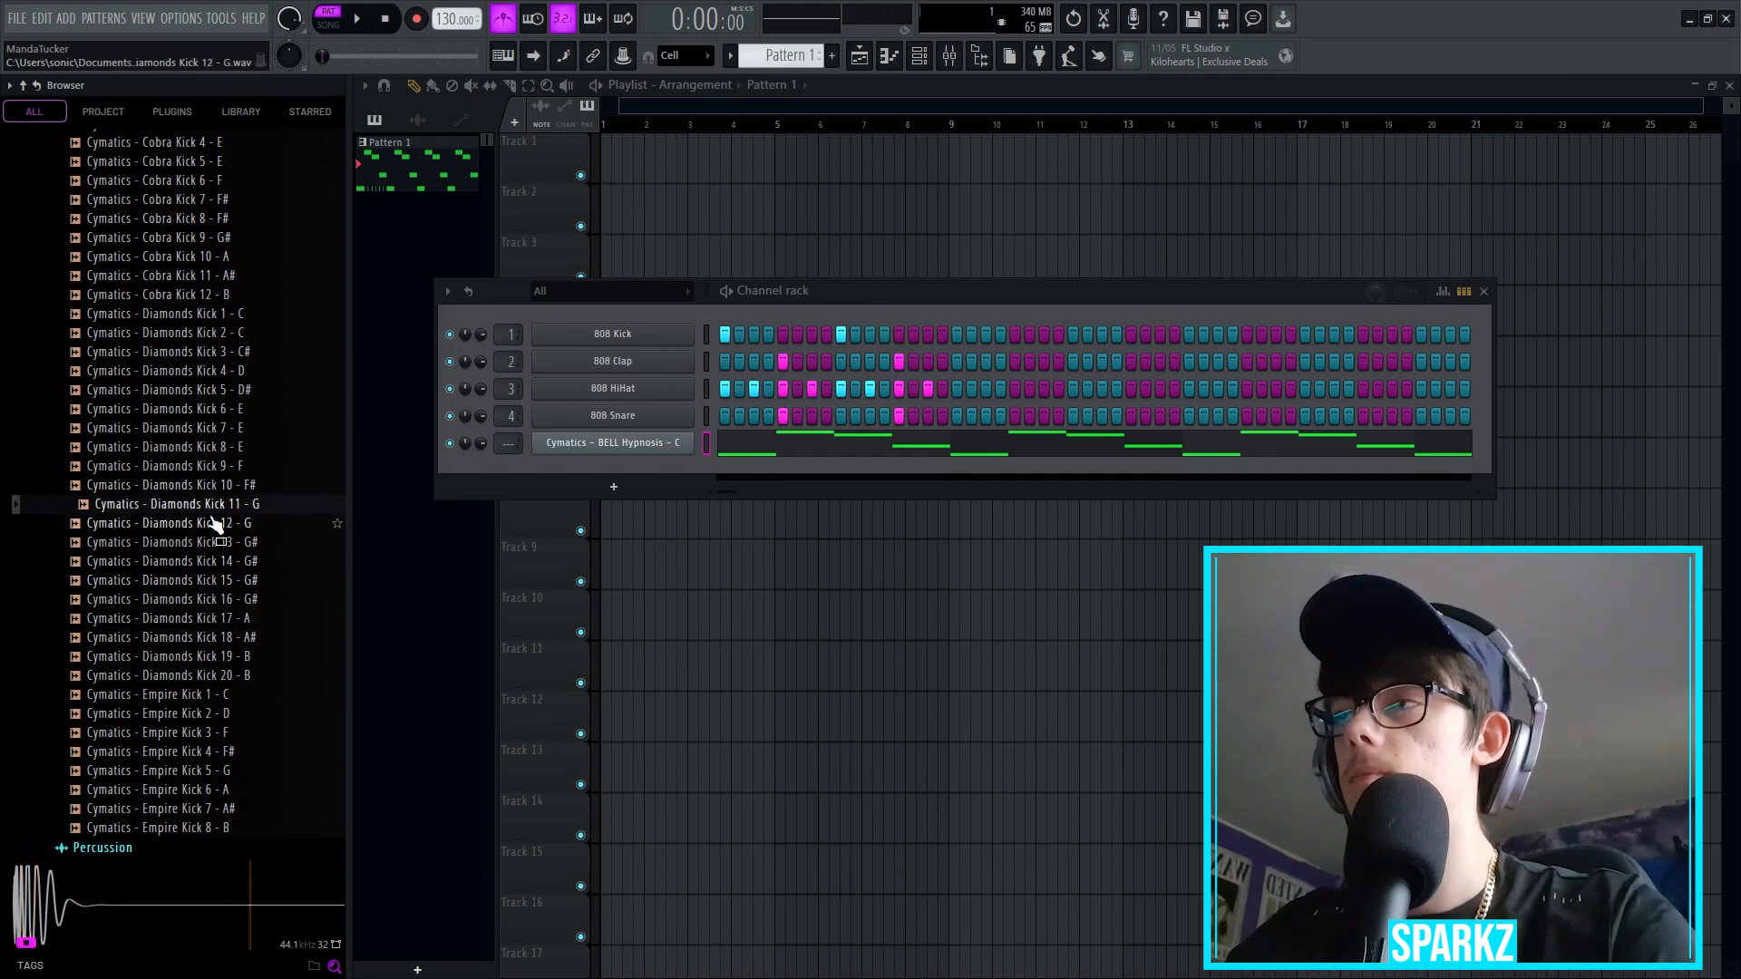
click(210, 520)
click(214, 390)
click(220, 314)
click(220, 334)
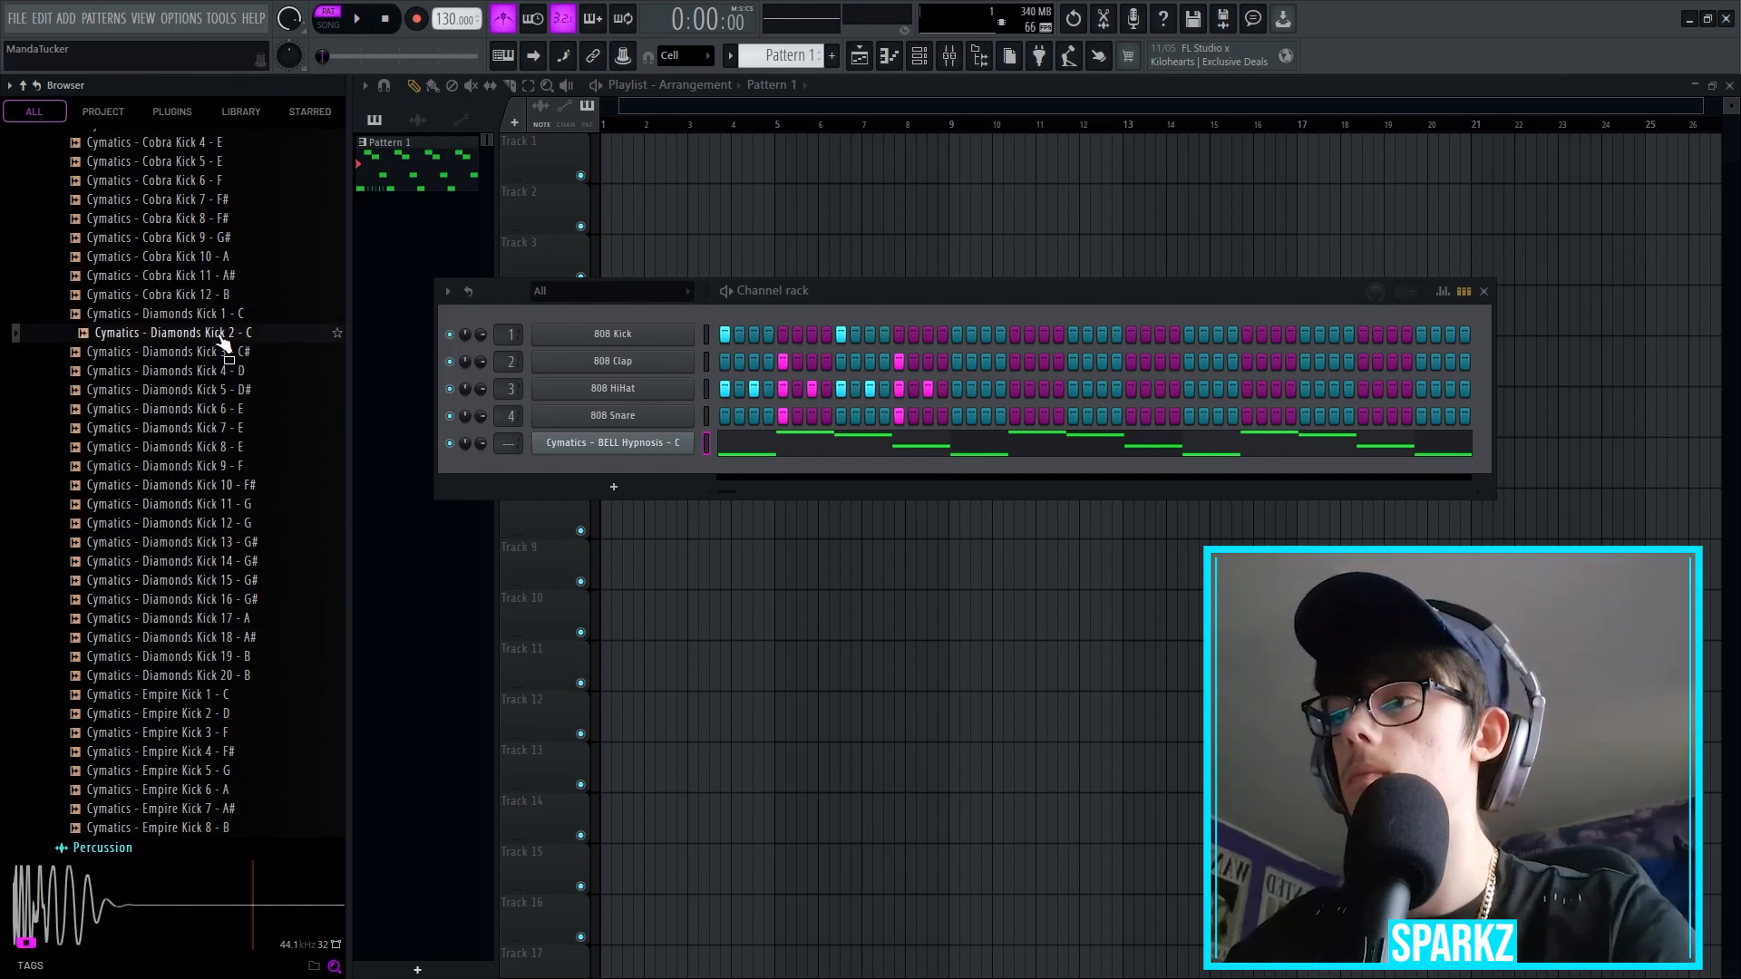
key(Up)
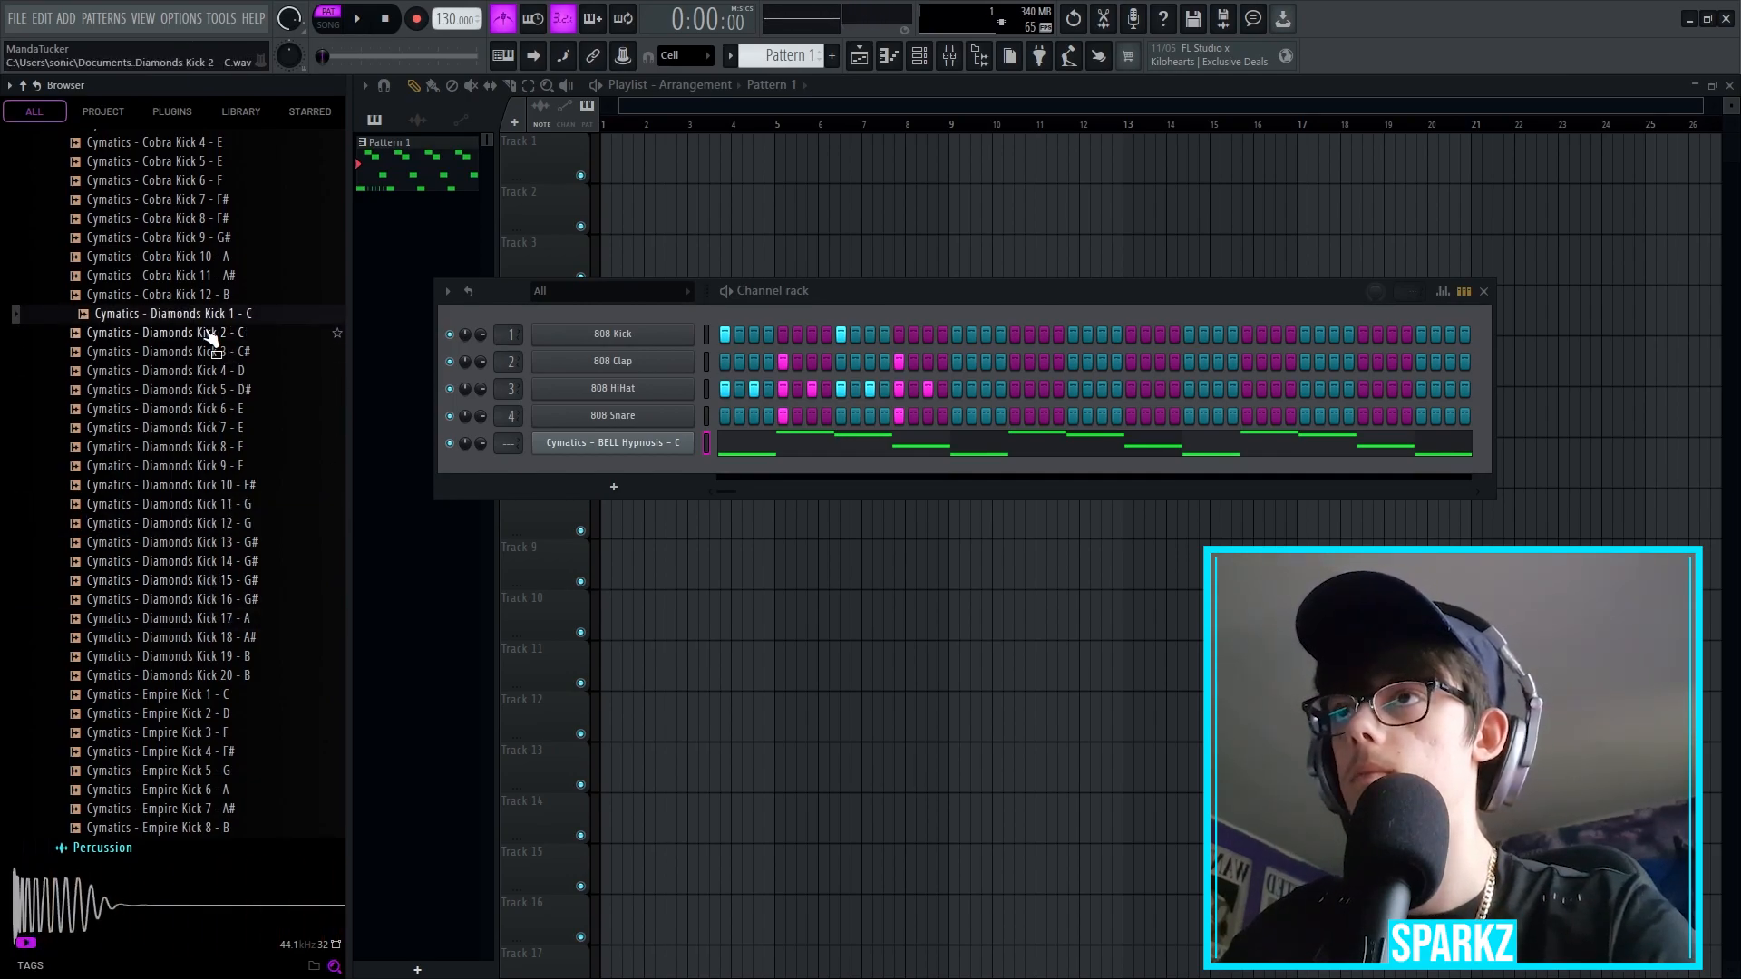
click(210, 334)
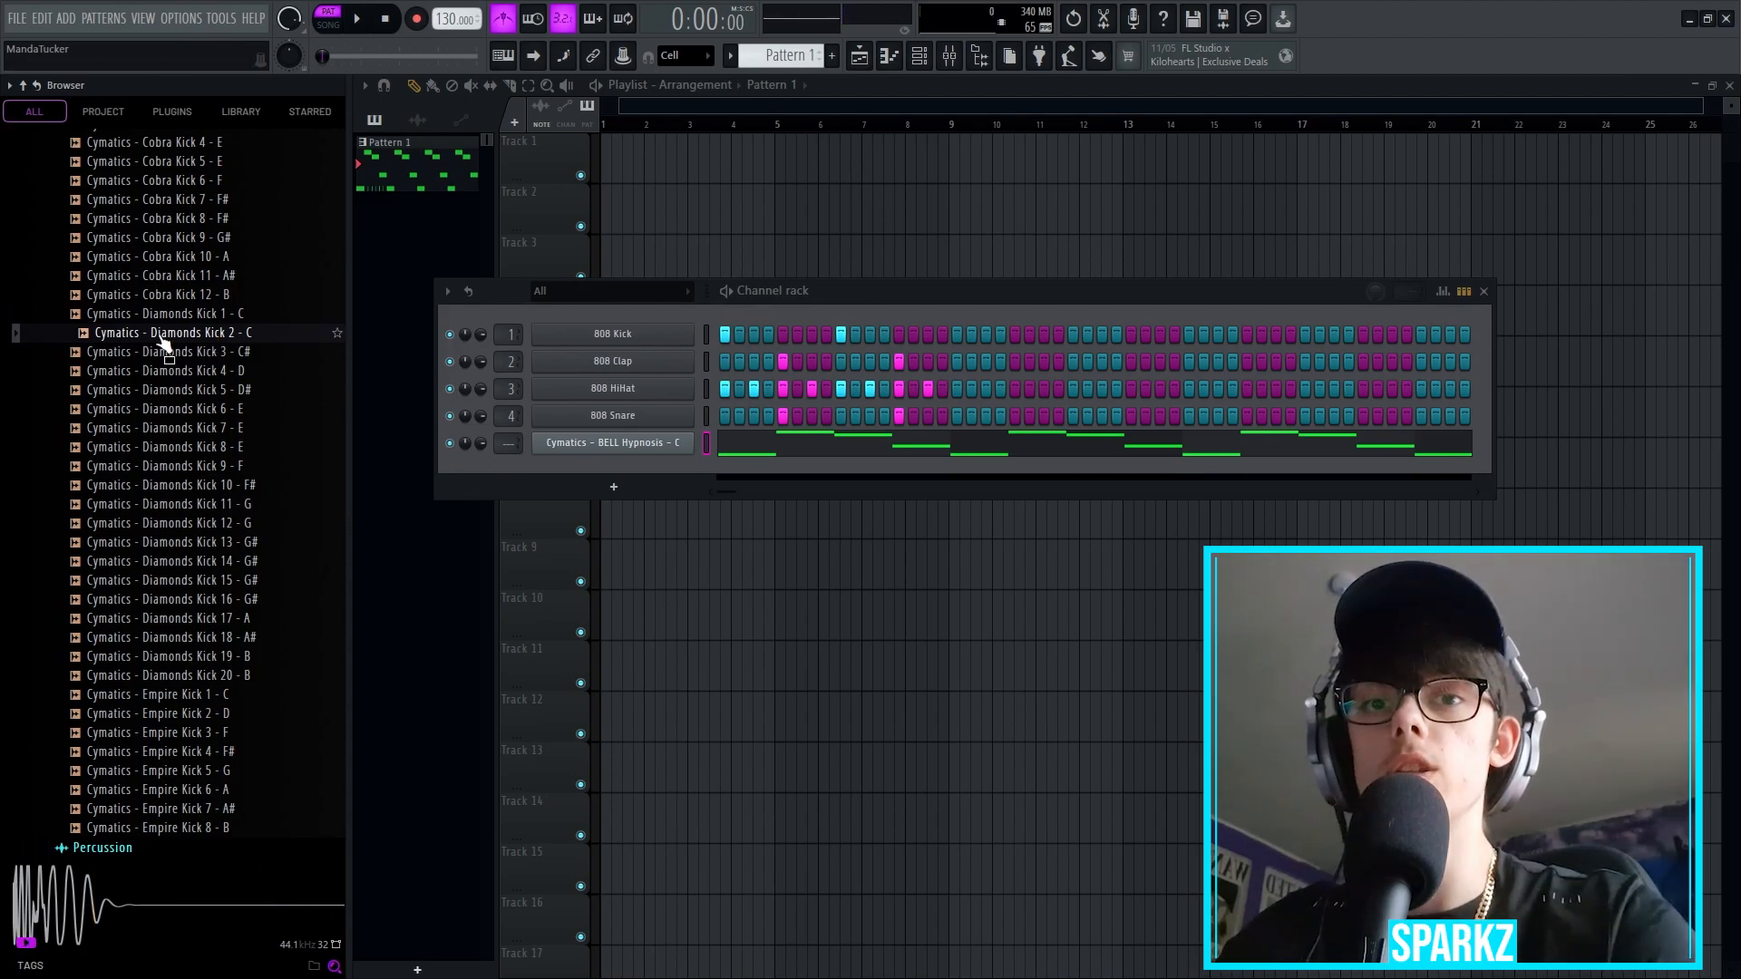
drag(160, 339, 595, 334)
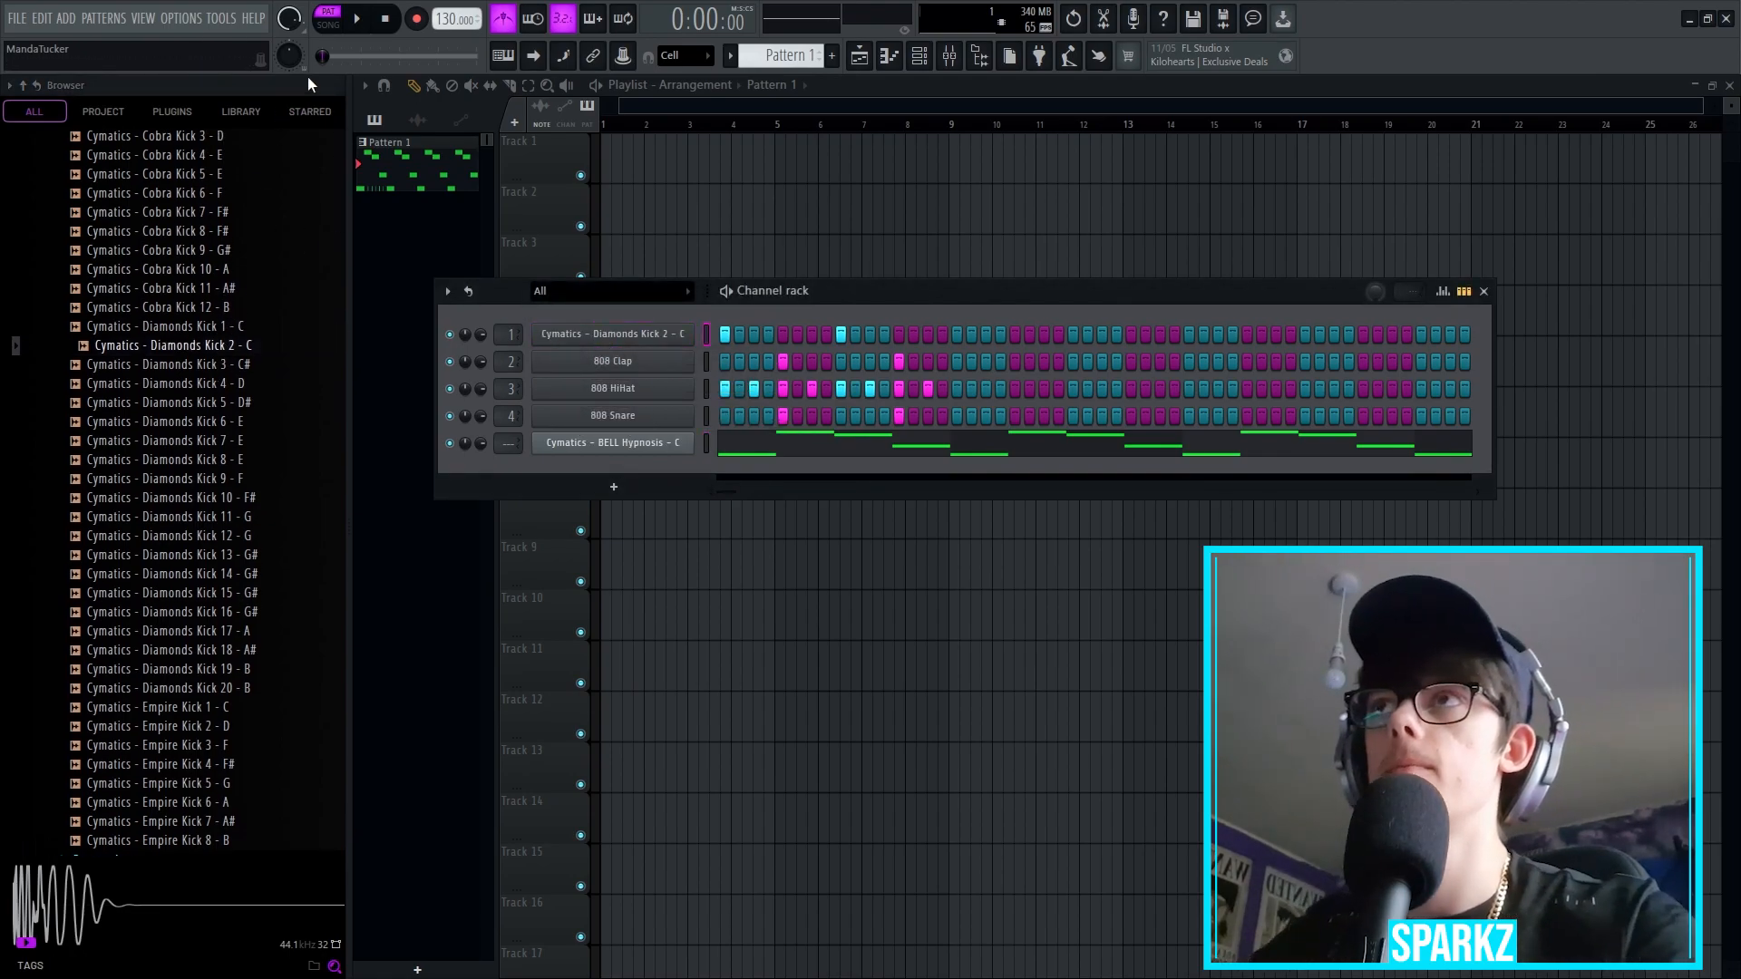
Step: Repeat the kick, clap, hi-hat and snare steps across the bell melody's length and play the pattern
click(357, 19)
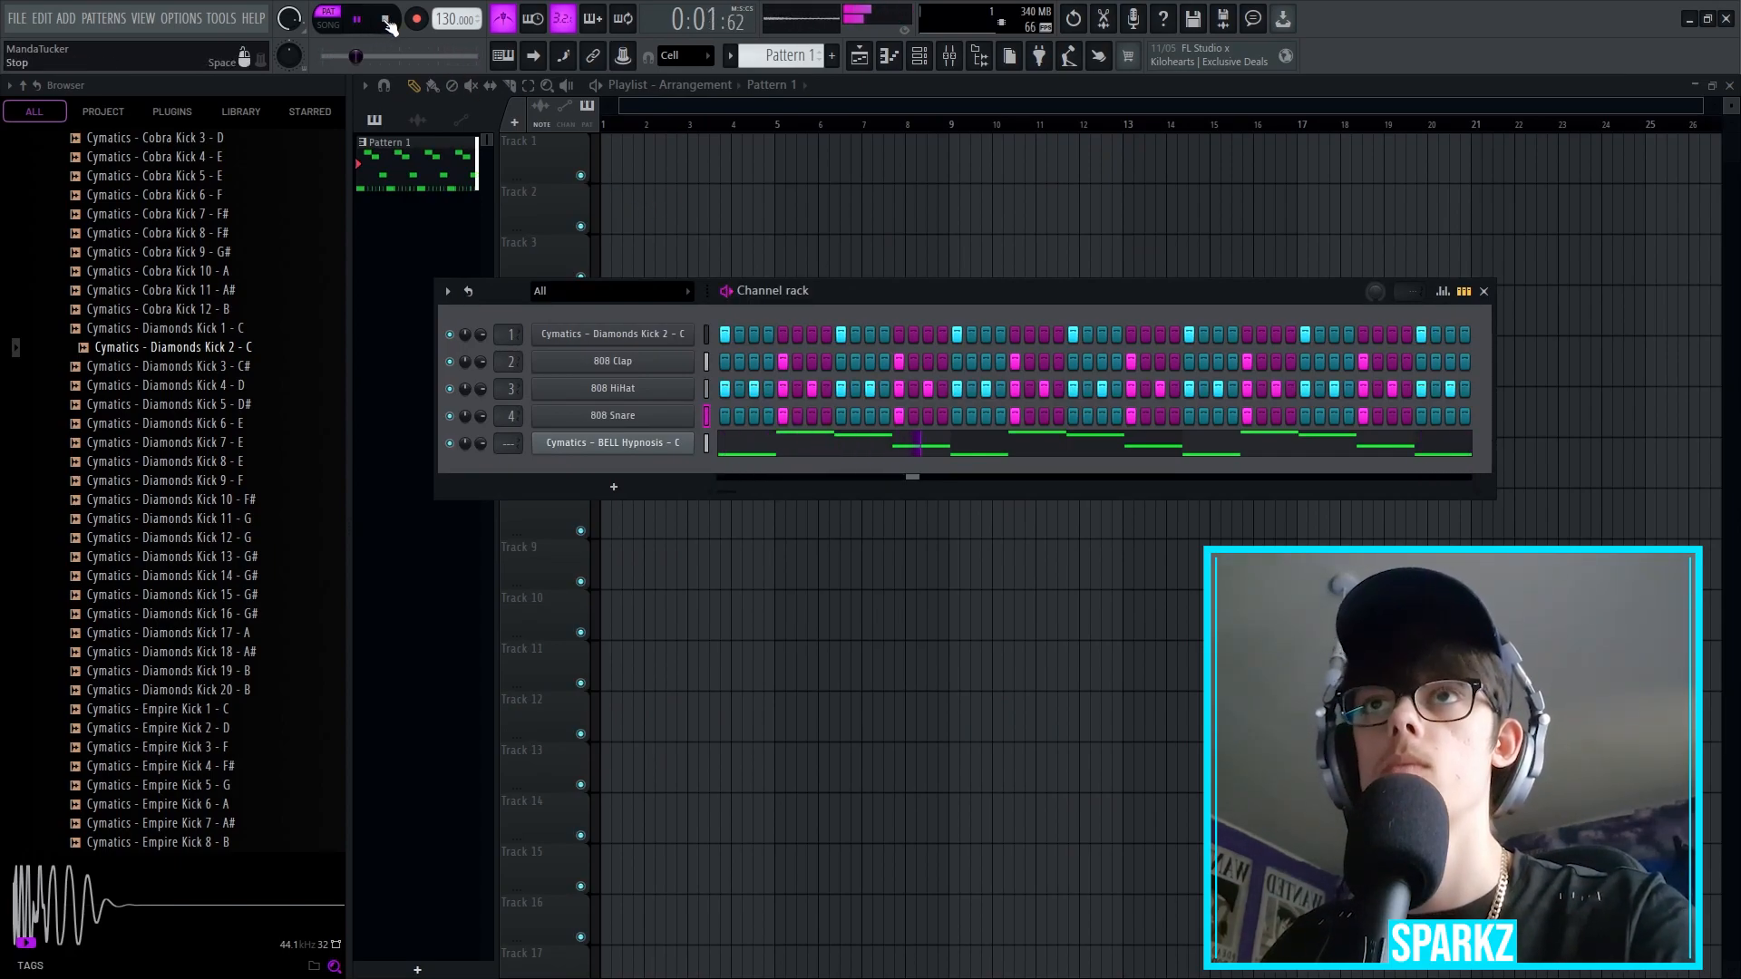
click(388, 33)
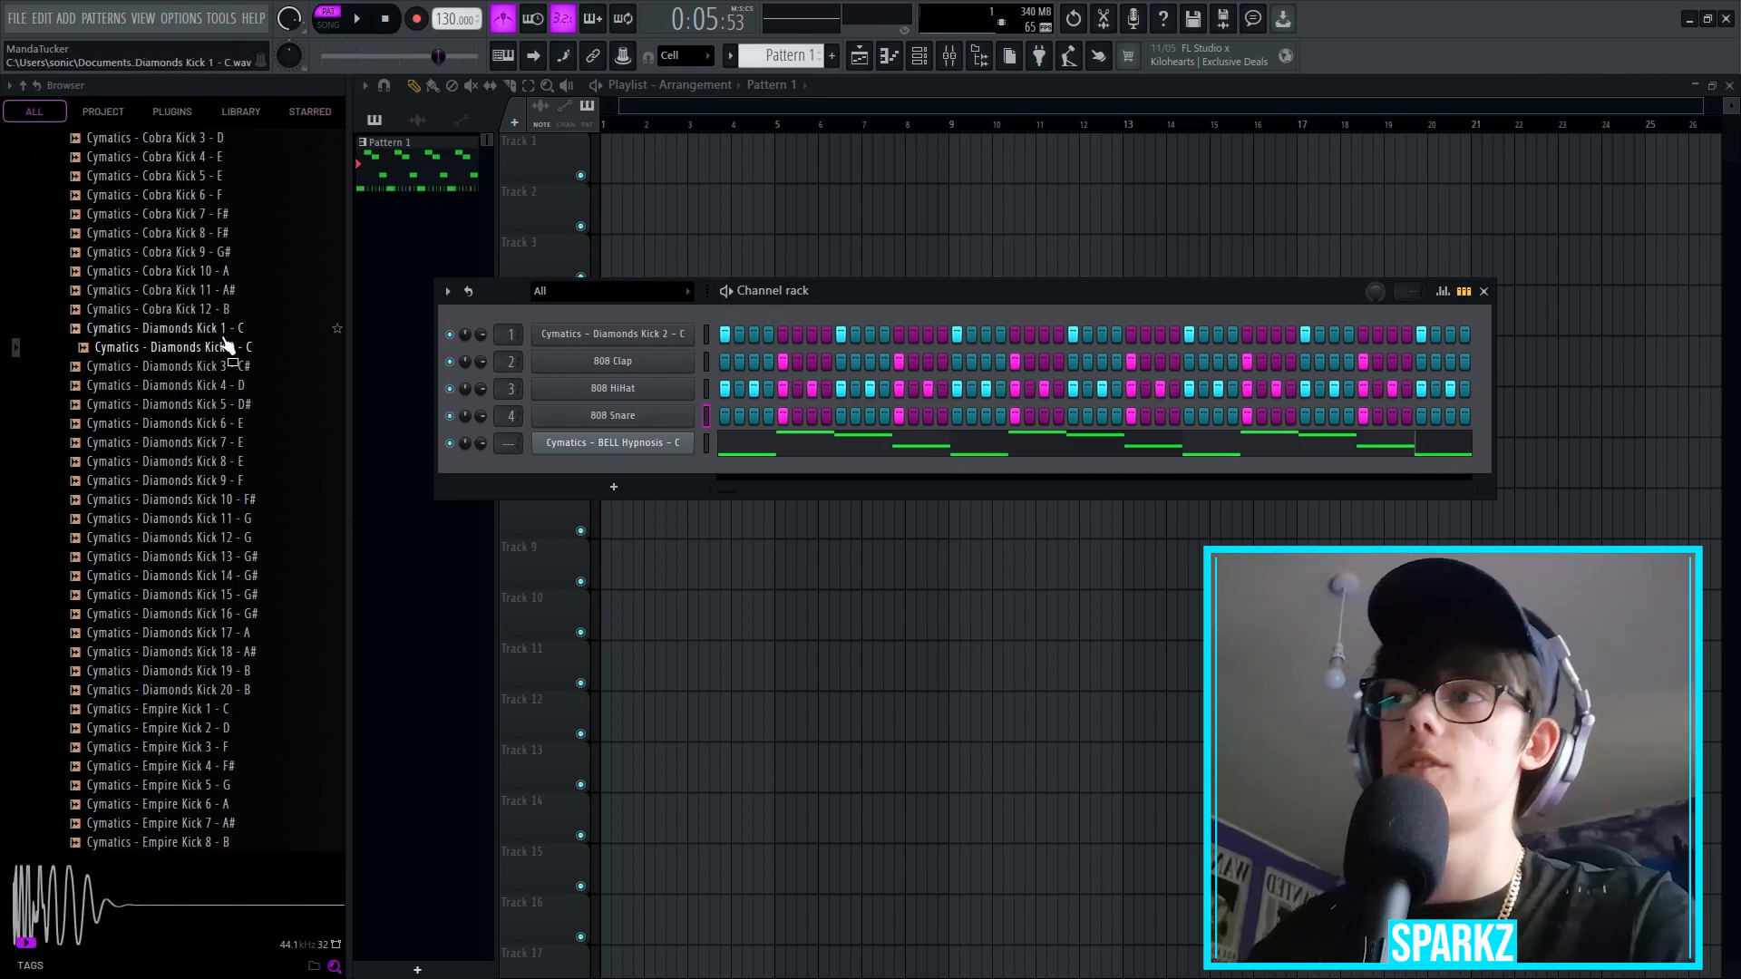
Step: Replace the 808 Snare with Cymatics - Cobra Snare 8 - A and the 808 HiHat with Cymatics - Diamonds Closed Hihat 2
scroll(194, 439, up, 10)
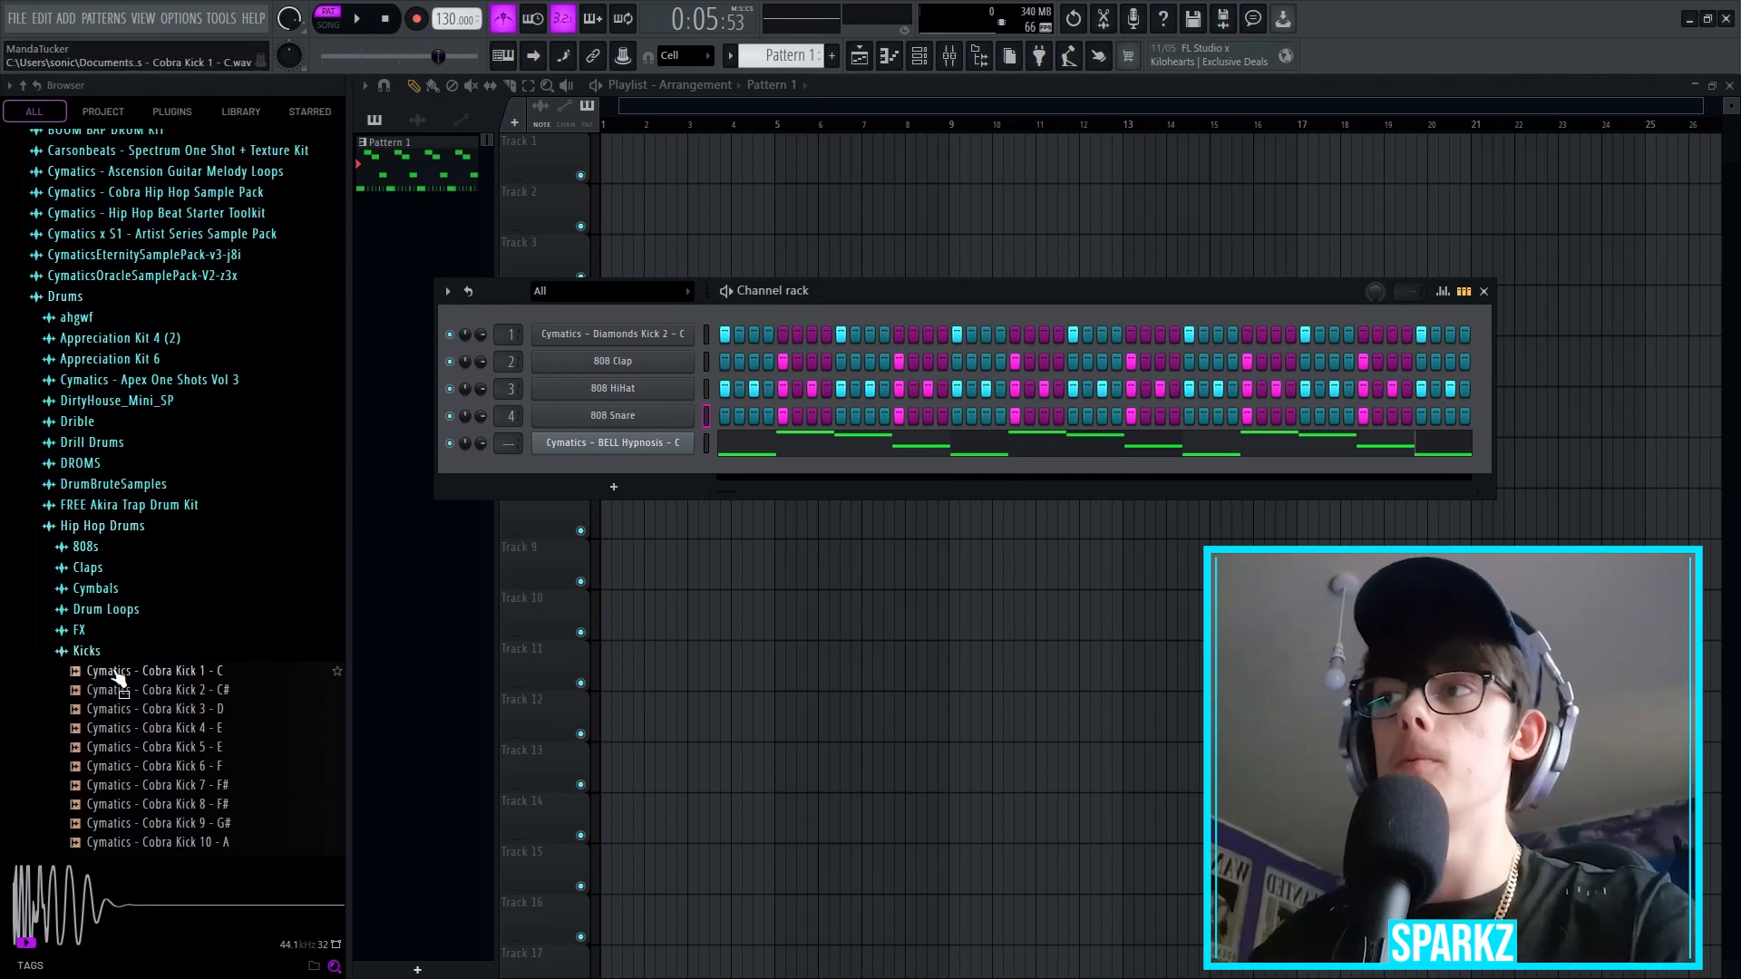
click(116, 657)
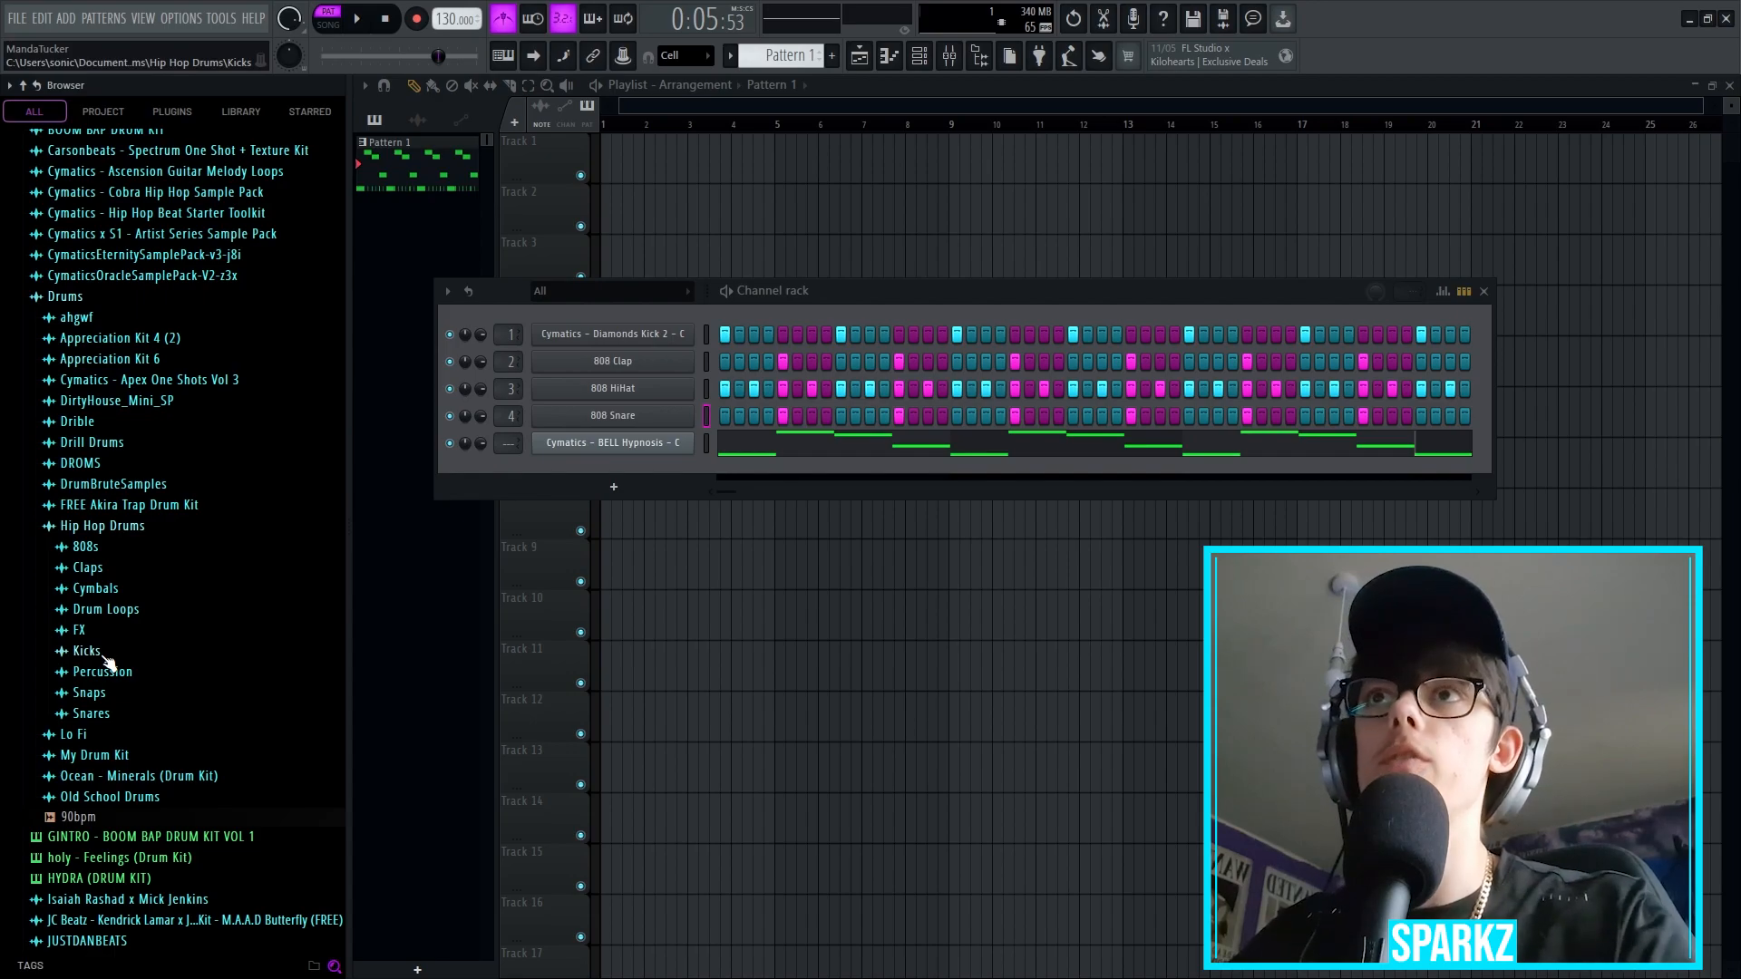
drag(809, 295, 848, 291)
right_click(660, 438)
click(868, 287)
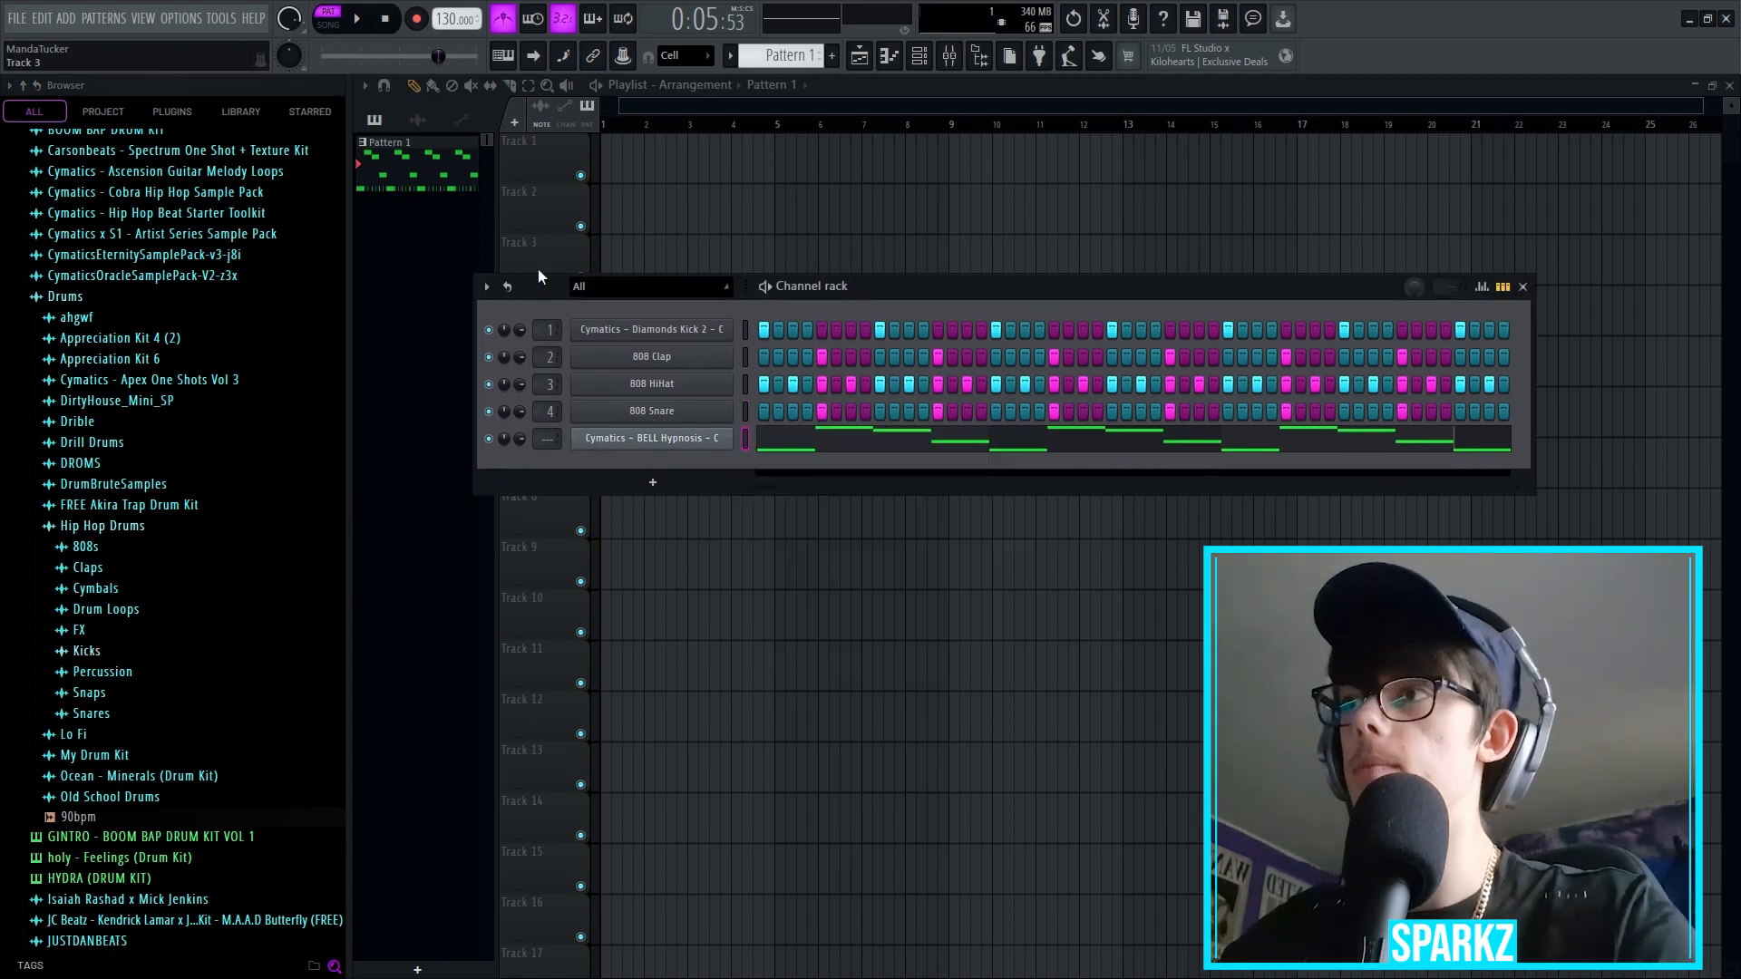
click(91, 714)
click(172, 559)
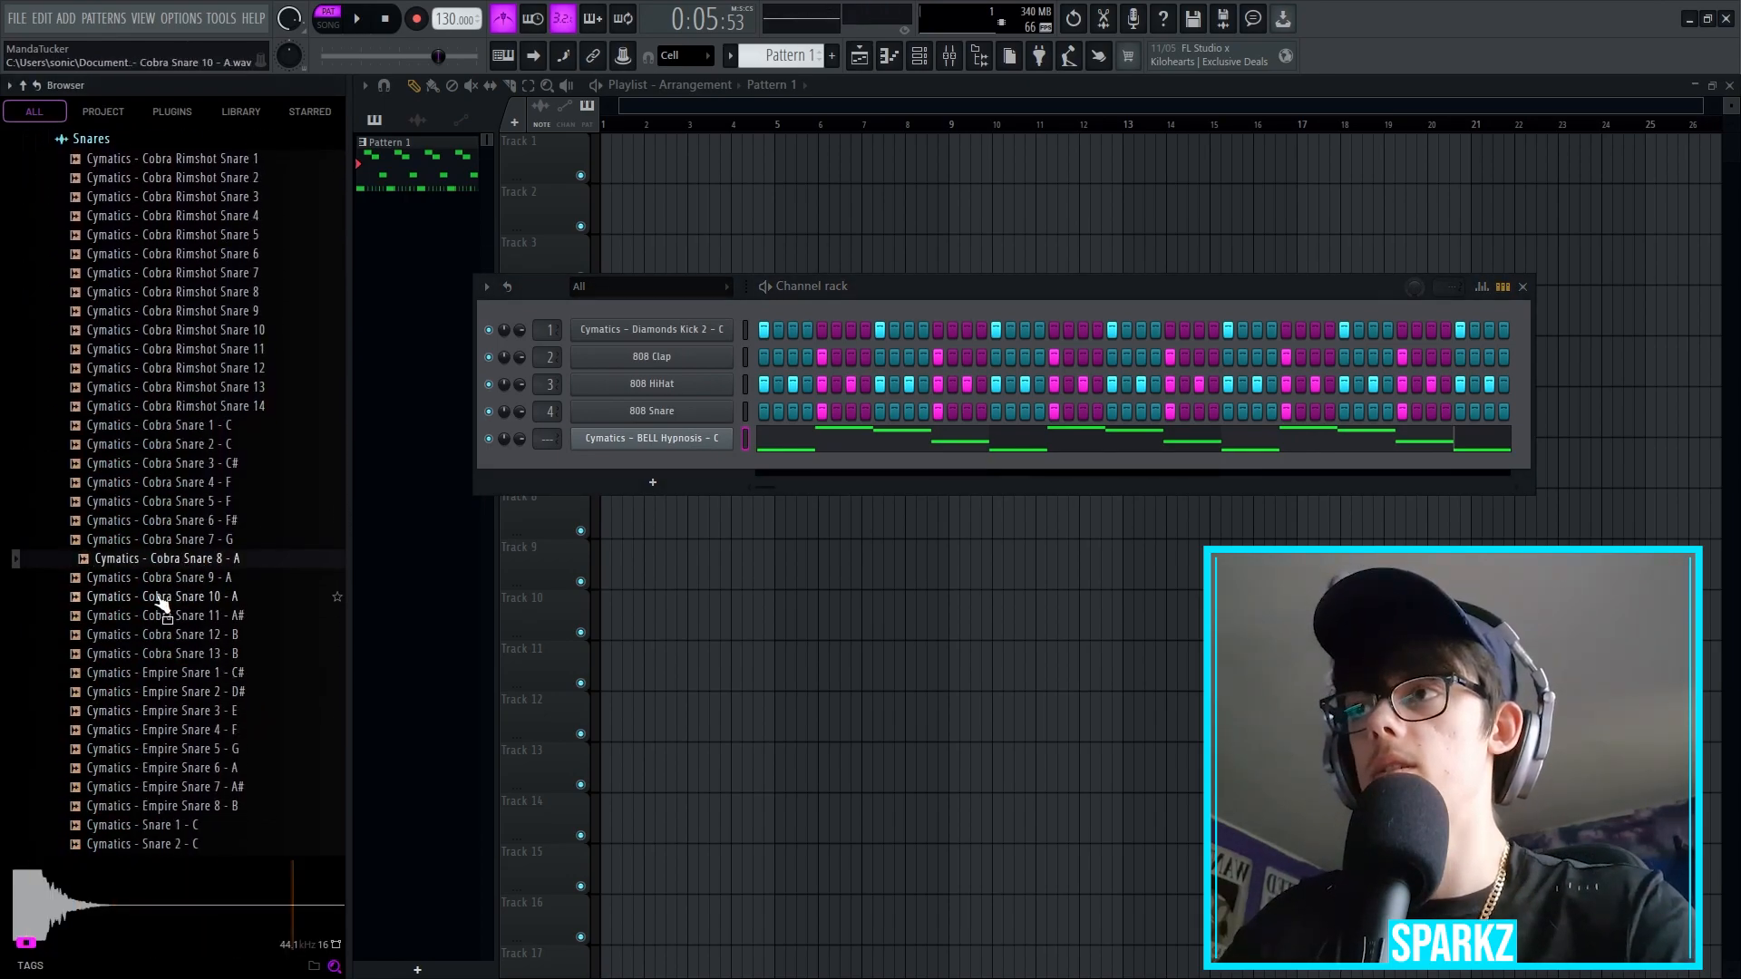
drag(173, 559, 644, 383)
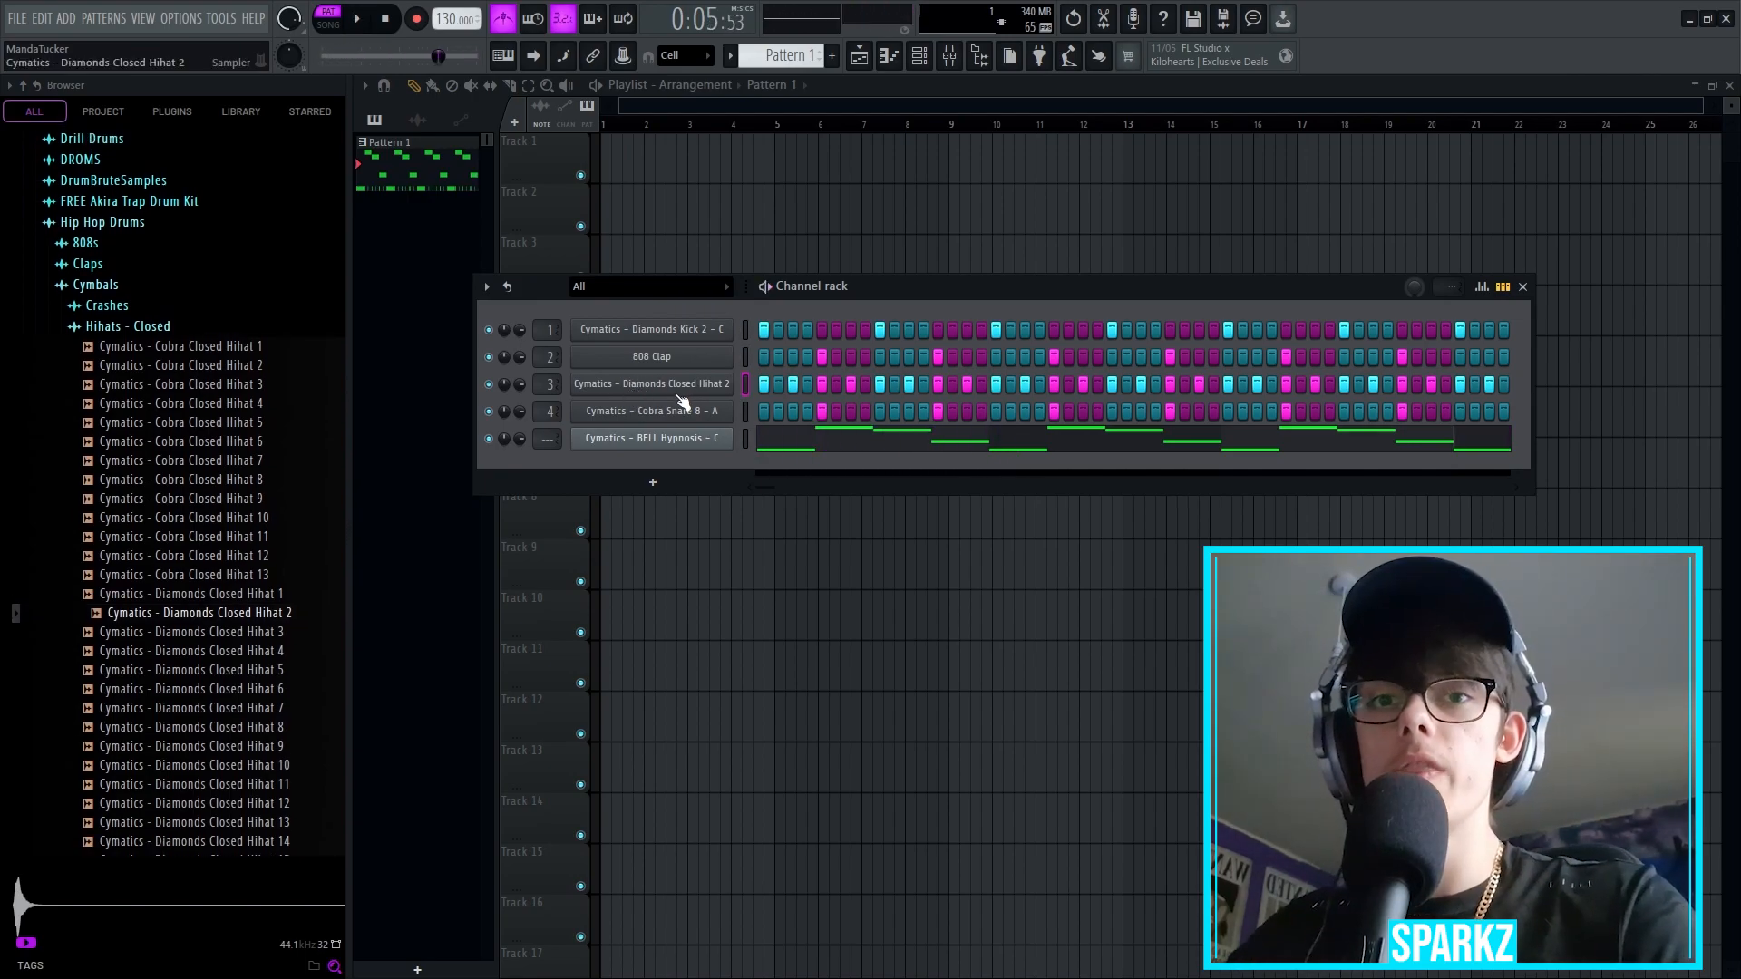
Step: Place Pattern 1 at bar 1 of Track 1 in the playlist and play it in song mode
drag(418, 168, 614, 170)
click(713, 125)
key(space)
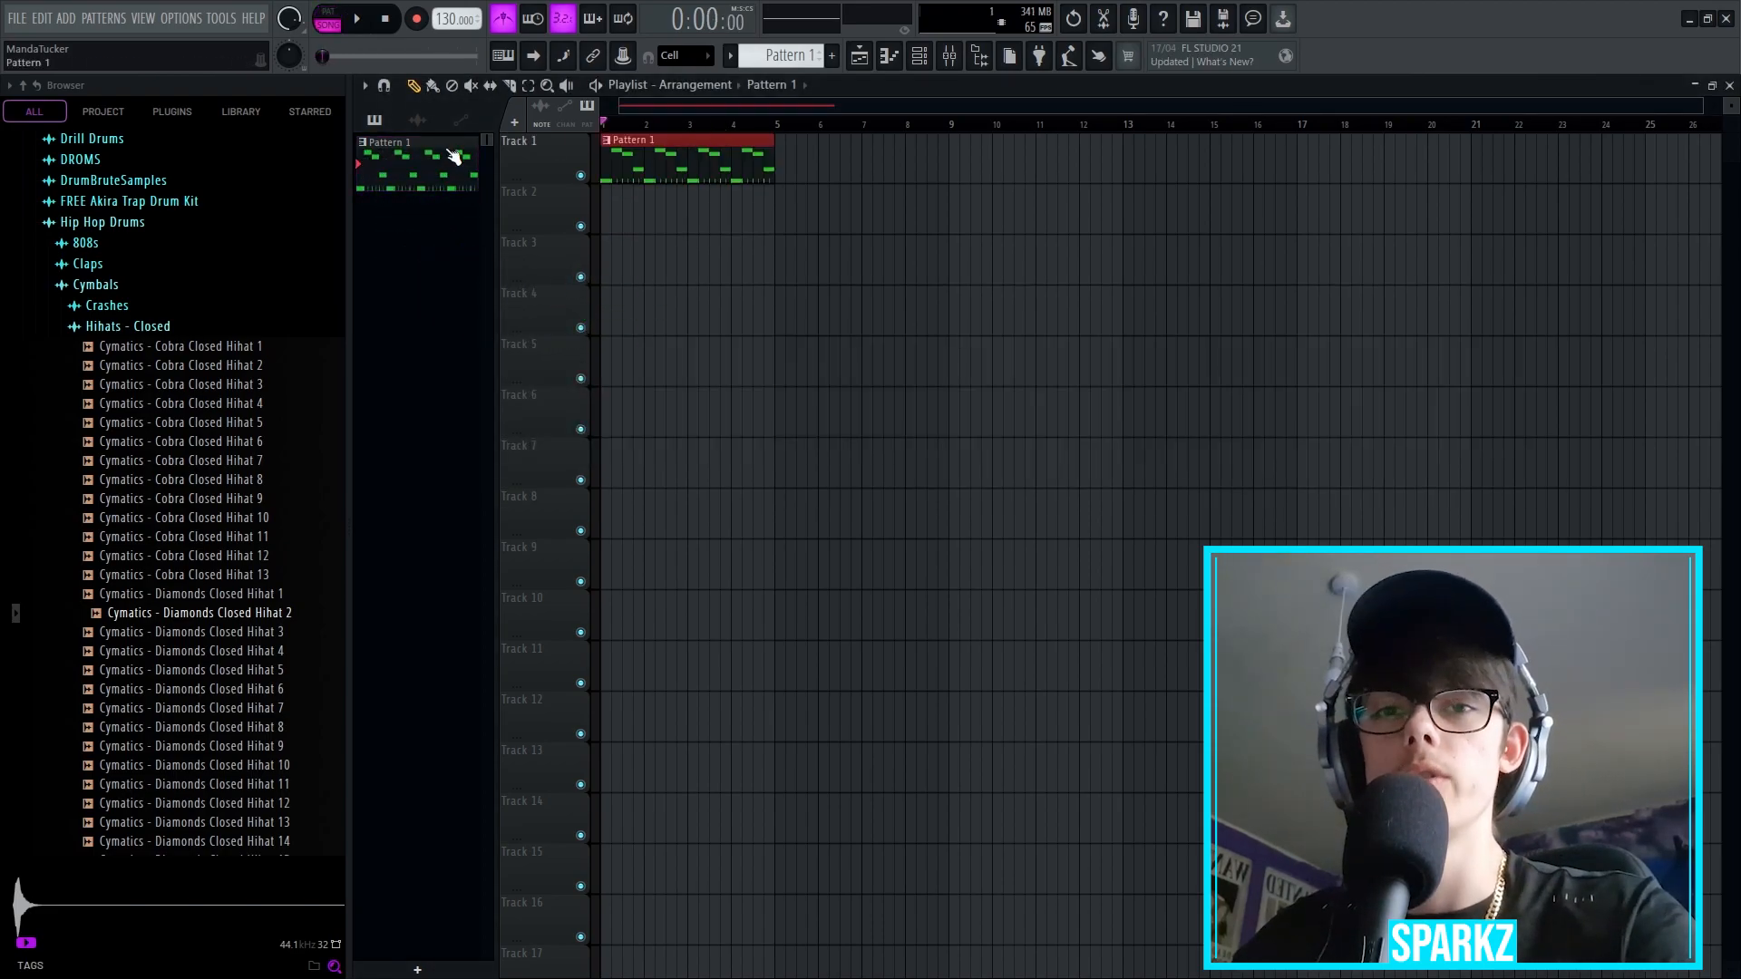
Step: Split Pattern 1 by channel into separate clips at bars 5 to 8 on Tracks 1 to 5
right_click(405, 156)
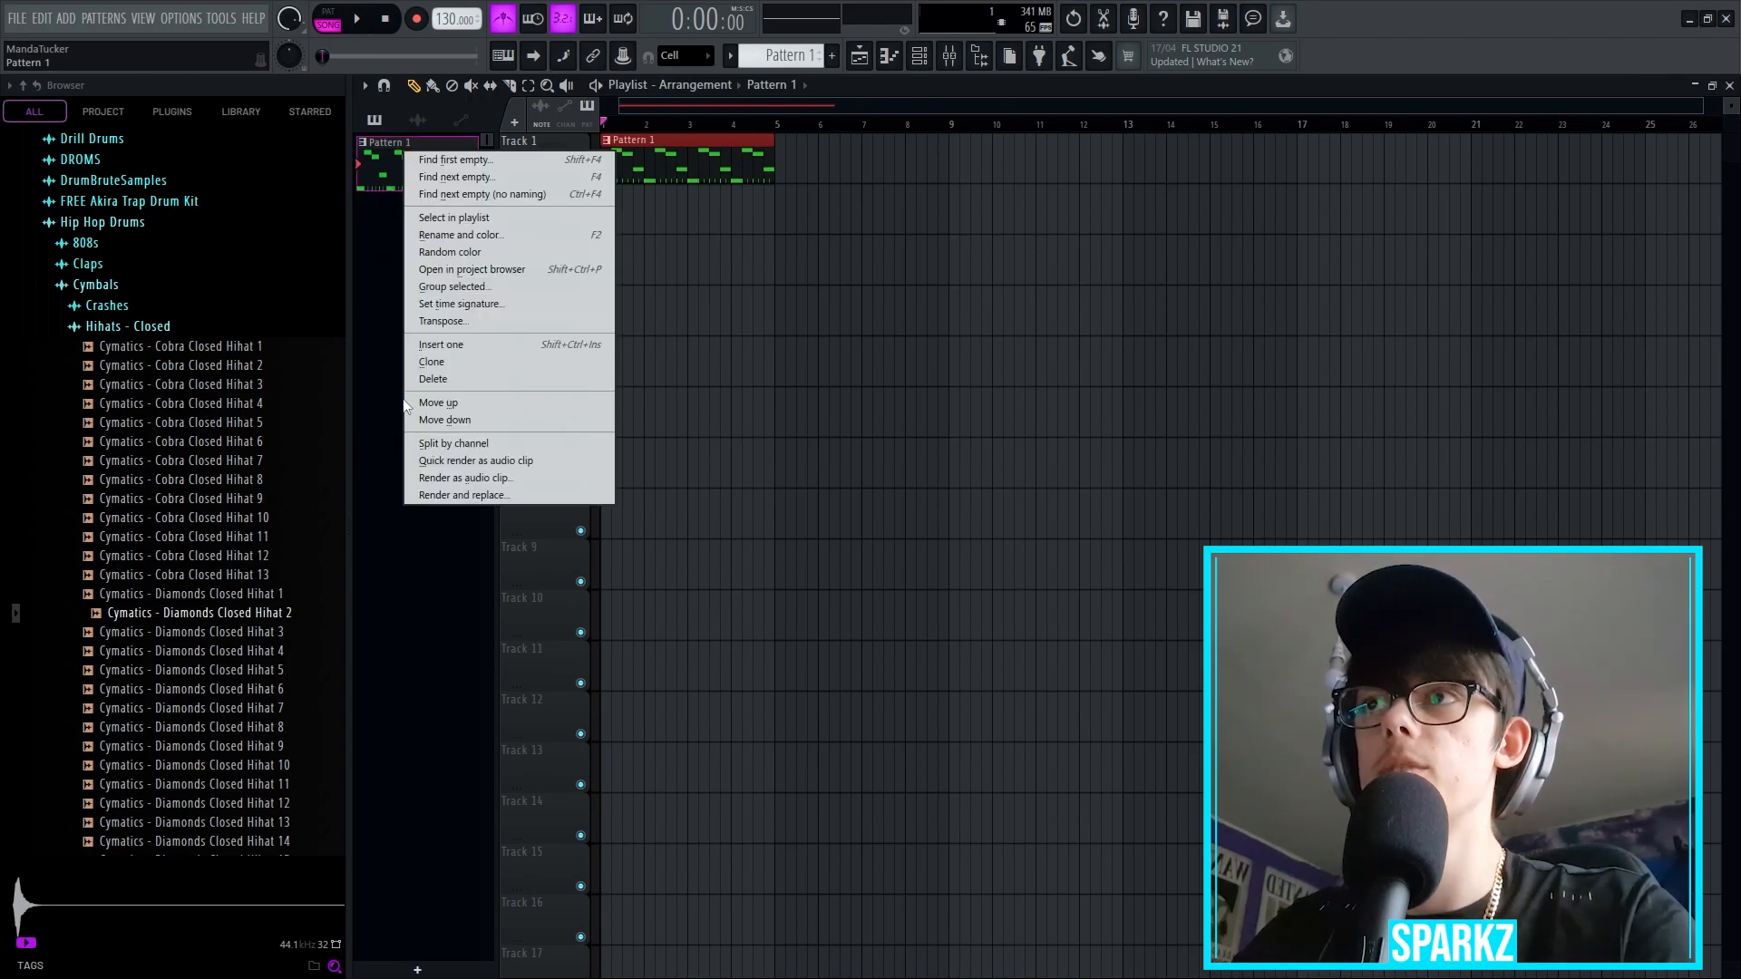
click(435, 443)
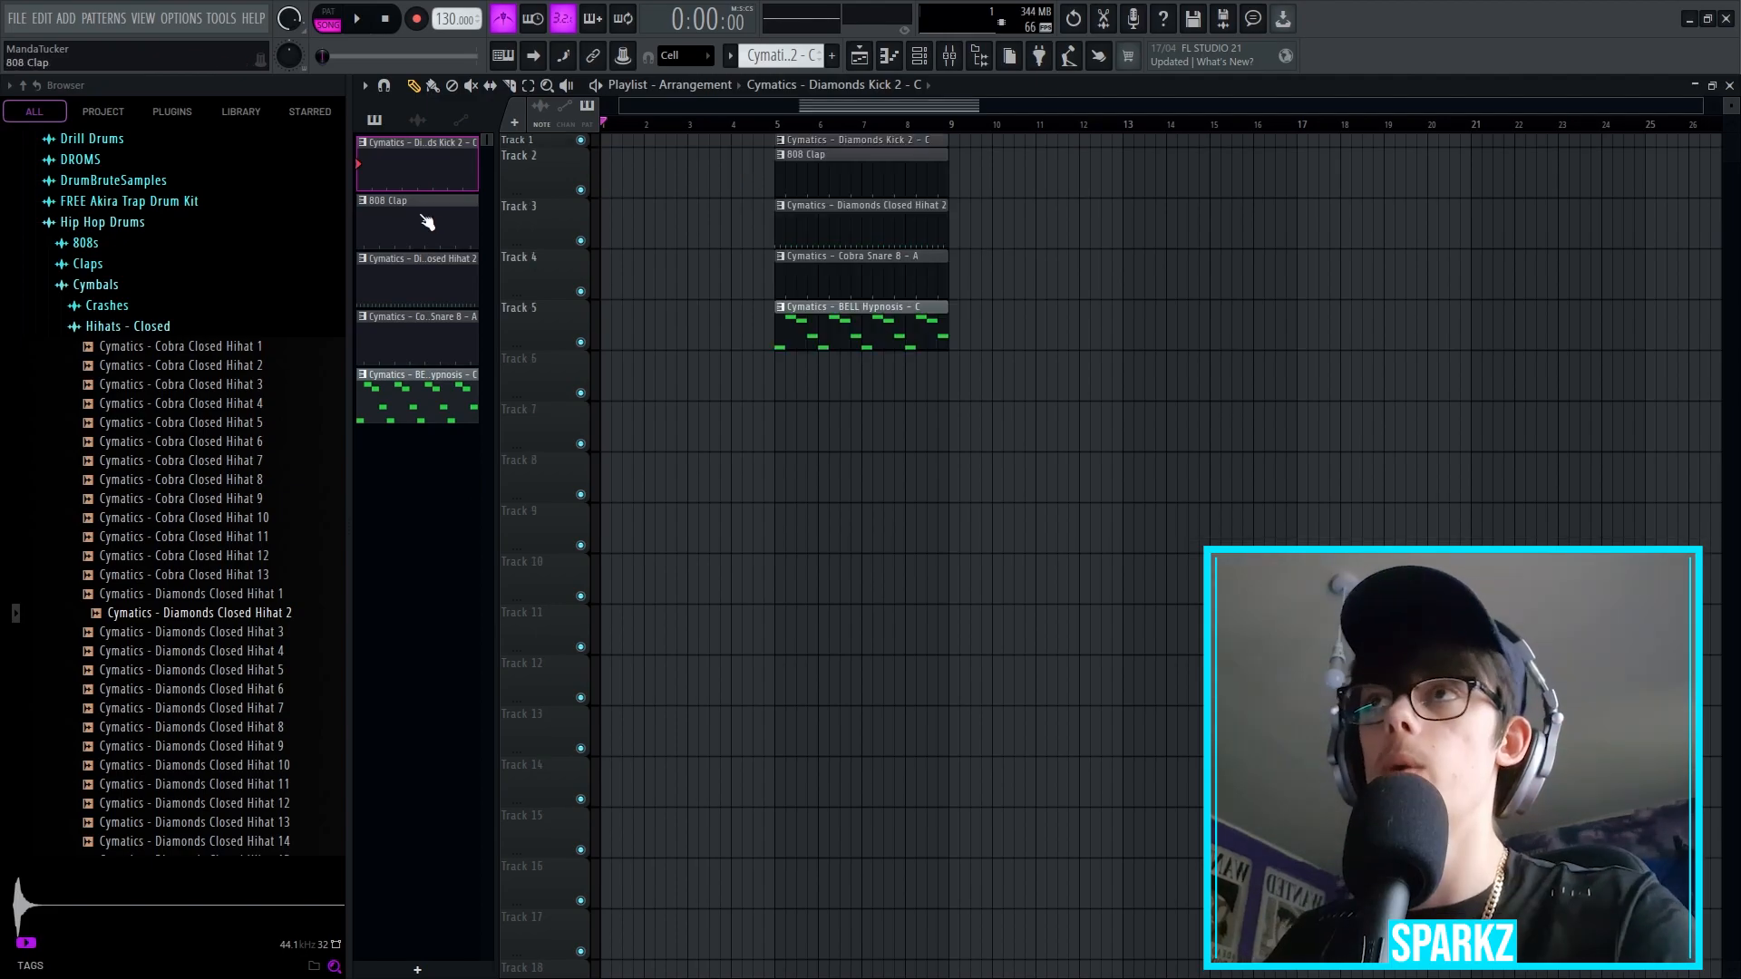
drag(414, 170, 618, 178)
click(458, 218)
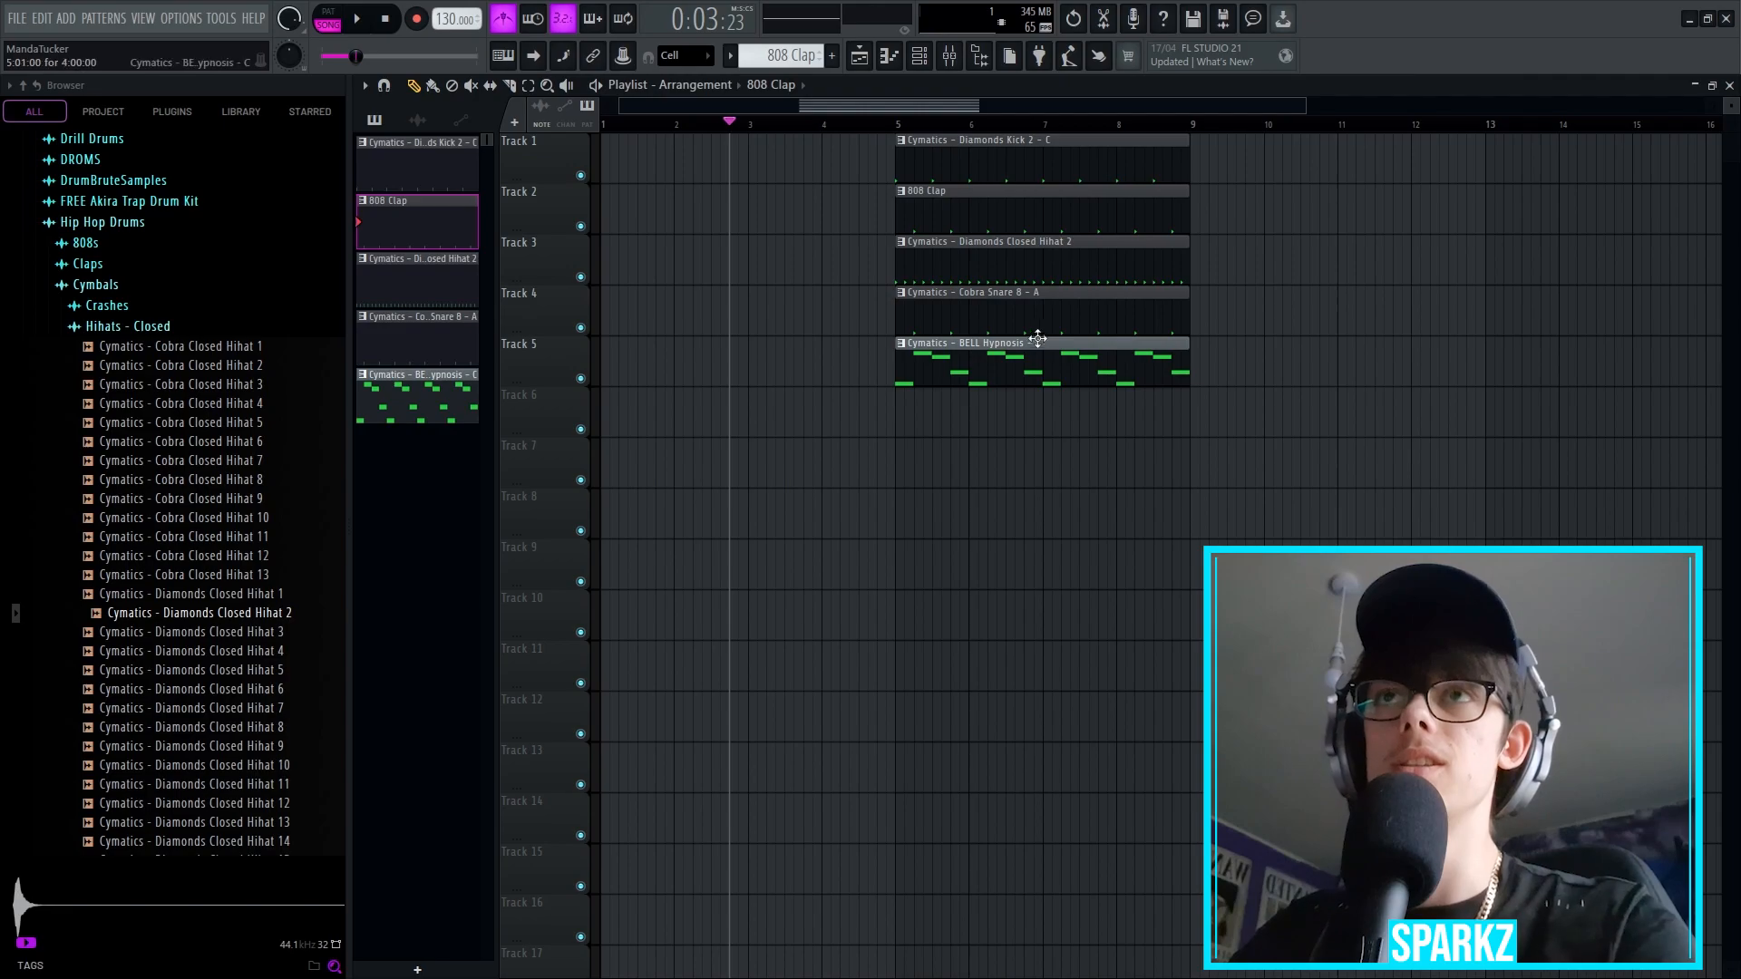
Step: Create an empty pattern named New and place it at bar 1 of Track 1
click(833, 57)
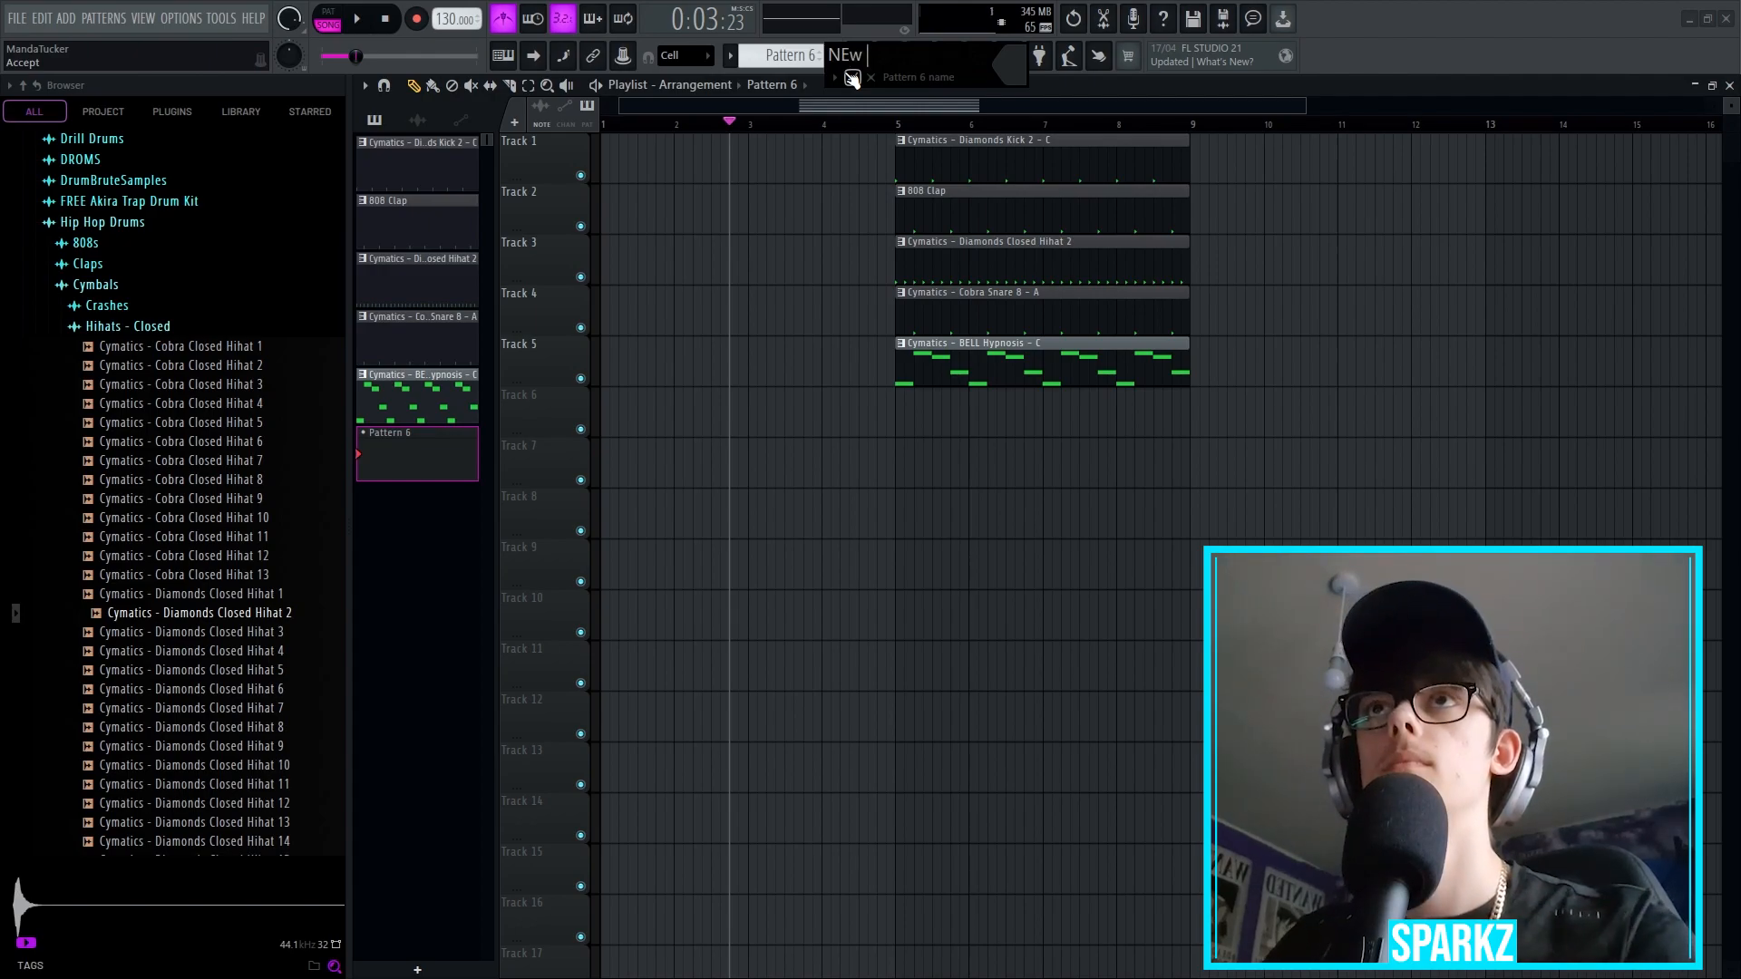
click(856, 78)
drag(401, 456, 898, 209)
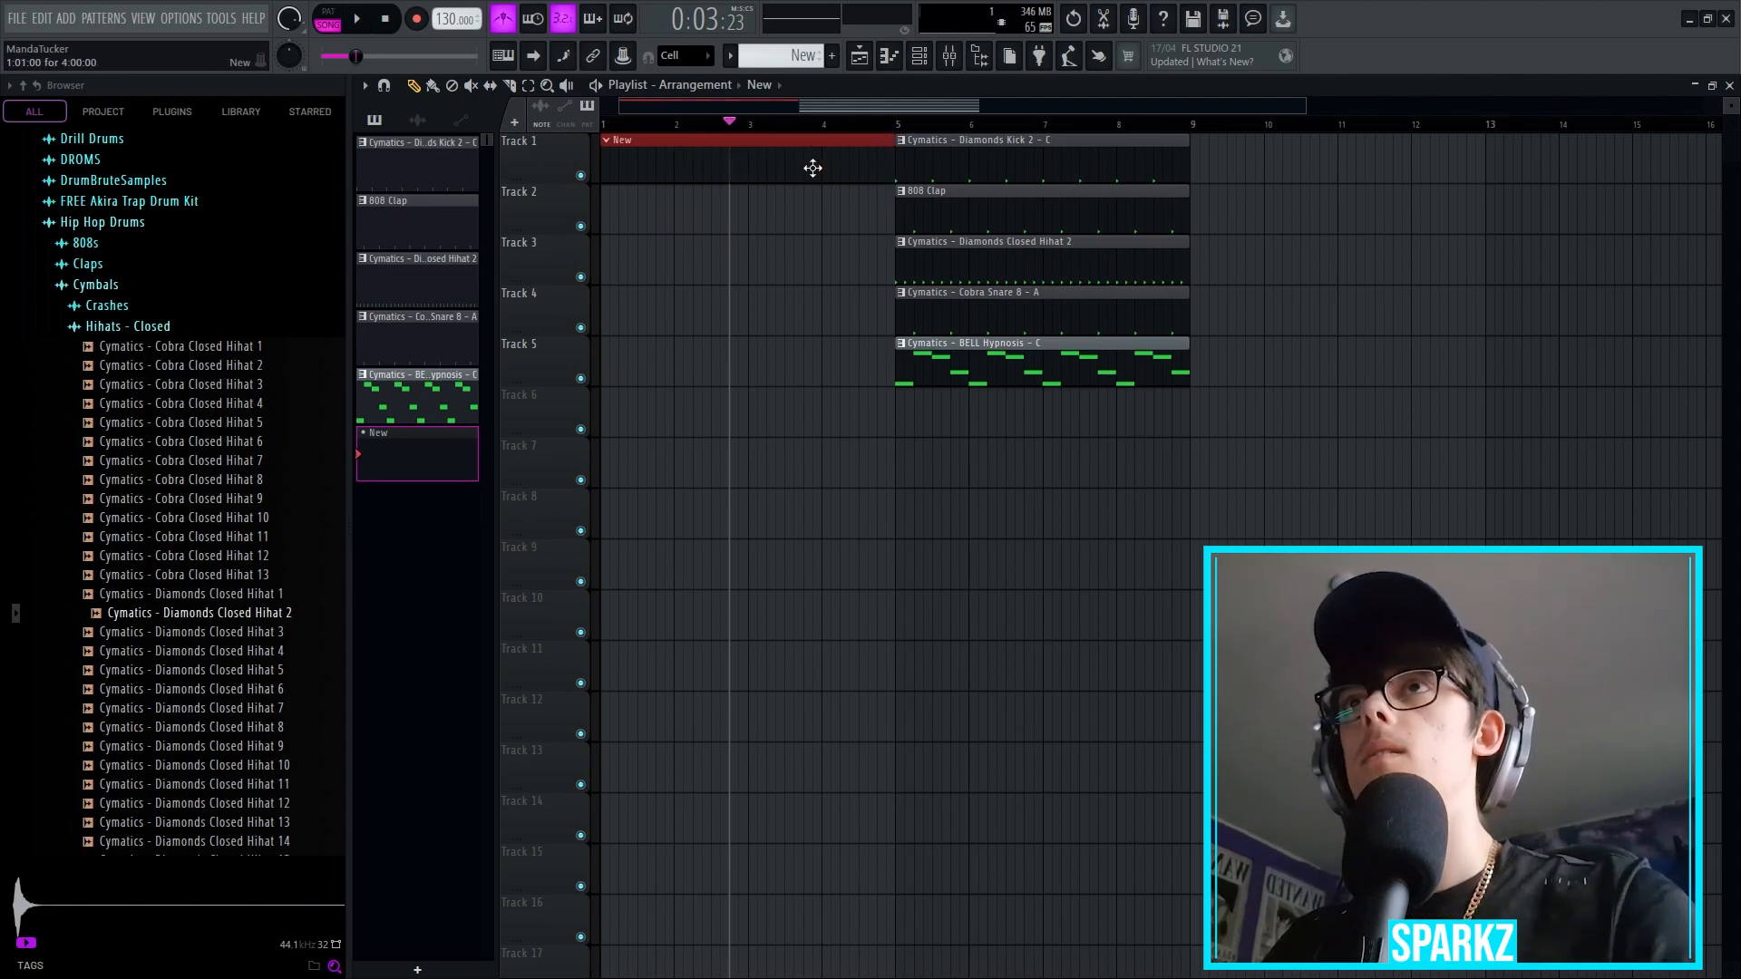
Step: Add Cymatics - Diamonds Crash 7 from the Crashes folder as a new channel with a hit on the New pattern's first step
key(space)
click(127, 328)
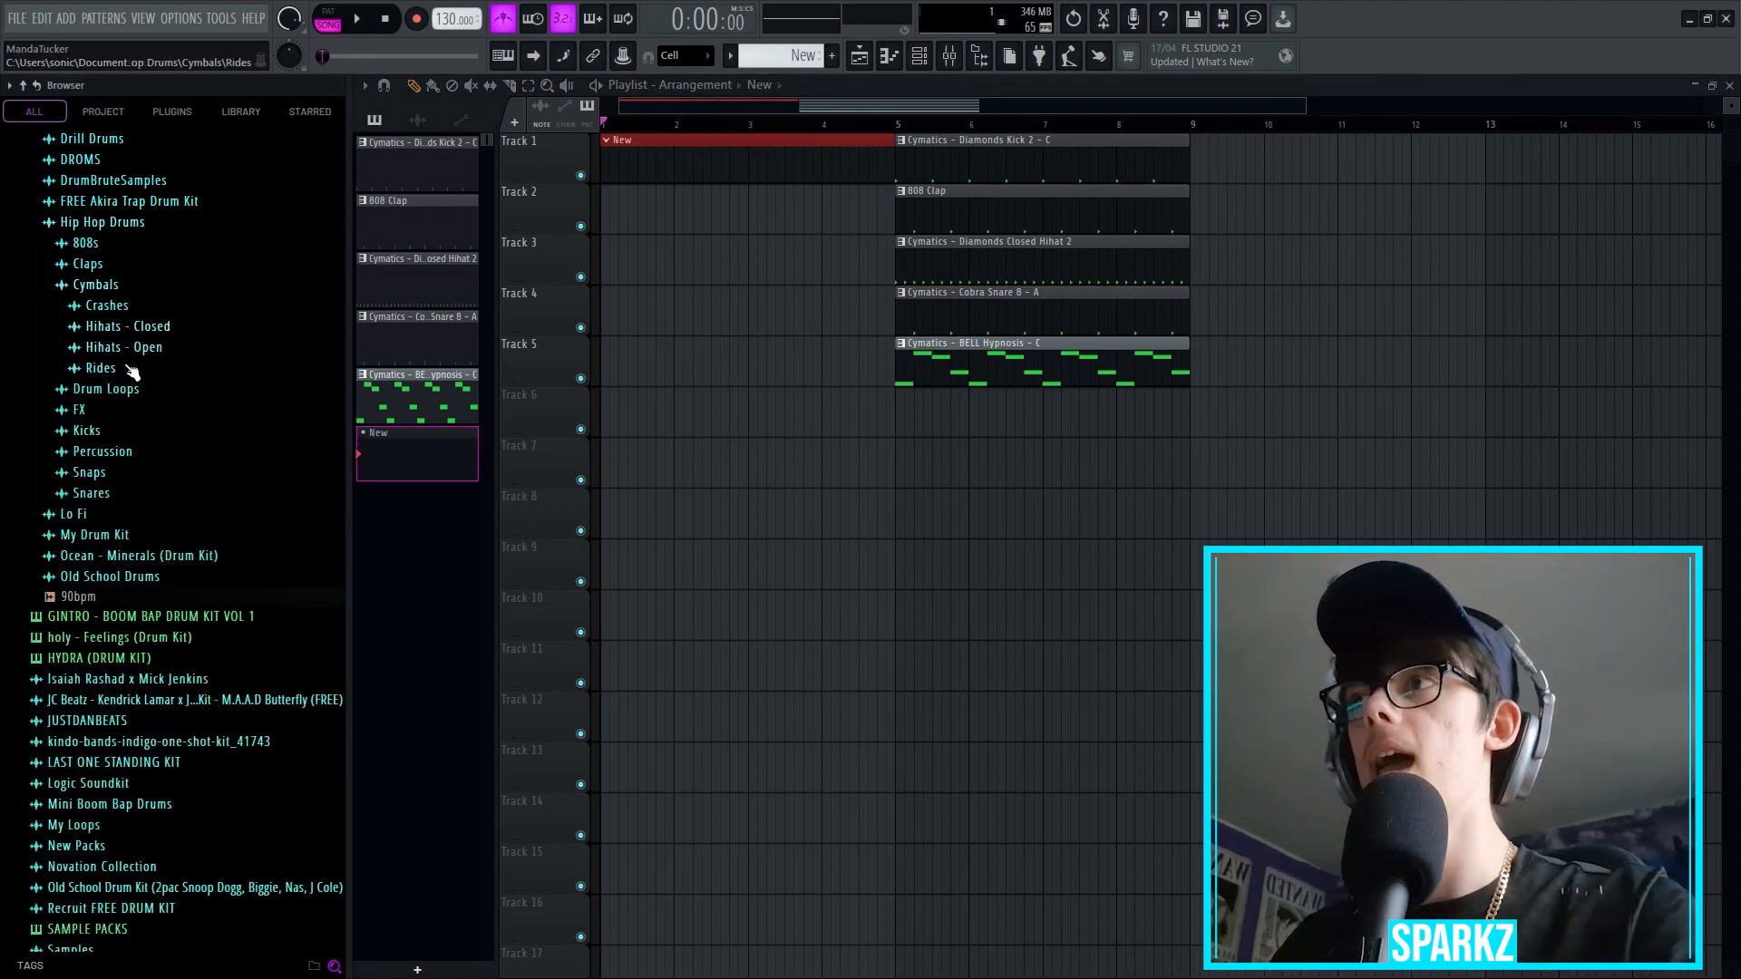
click(116, 306)
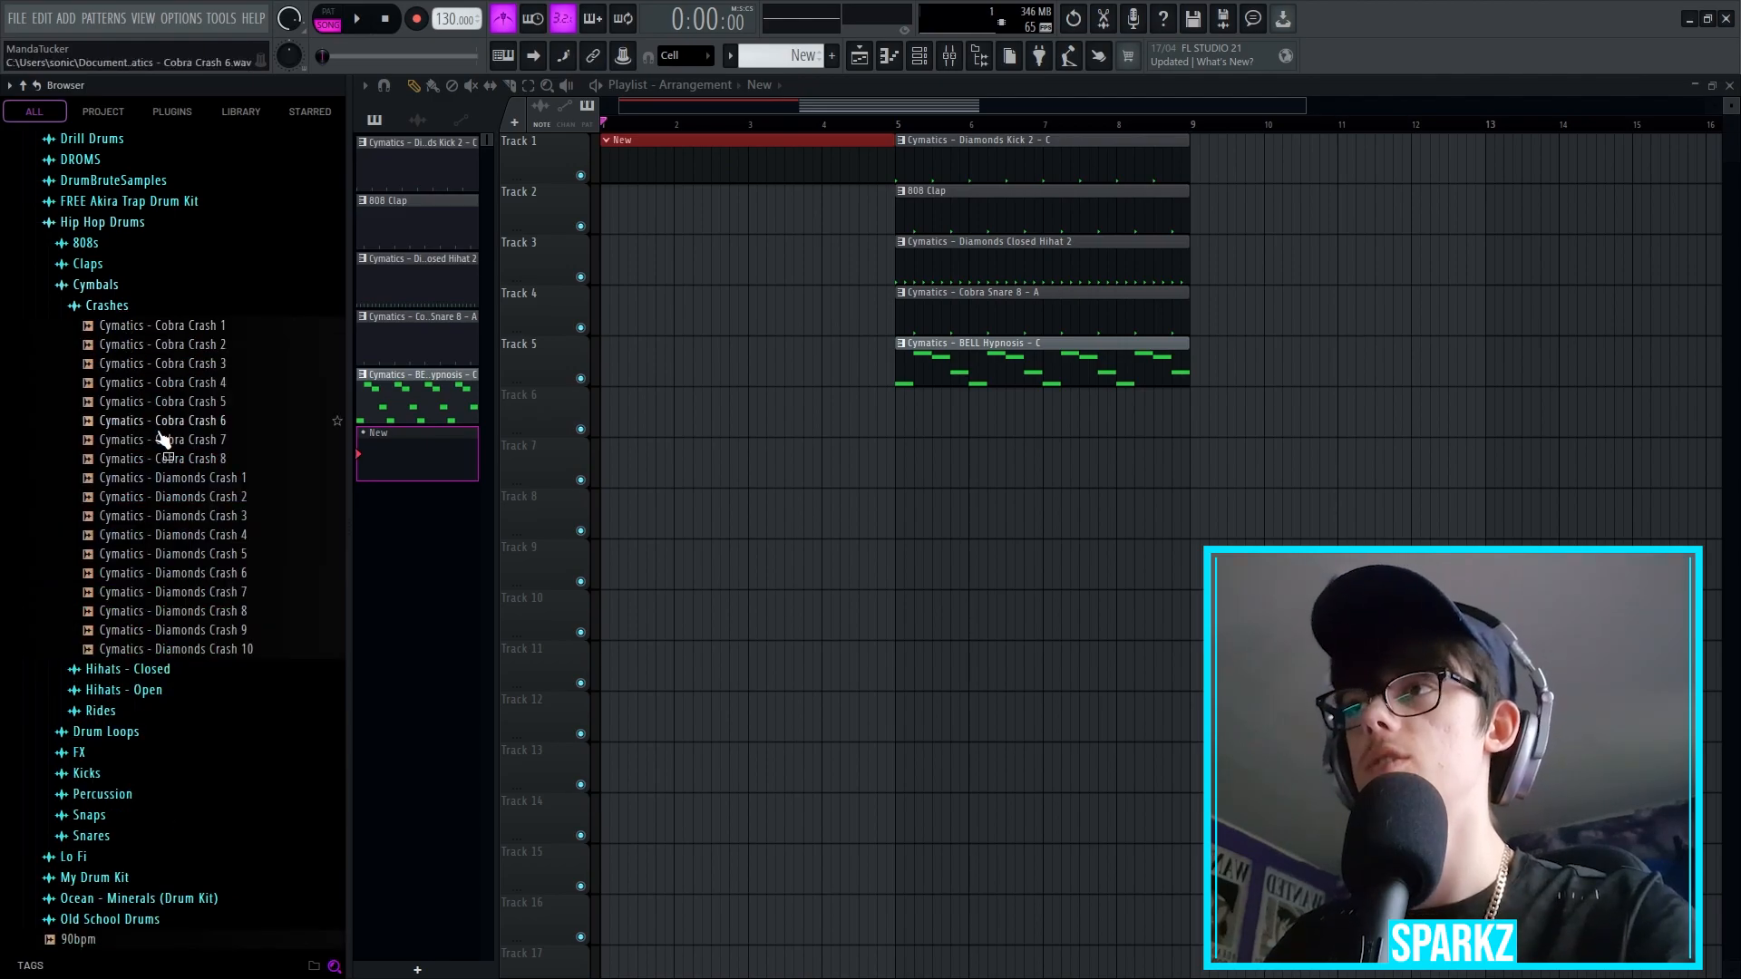
drag(158, 516, 421, 539)
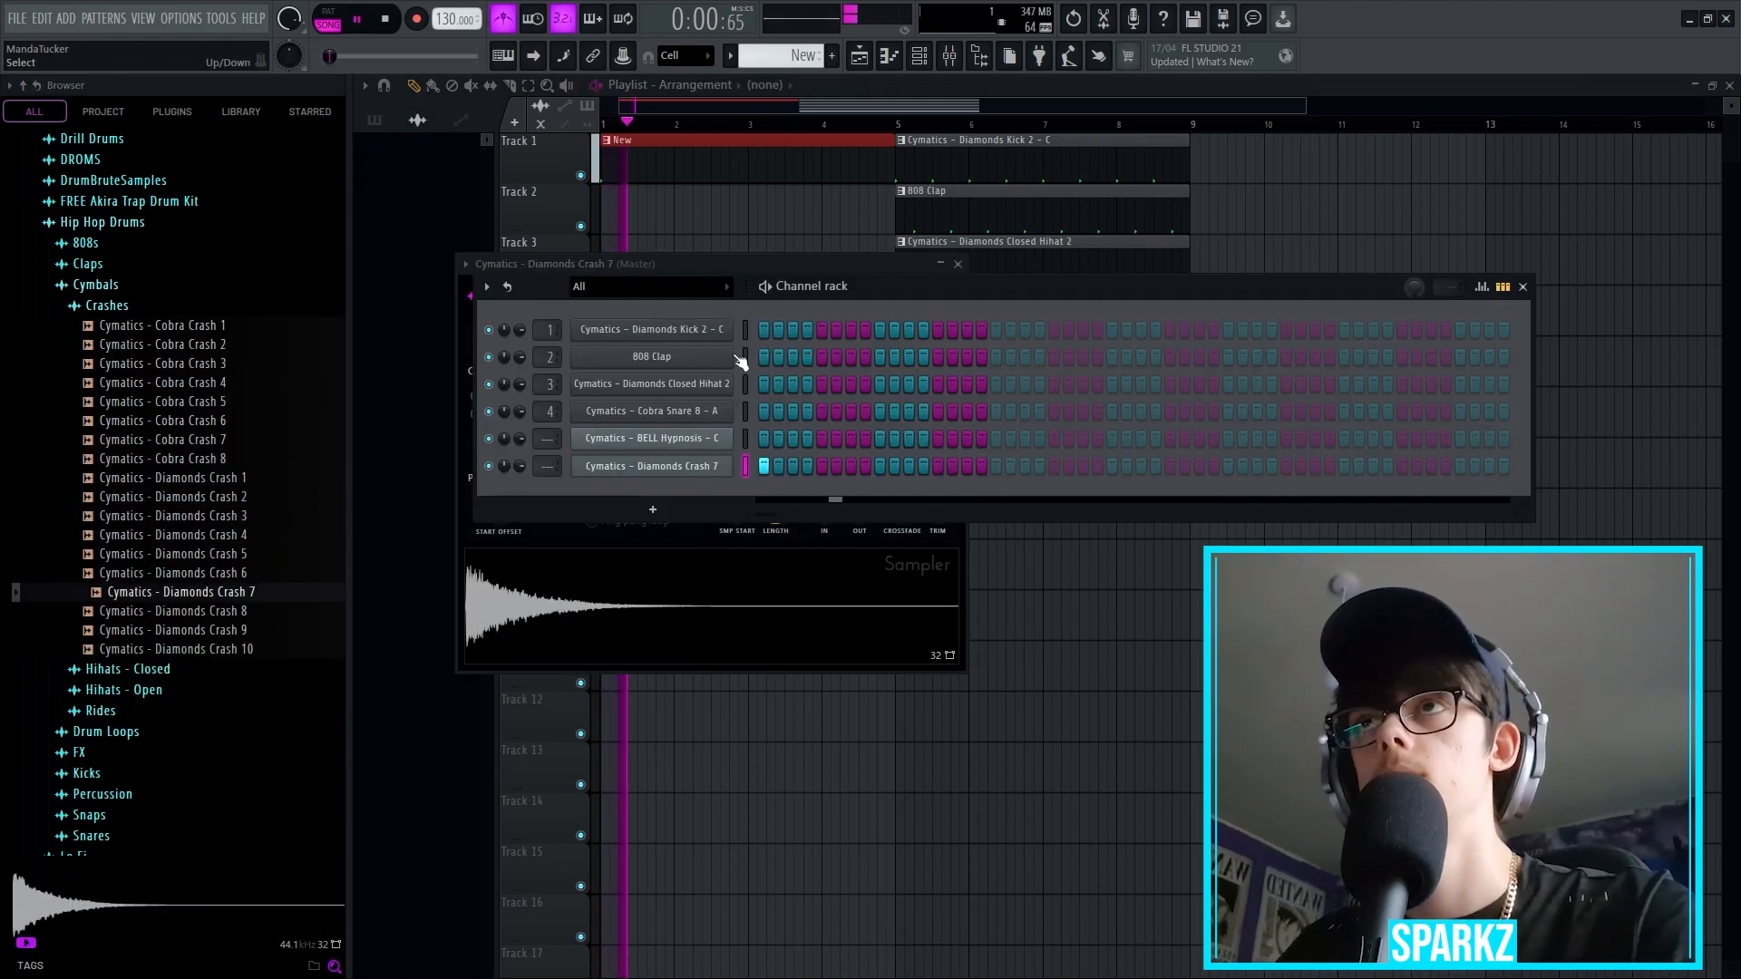
right_click(730, 465)
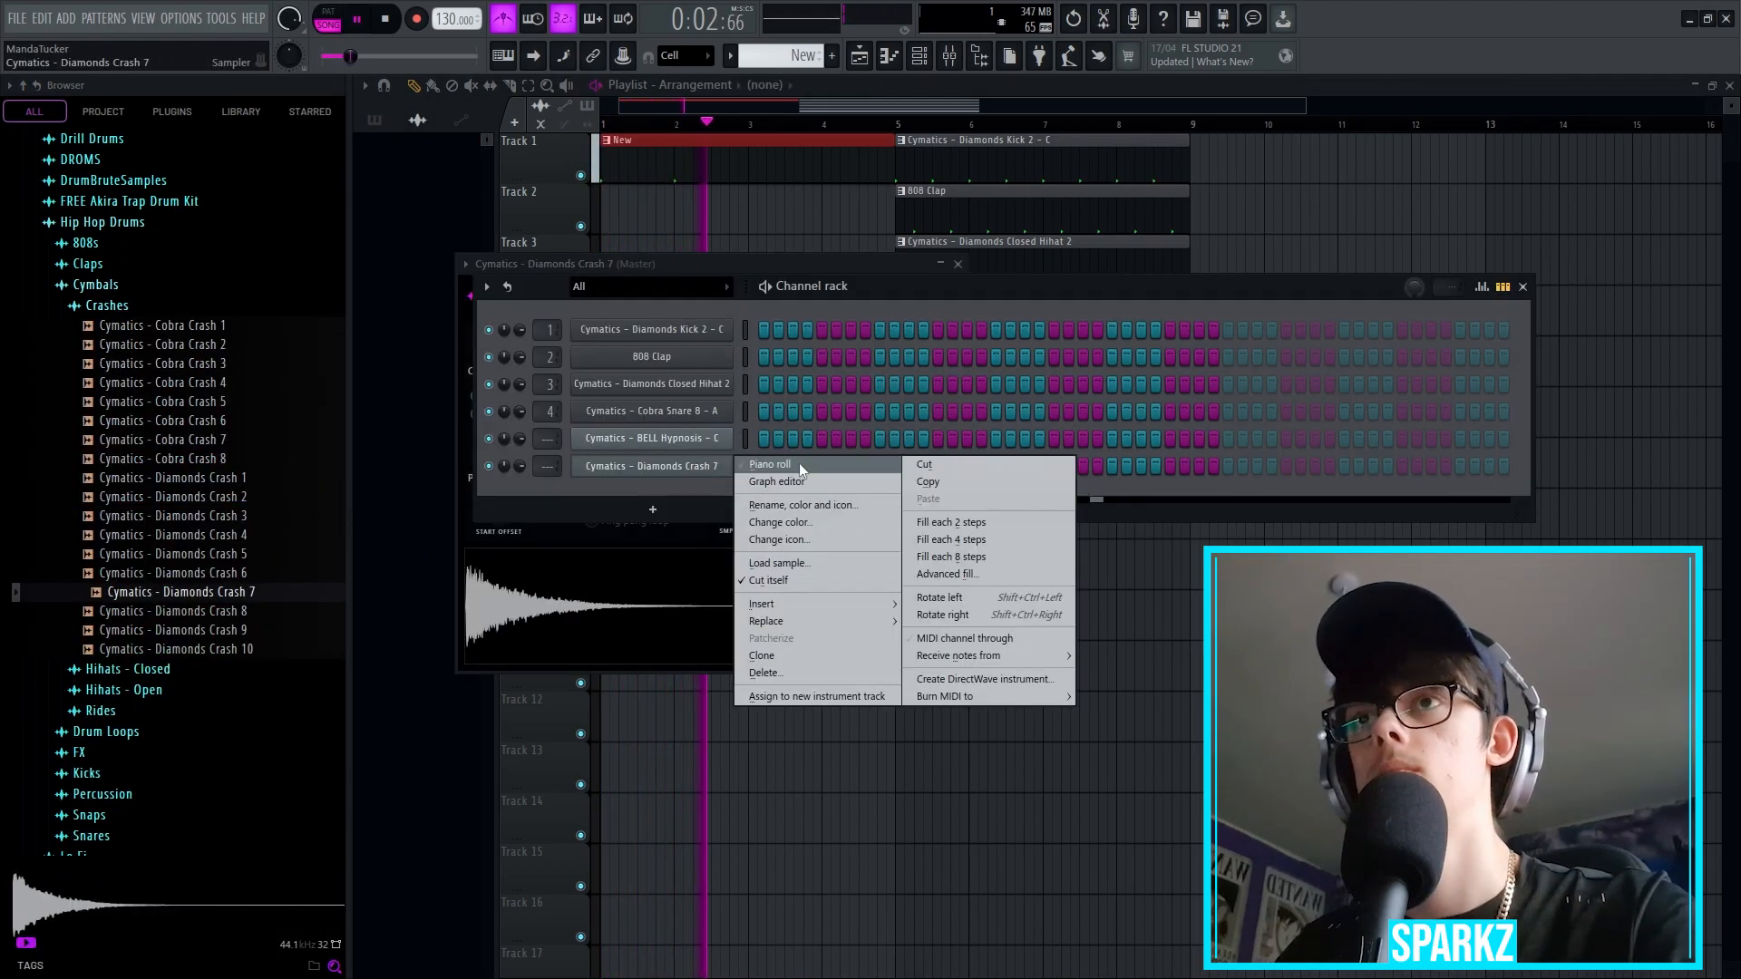
click(752, 461)
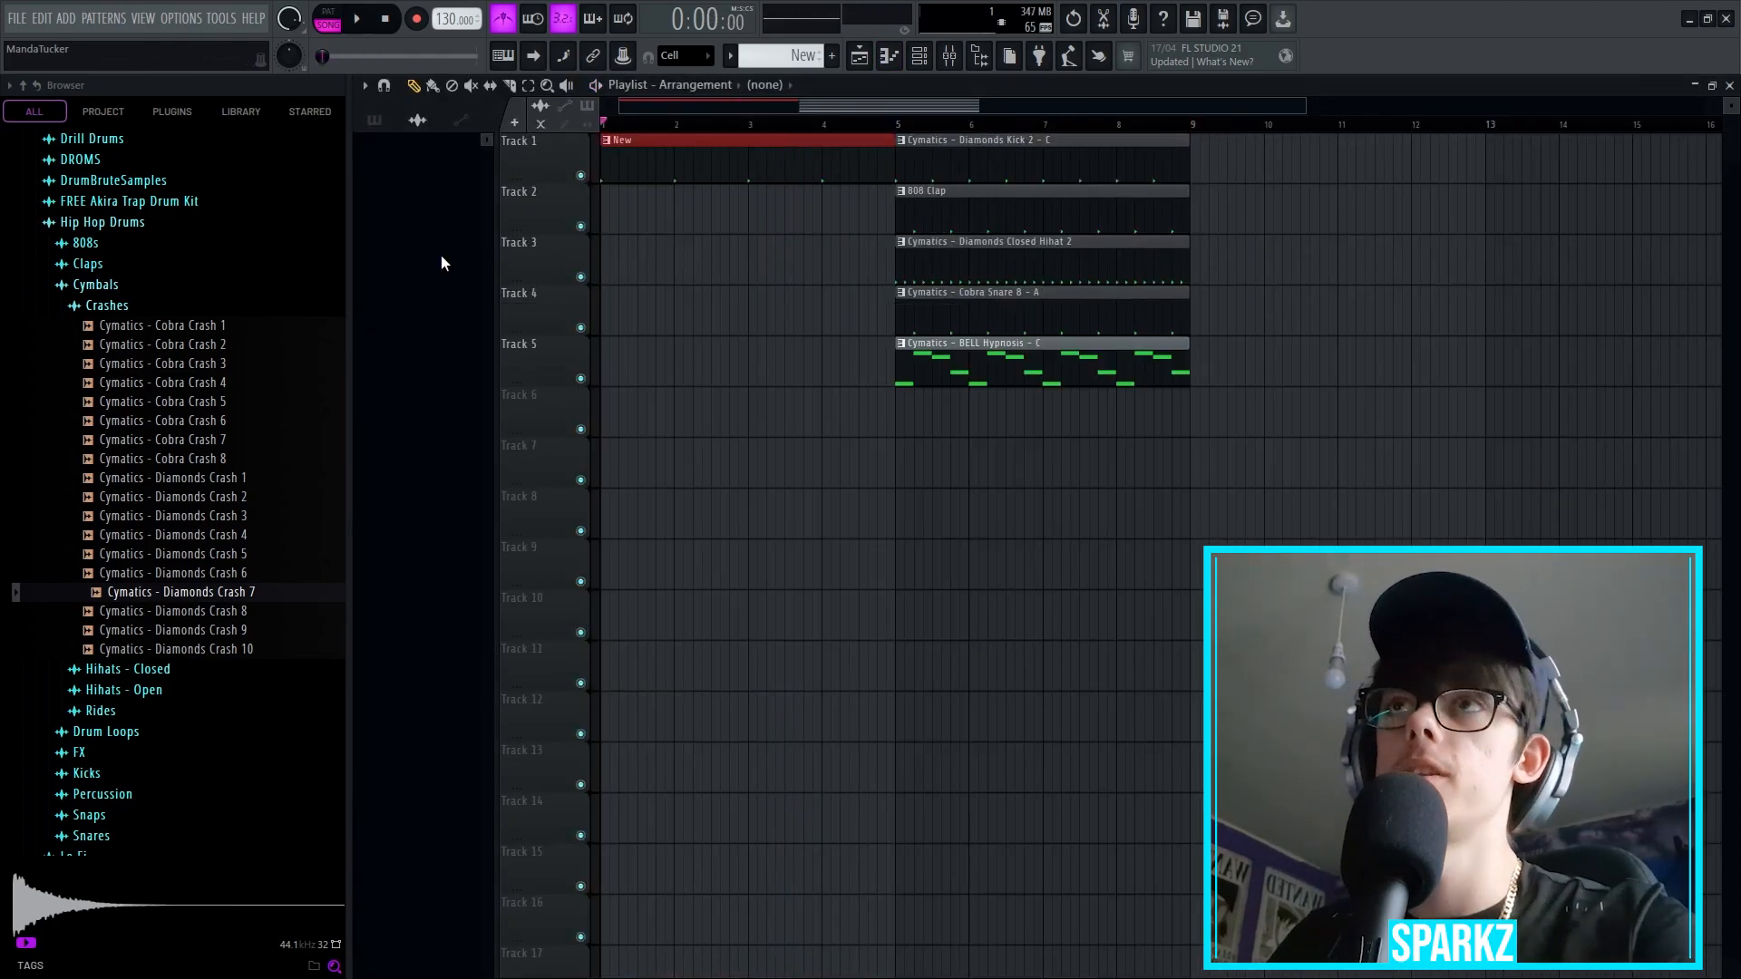
Step: Move the New clip to bar 5 on Track 6 and play the arrangement from bar 5
drag(652, 178, 944, 414)
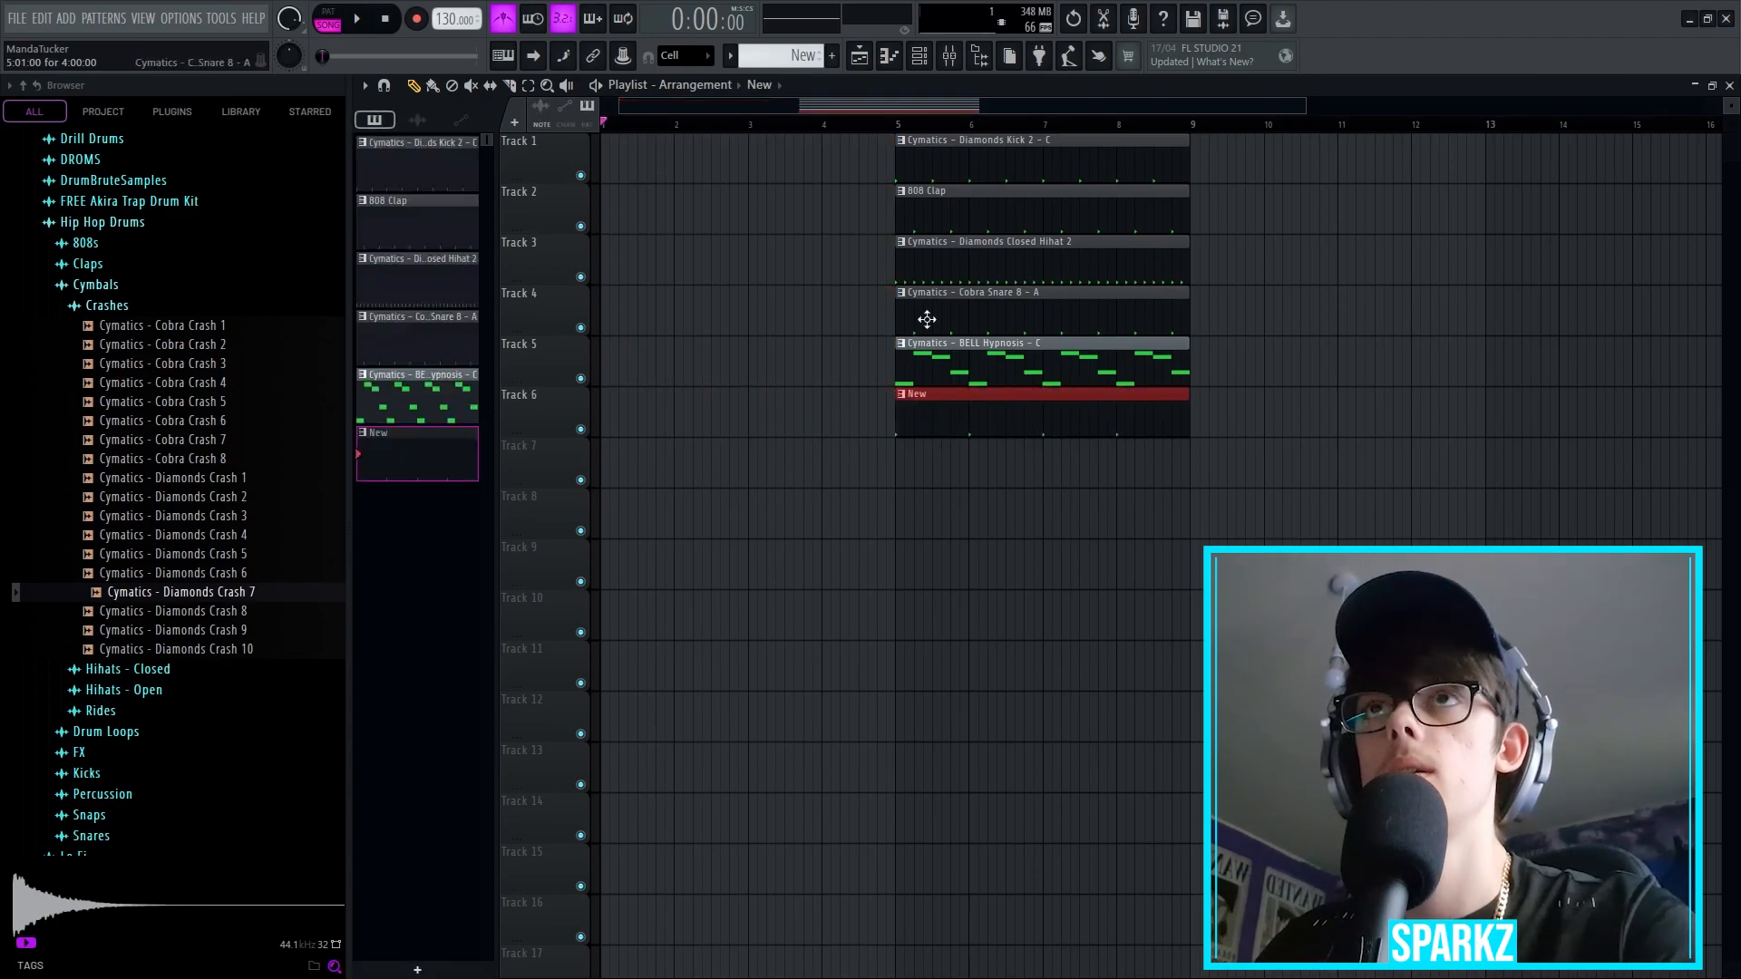
click(894, 125)
key(space)
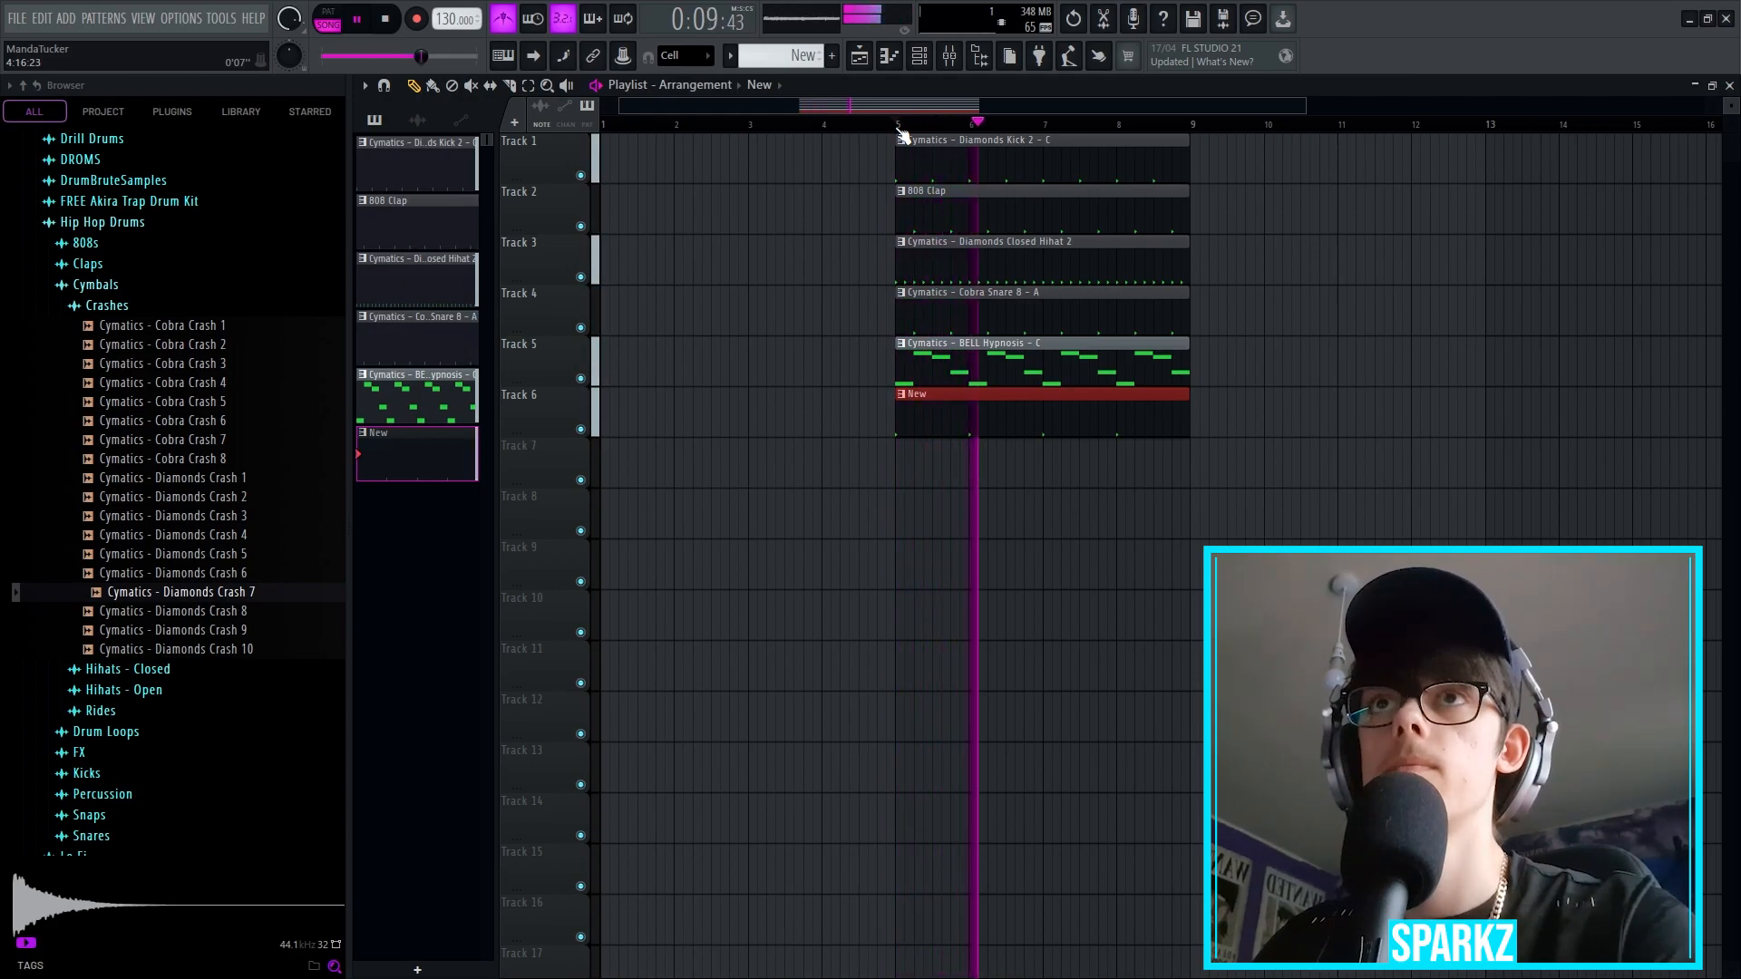
key(space)
Step: Move all playlist clips to about bar 9, and put the BELL Hypnosis clip at bar 1 of Track 1
key(ctrl+a)
drag(1010, 141, 1292, 163)
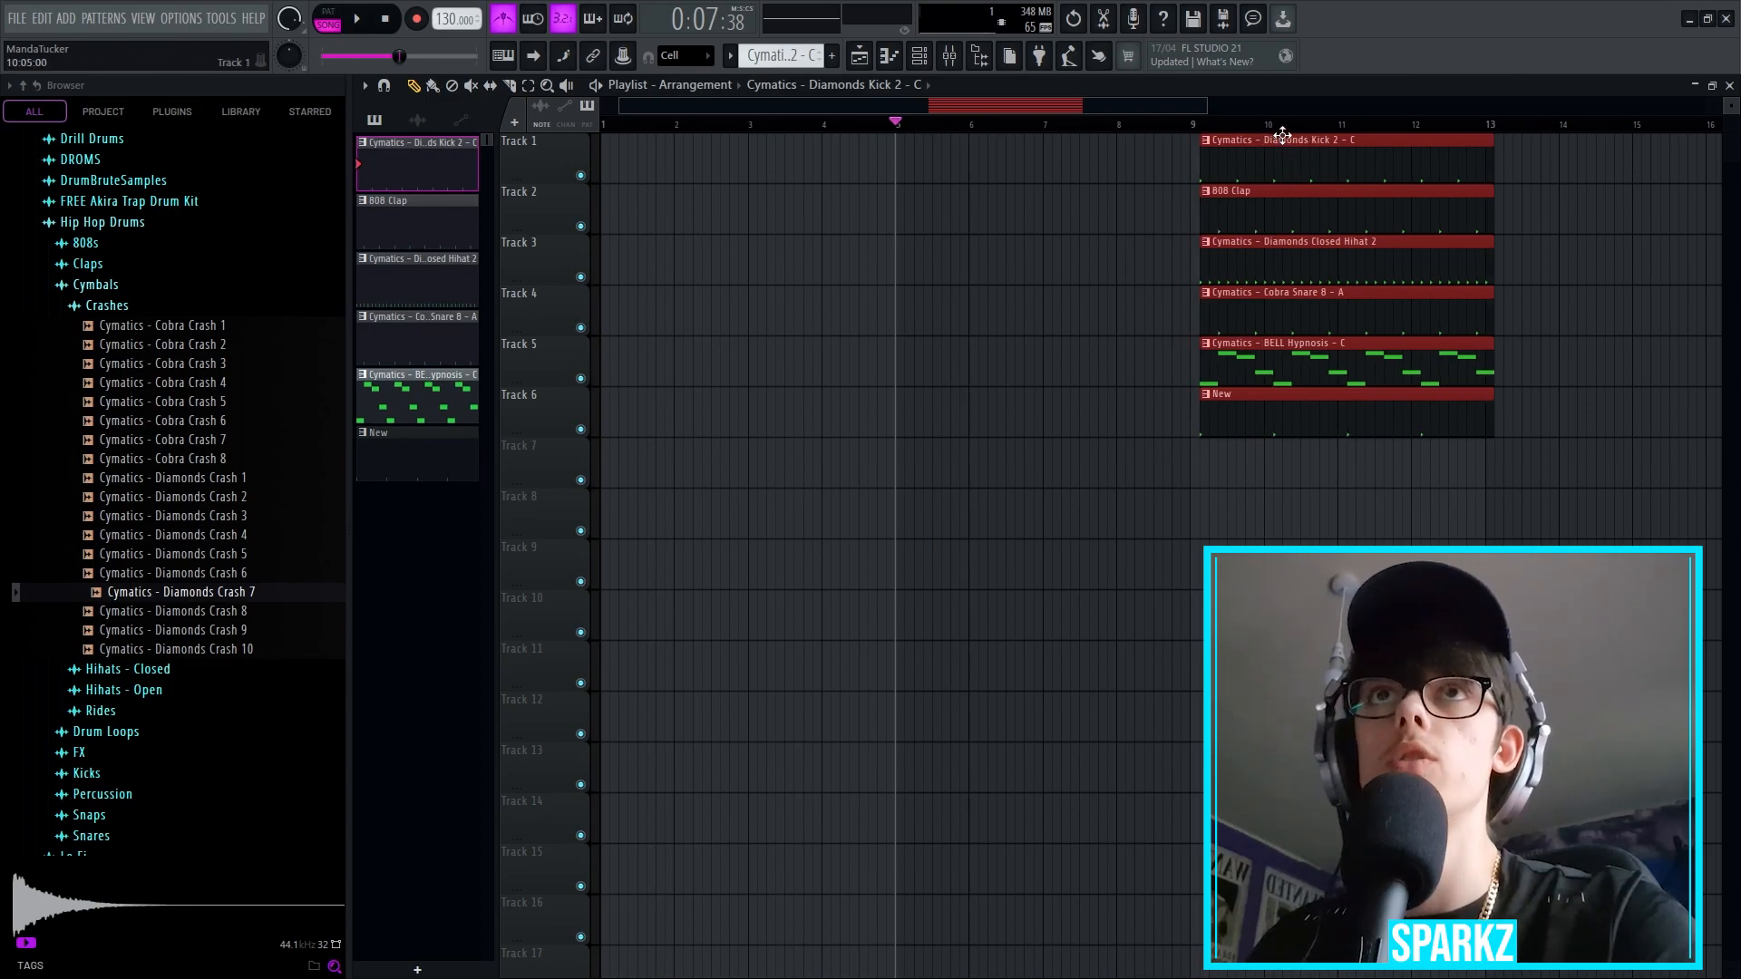
scroll(805, 214, down, 3)
drag(926, 185, 734, 228)
drag(1103, 344, 672, 139)
key(space)
Step: Add a second BELL Hypnosis clip at bar 5 on Track 1, directly after the first one
drag(816, 153, 850, 212)
right_click(875, 199)
right_click(871, 167)
key(space)
drag(712, 156, 972, 183)
Step: Line up the hi-hat, clap, snare and New clips at bar 5 on Tracks 3 to 6, and add the Diamonds Kick 2 clip on Track 2
drag(1106, 203, 886, 272)
key(space)
drag(1107, 263, 921, 268)
click(1144, 342)
click(1146, 344)
right_click(1317, 383)
drag(1154, 318, 944, 364)
drag(1104, 417, 886, 428)
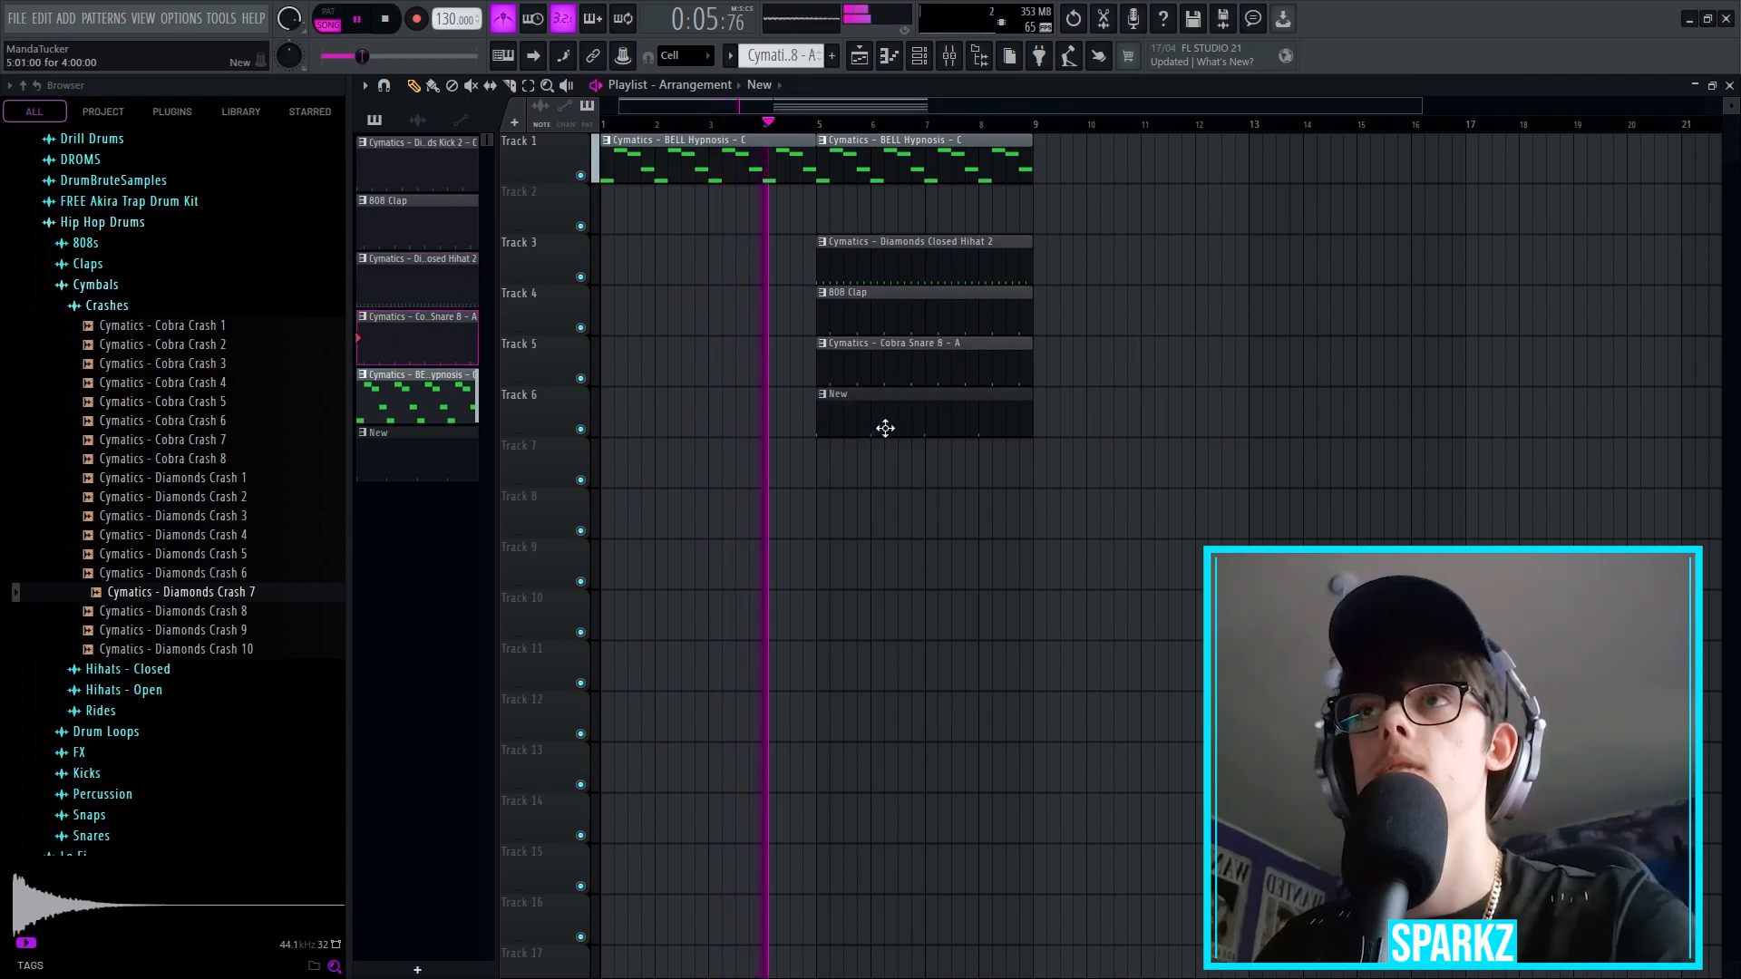
drag(379, 181, 832, 220)
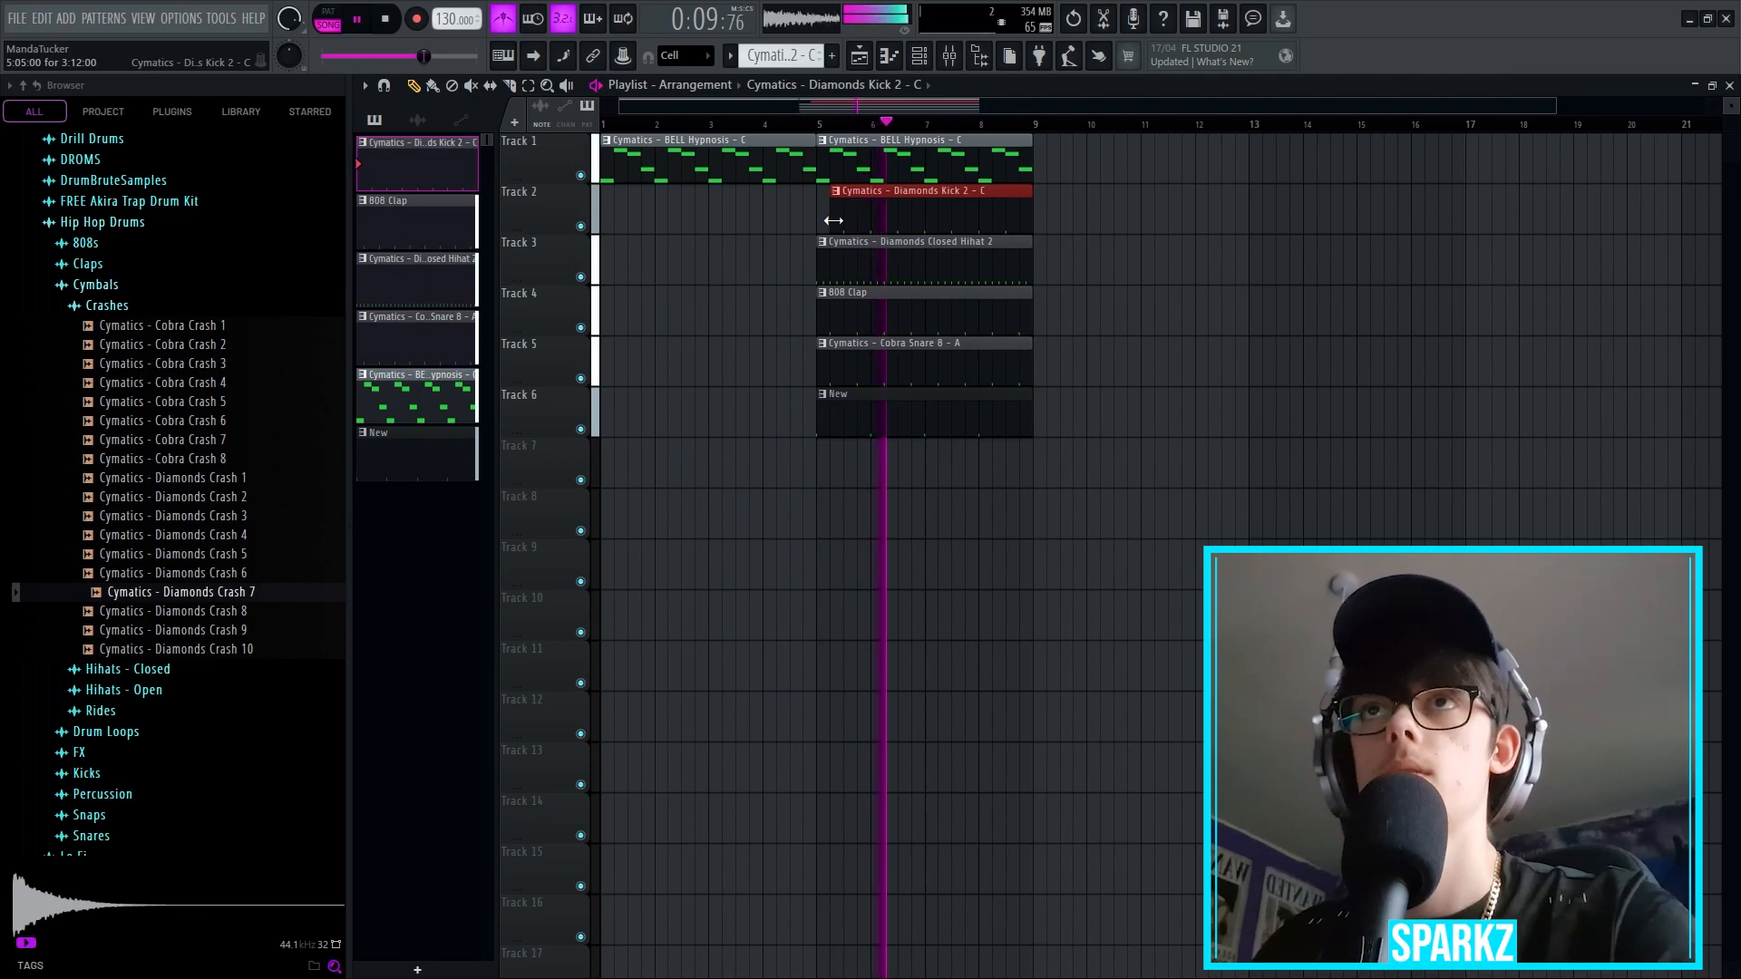
Step: Save the project as awful beat.flp and stop playback
key(ctrl+s)
click(1025, 627)
key(space)
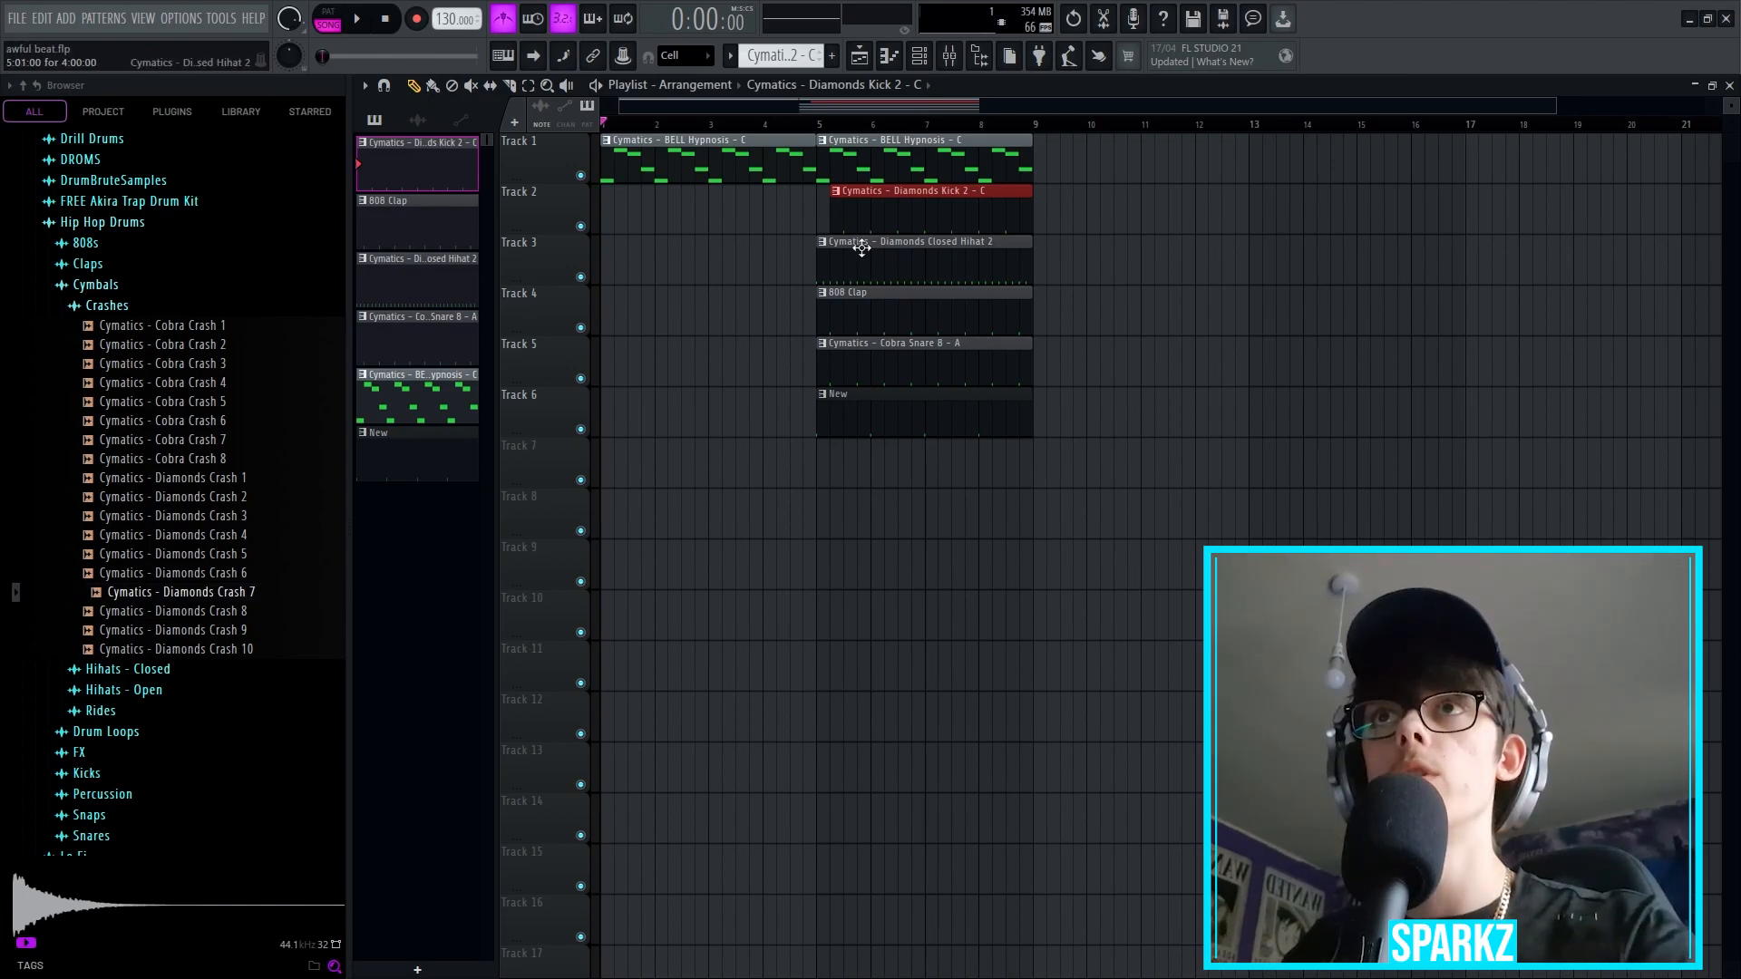
drag(829, 225, 825, 223)
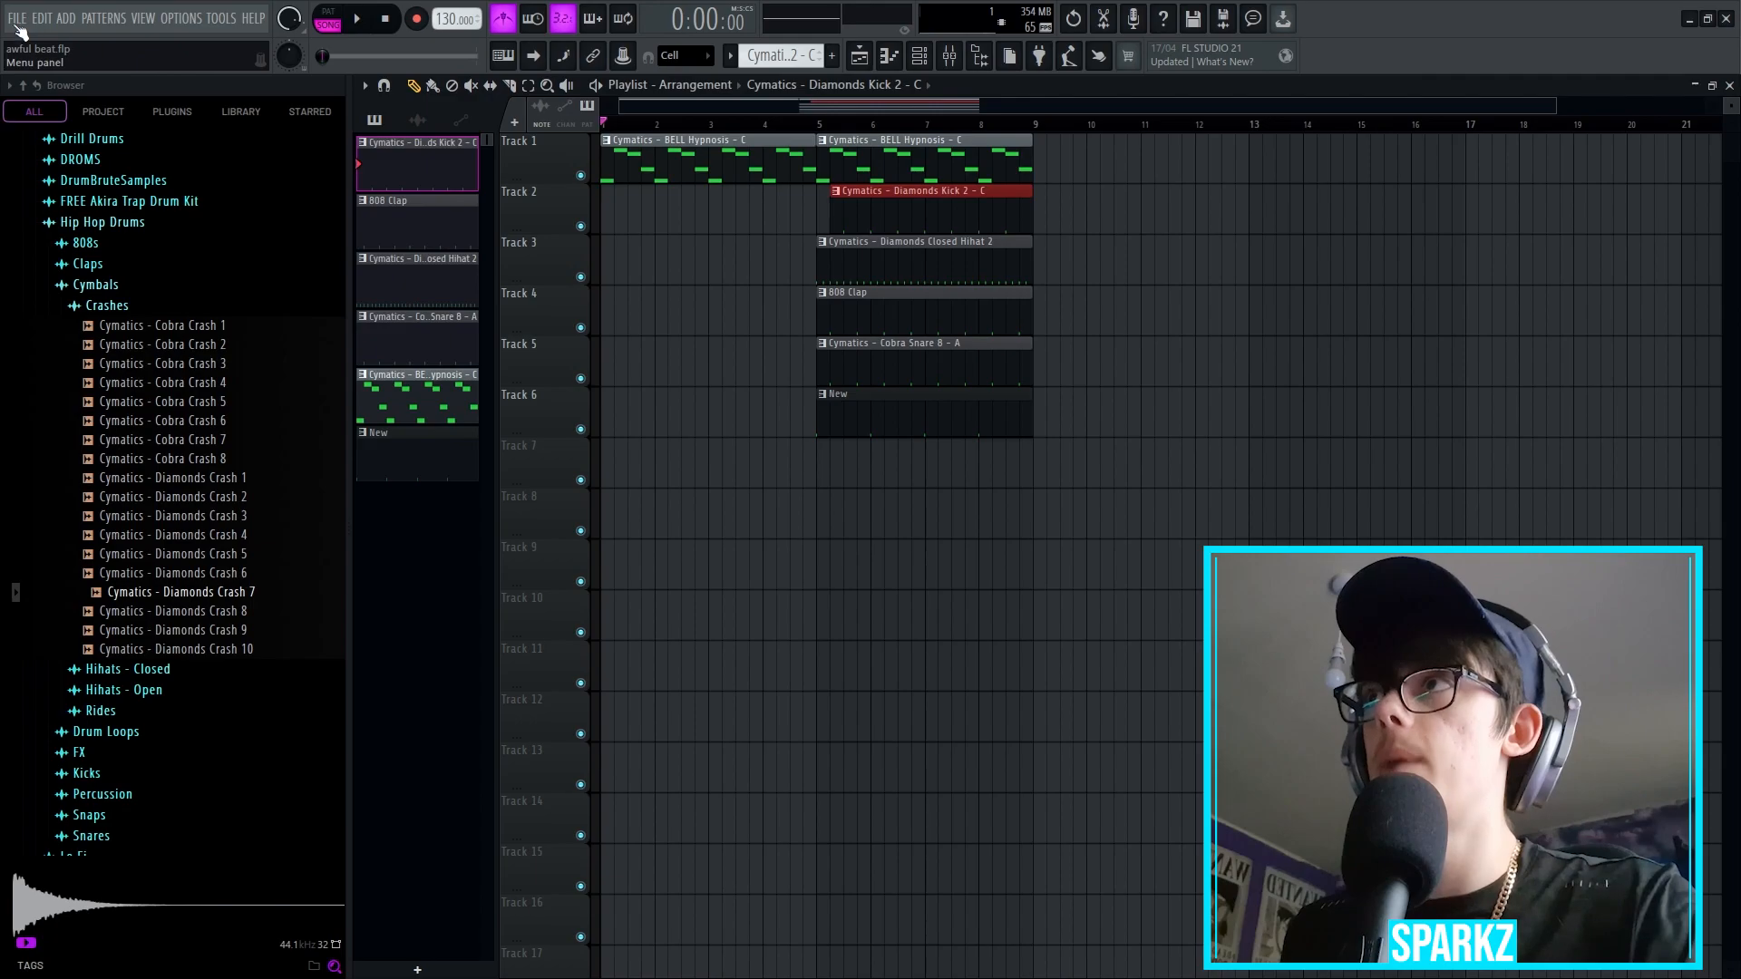
Step: Start a Wave file export of the project, saving it as awful beat.wav in the May projects folder
click(17, 20)
mouse_move(46, 192)
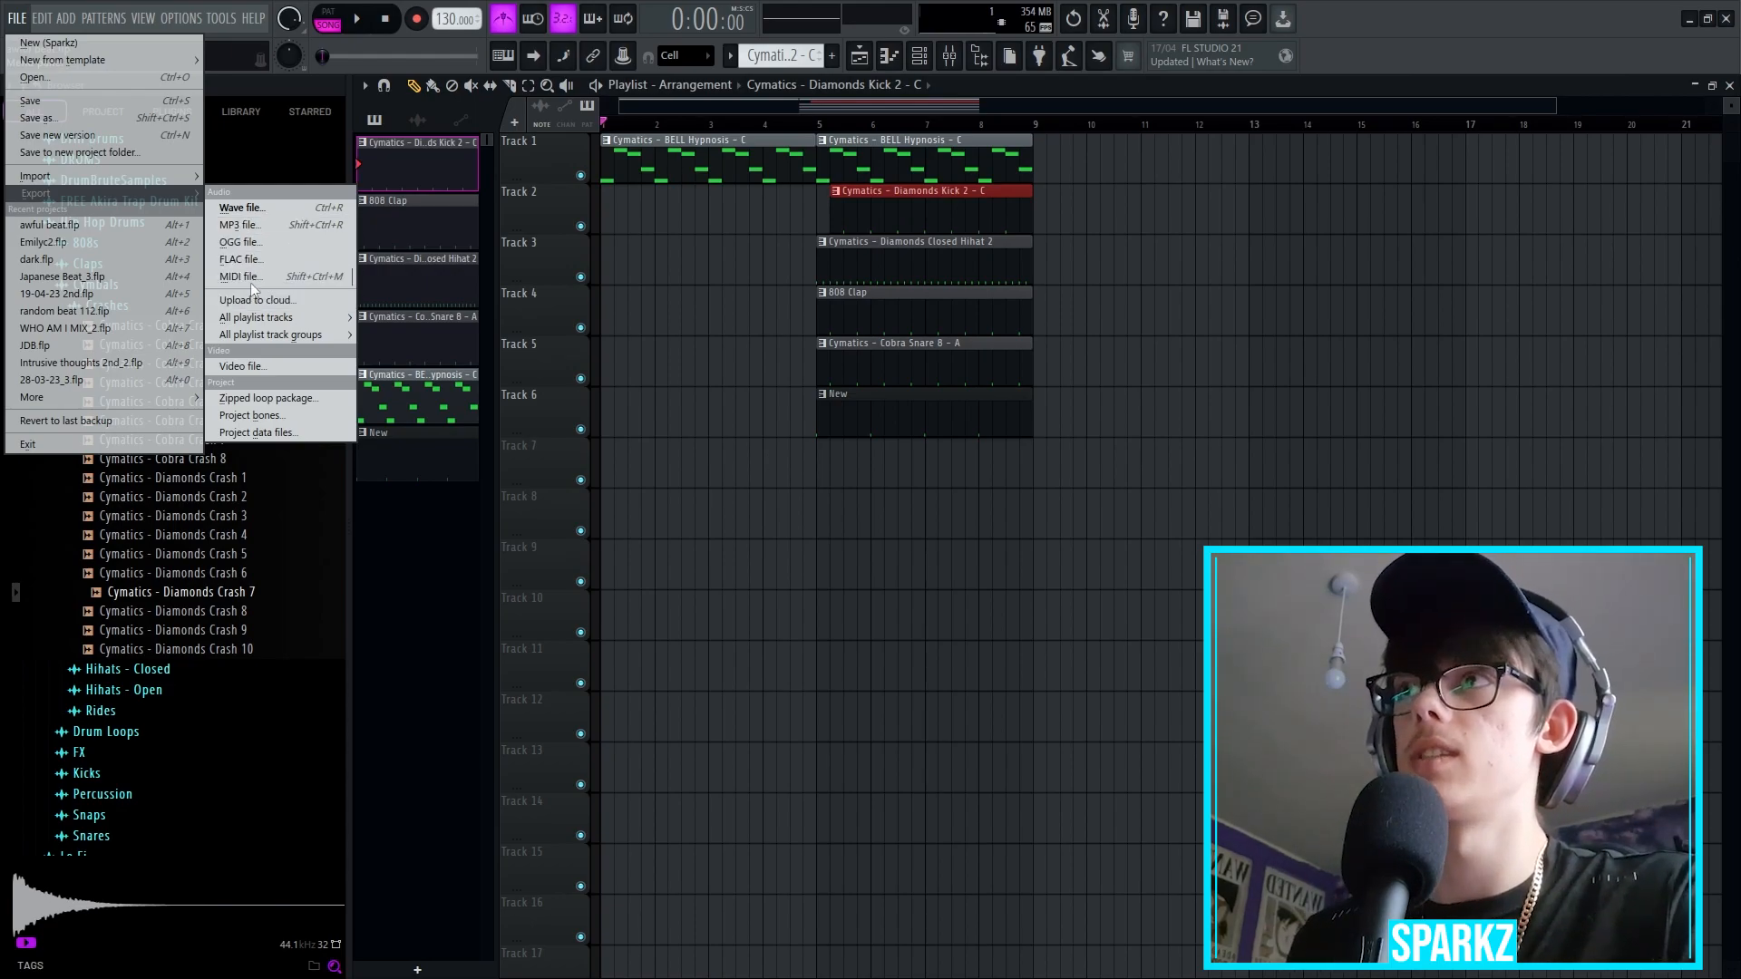
click(261, 208)
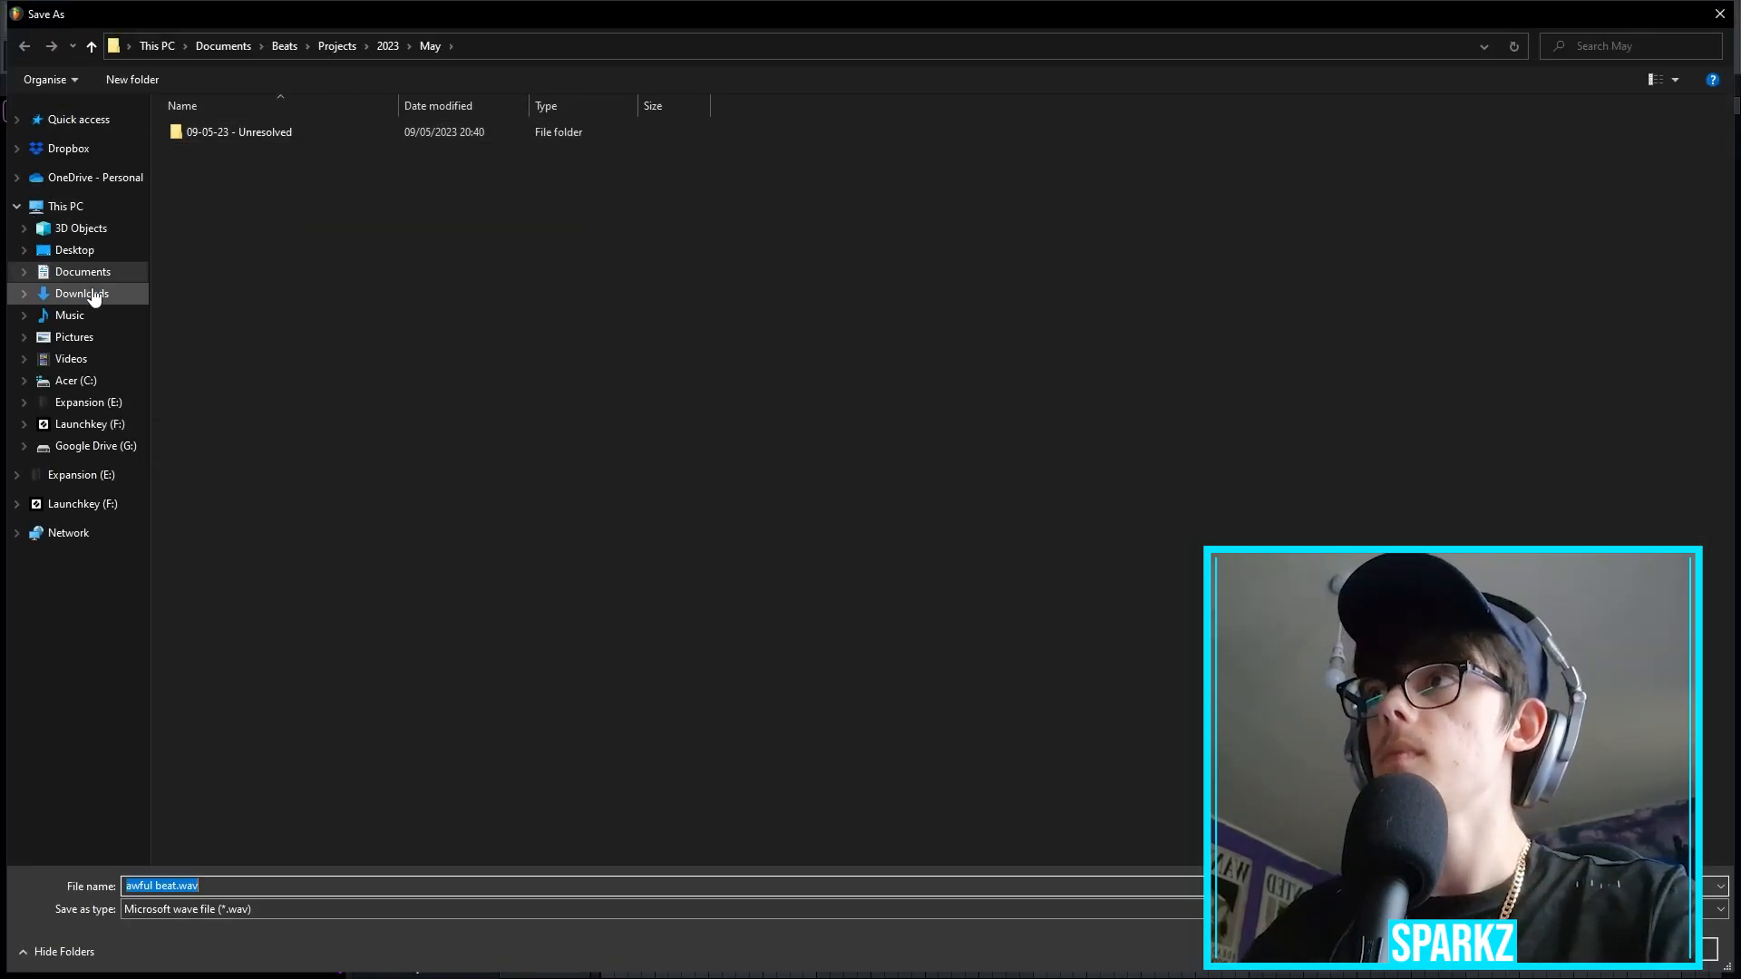
key(Return)
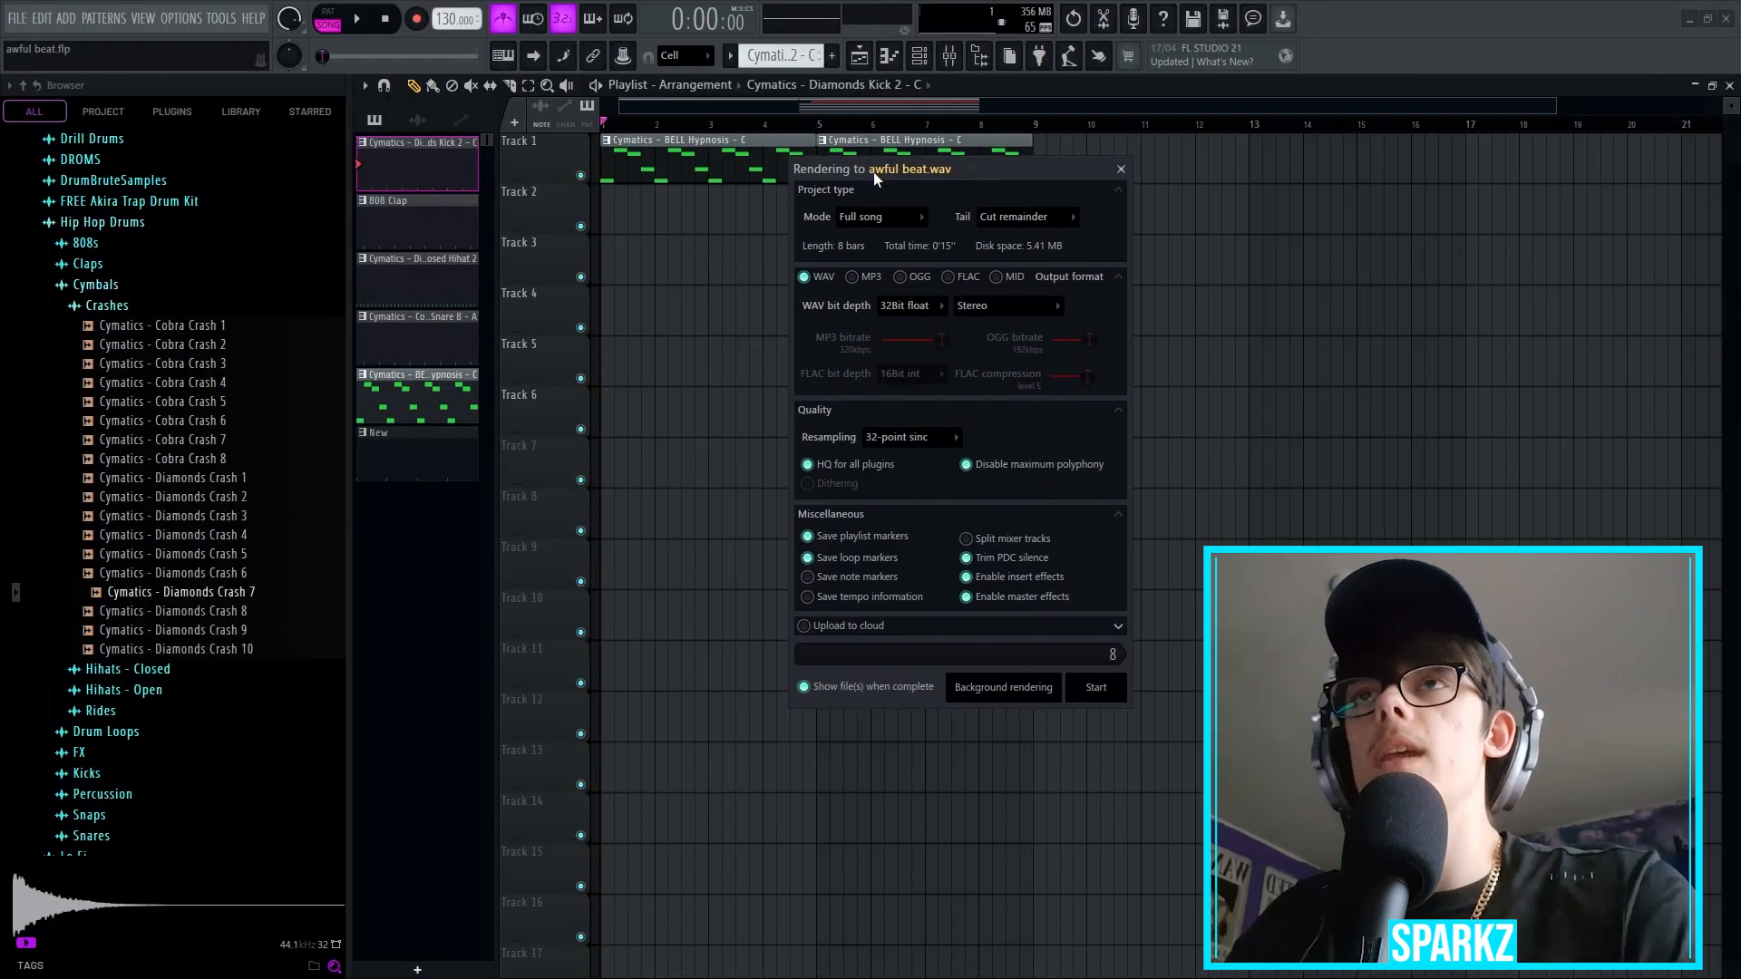
Step: Configure the render for Full song mode with a Cut remainder tail and 32Bit float Stereo WAV output
click(843, 218)
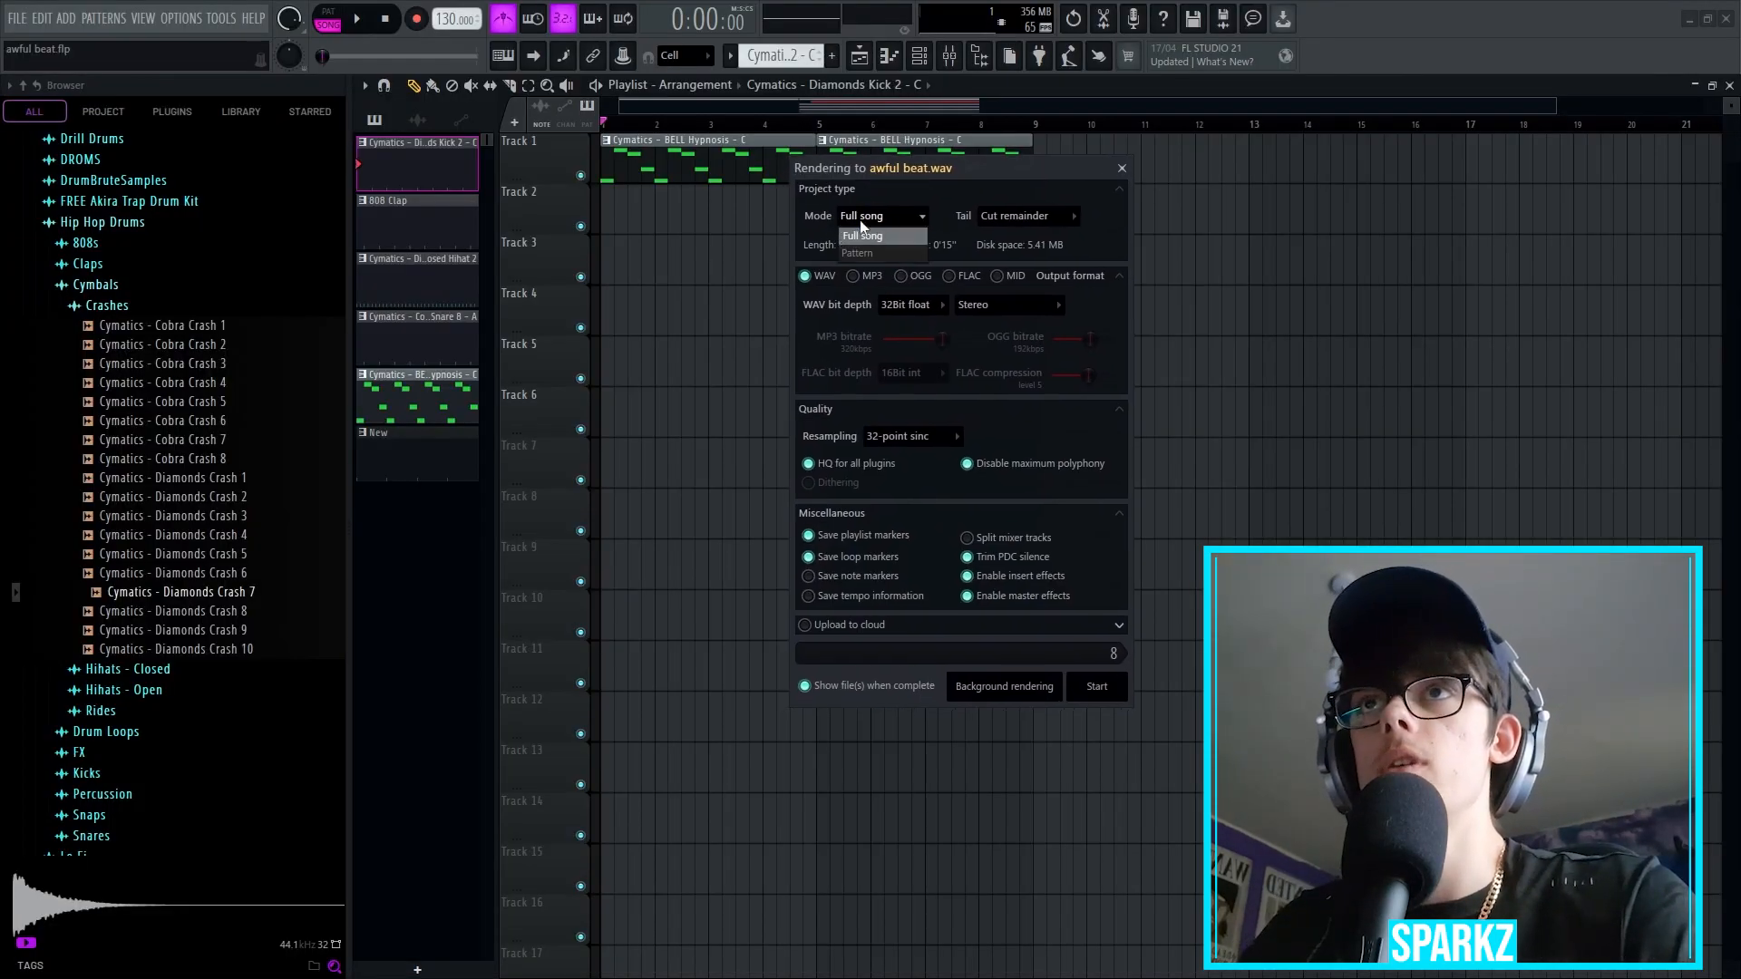
click(862, 235)
click(1002, 218)
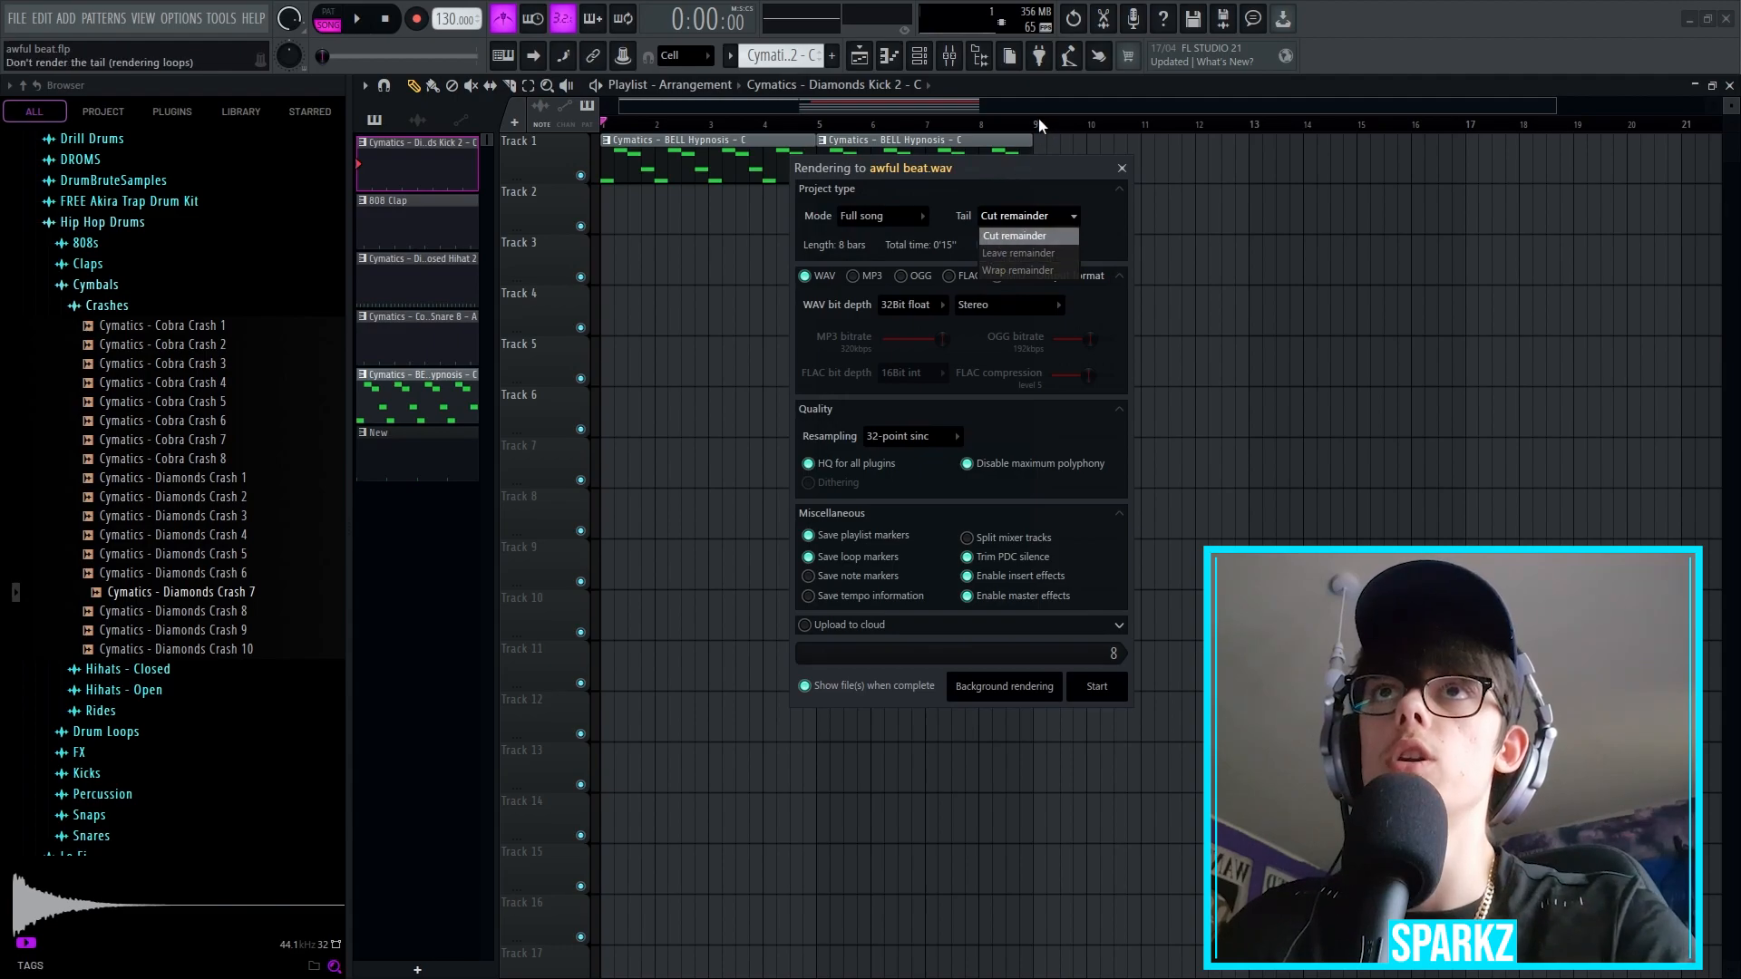
click(1032, 149)
click(910, 305)
click(990, 305)
click(989, 304)
click(991, 309)
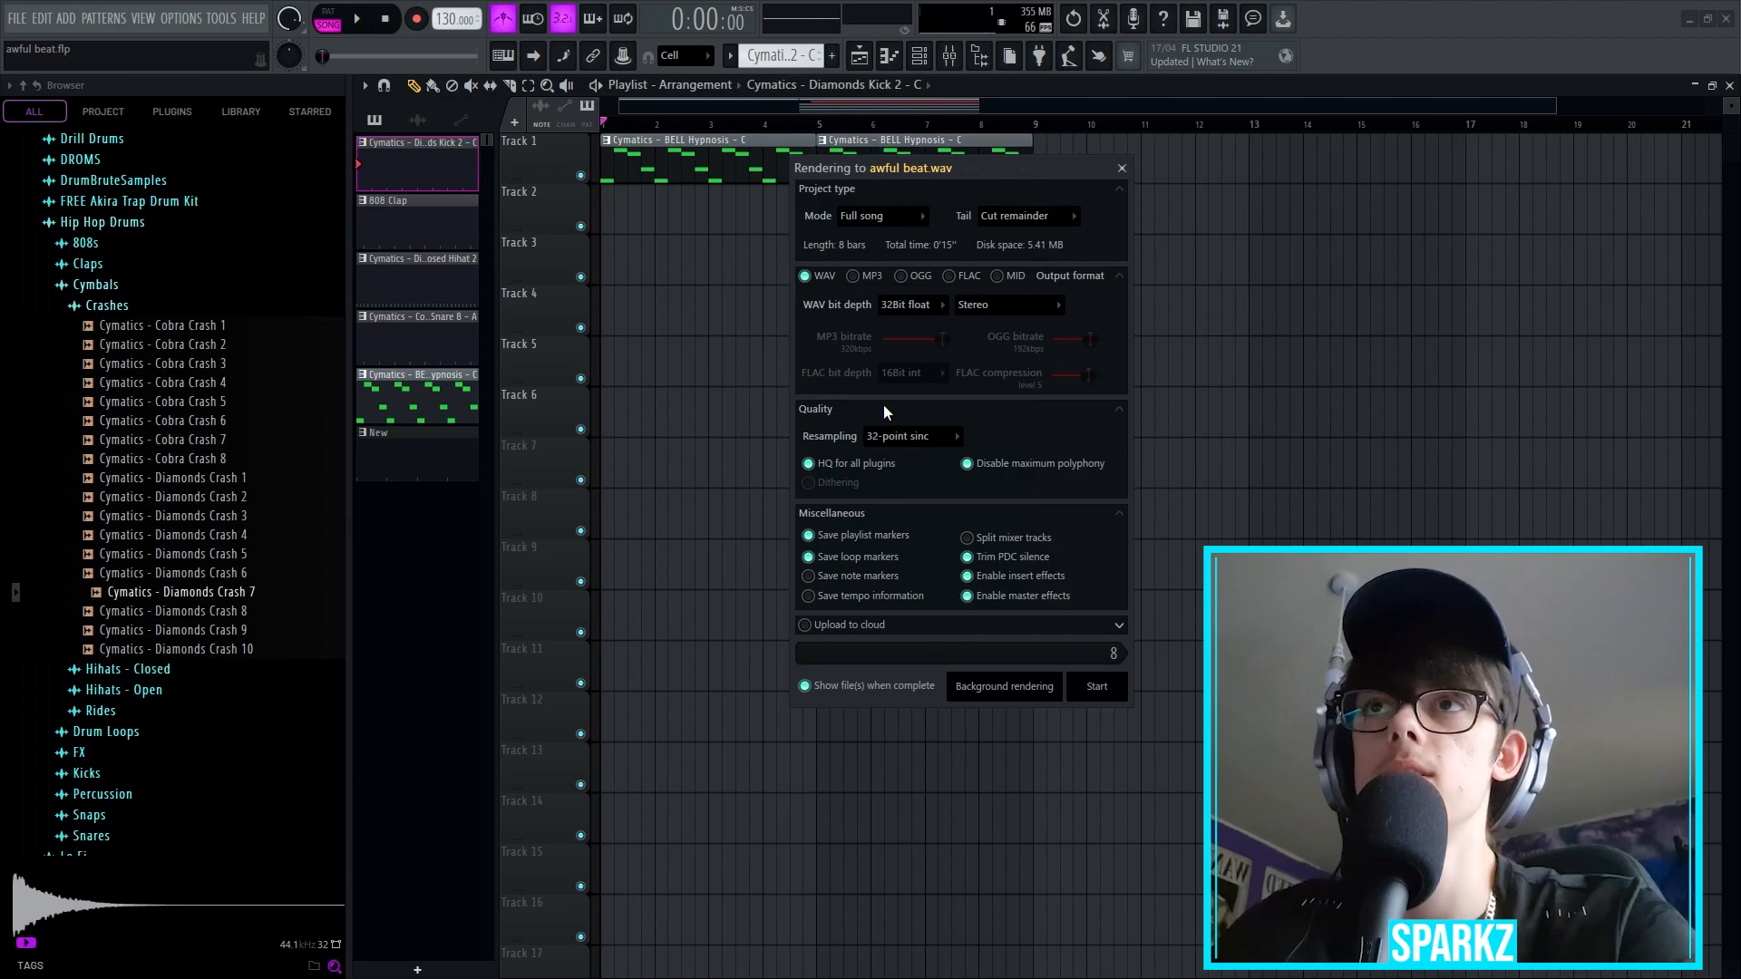
click(900, 276)
click(853, 276)
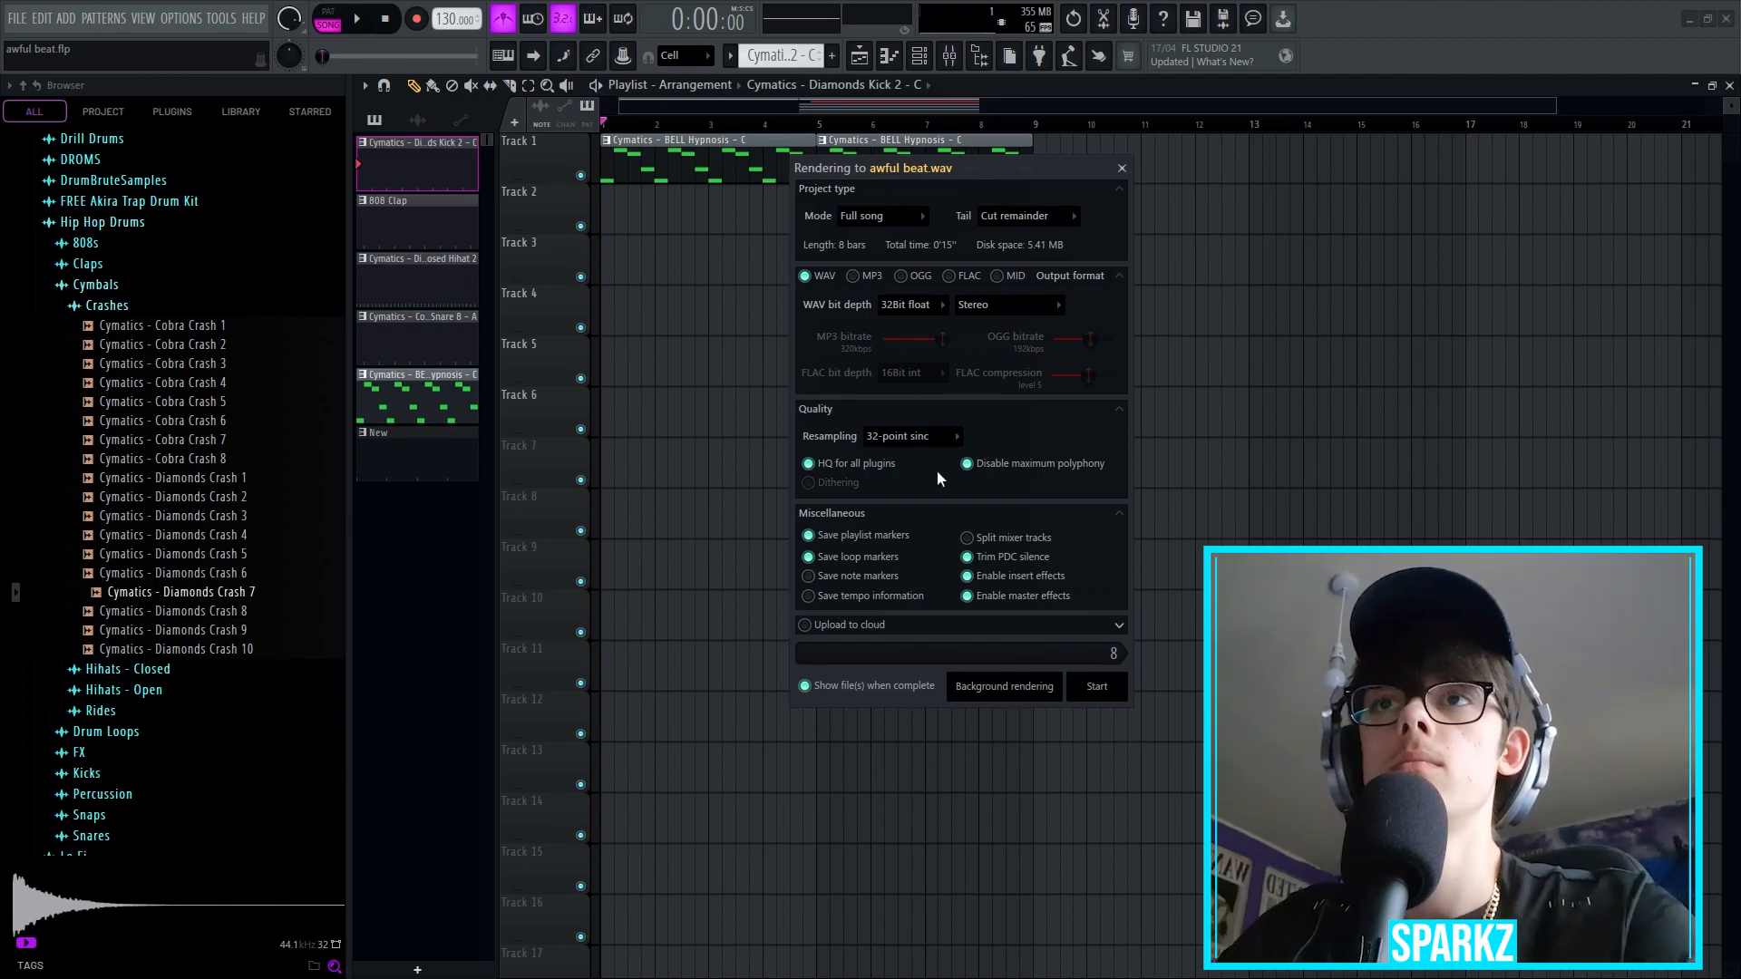
Step: Render the song and open the exported awful beat.wav file from its folder for playback
click(1098, 687)
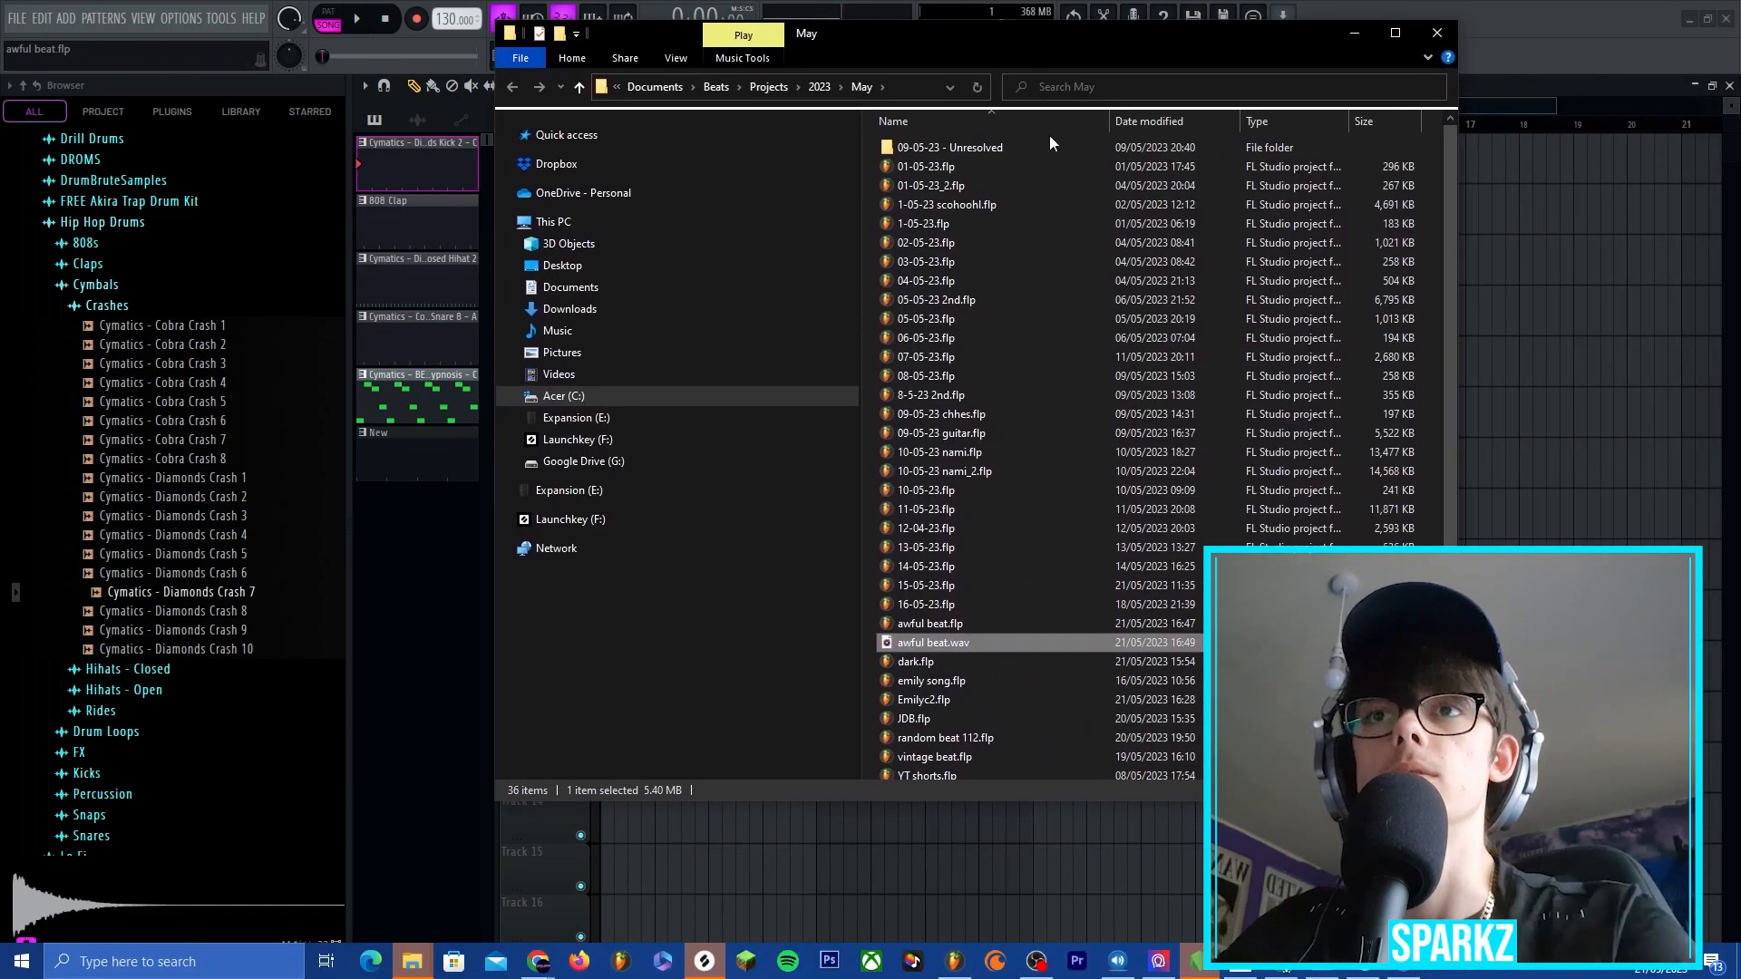
double_click(947, 640)
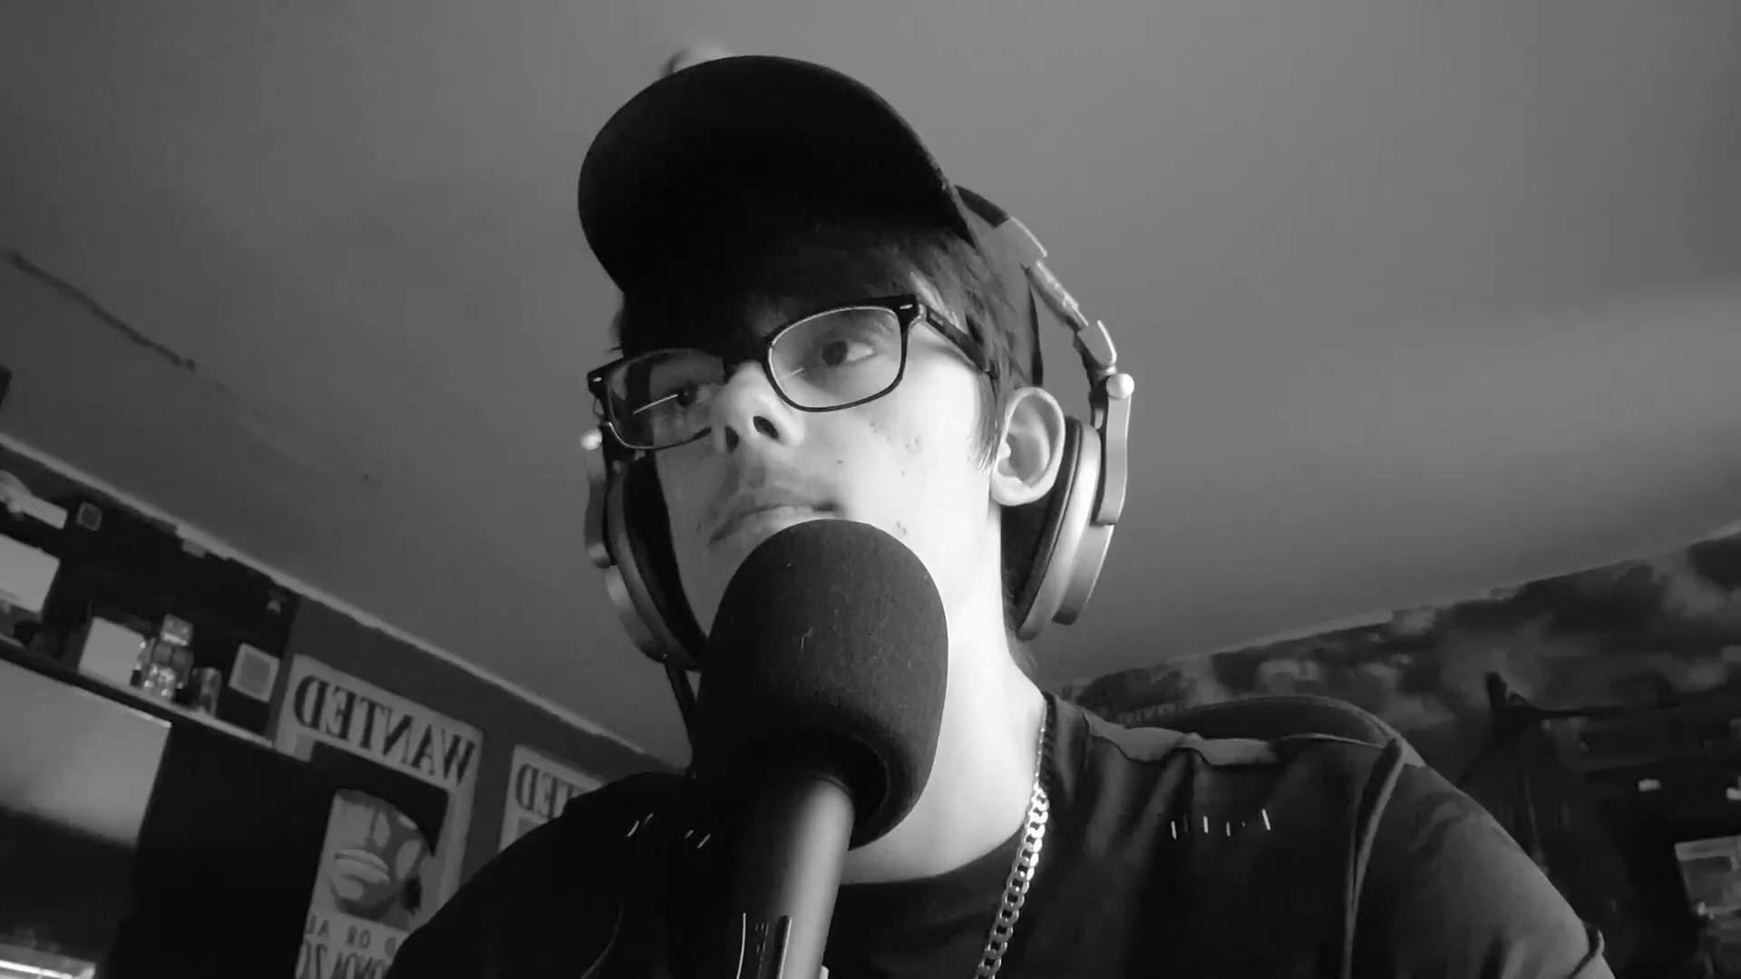